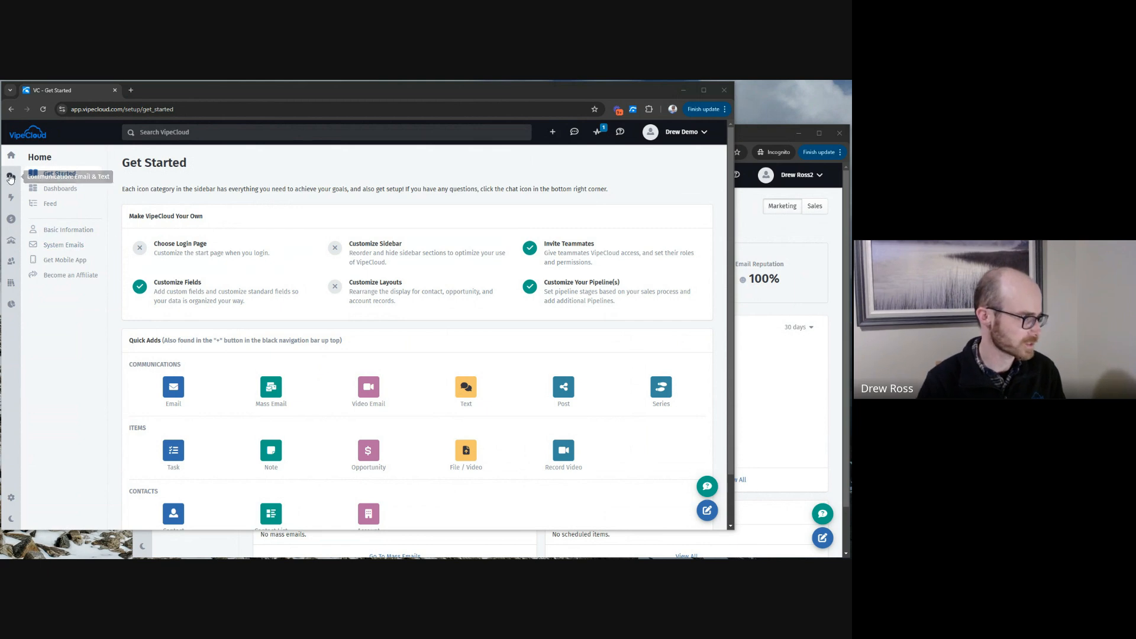
Open the email templates and look through the "Web form - new lead in" folder, returning to My Templates.
{"action": "left_click", "coordinate": [11, 176]}
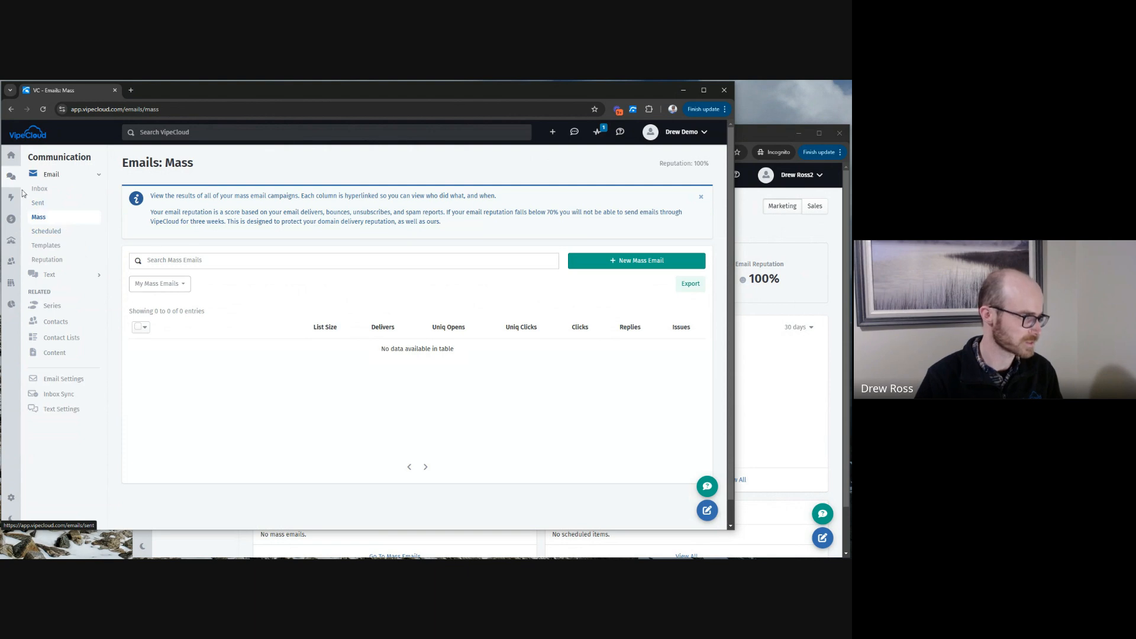
{"action": "left_click", "coordinate": [62, 249]}
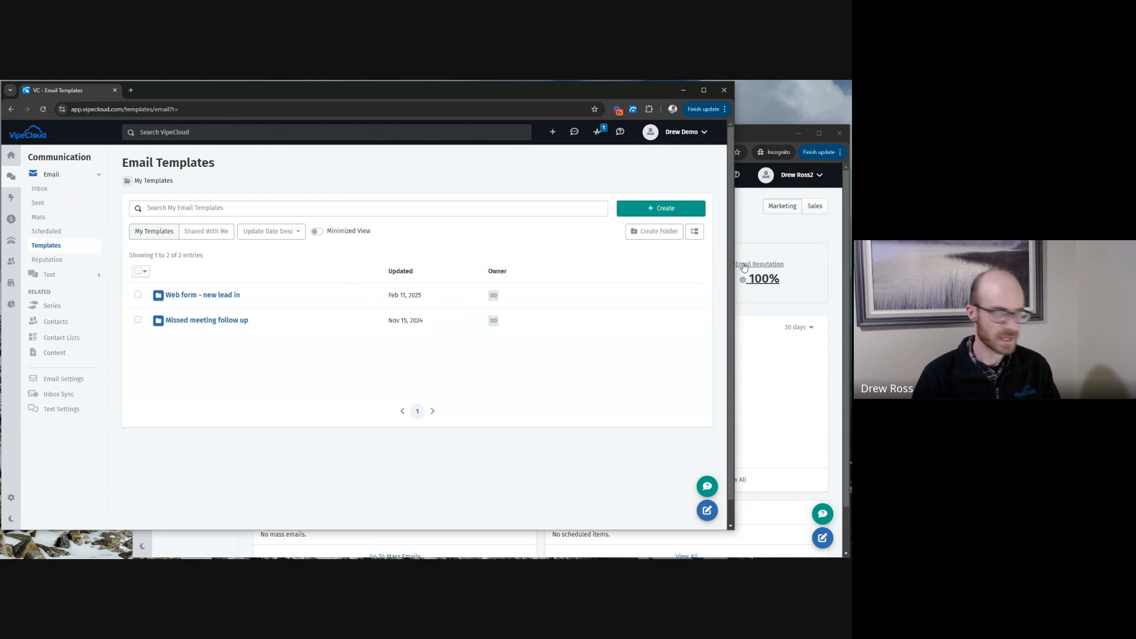
{"action": "left_click", "coordinate": [228, 296]}
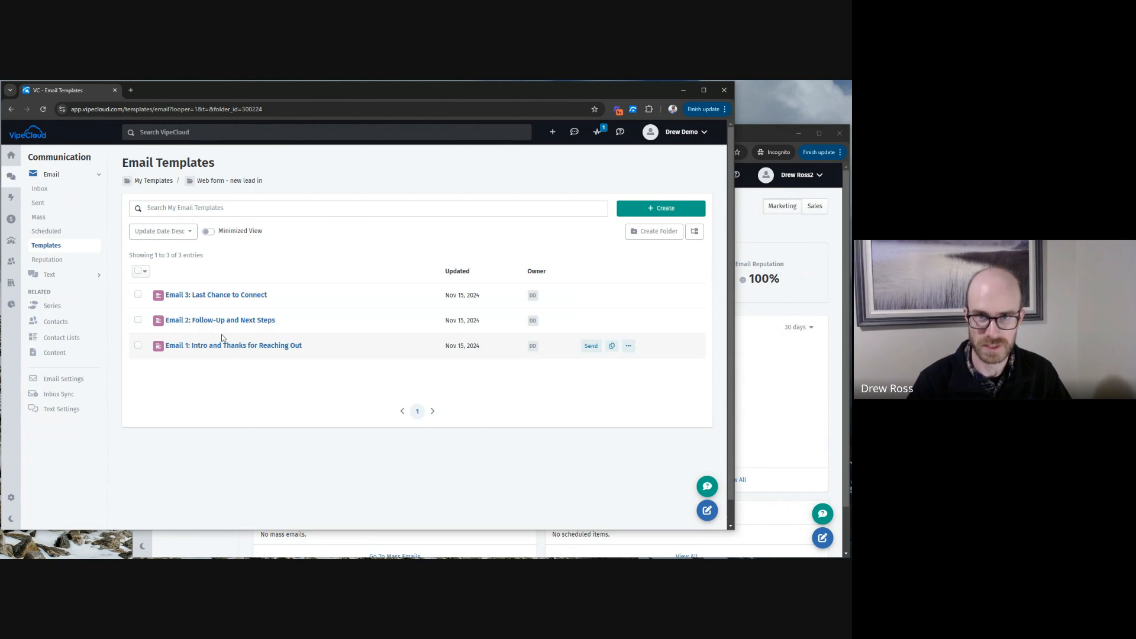
{"action": "left_click", "coordinate": [150, 181]}
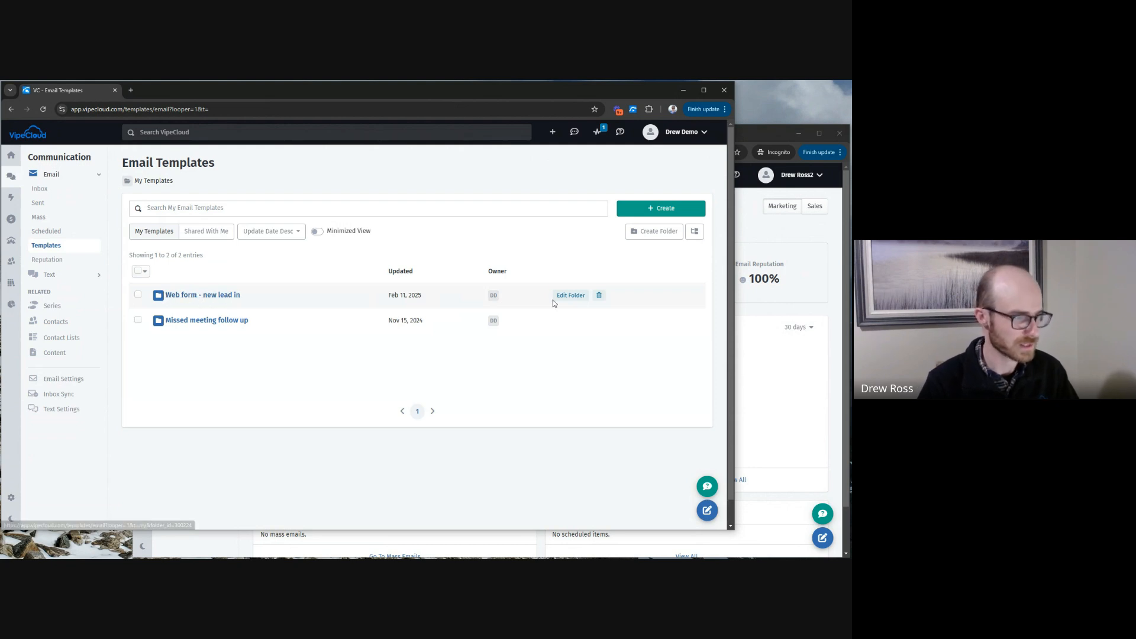
Share the "Web form - new lead in" template folder with the Marketing Team and save.
{"action": "left_click", "coordinate": [571, 295]}
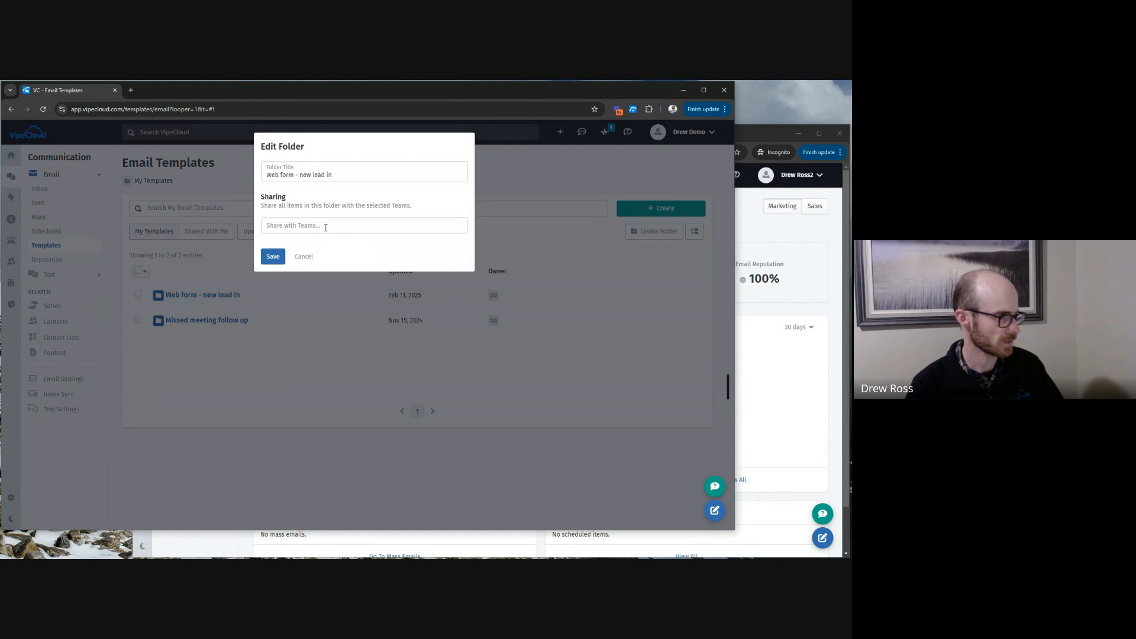
{"action": "left_click", "coordinate": [292, 228]}
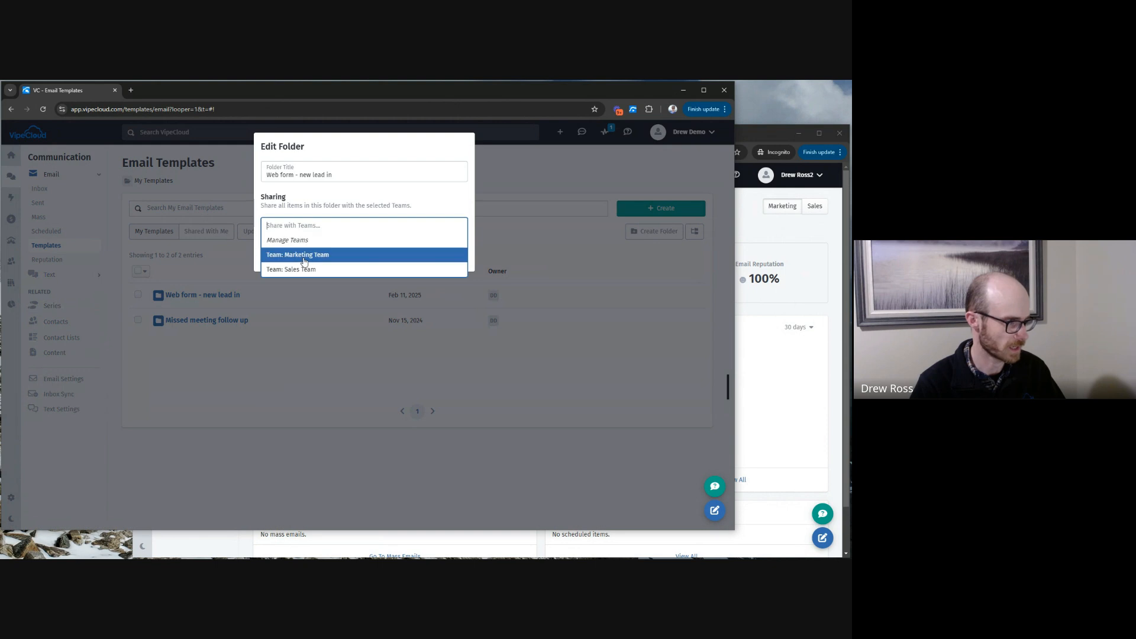
{"action": "left_click", "coordinate": [320, 261]}
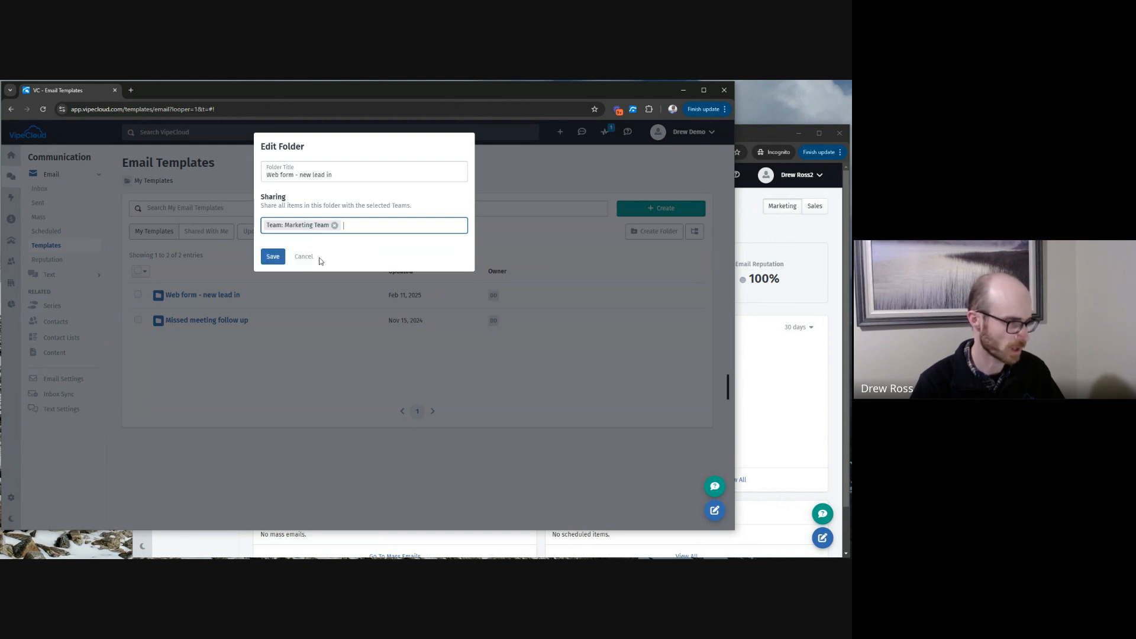
{"action": "left_click", "coordinate": [274, 257]}
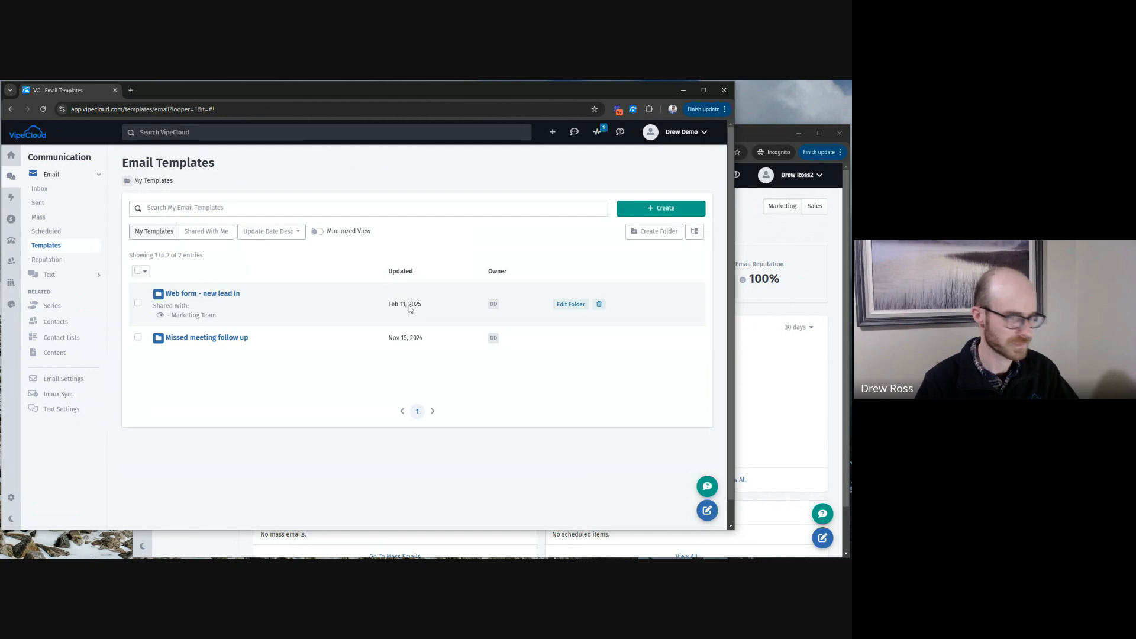
Switch to the second user's account and view the "Web form - new lead in" folder among the email templates shared with them.
{"action": "key", "text": "alt+Tab"}
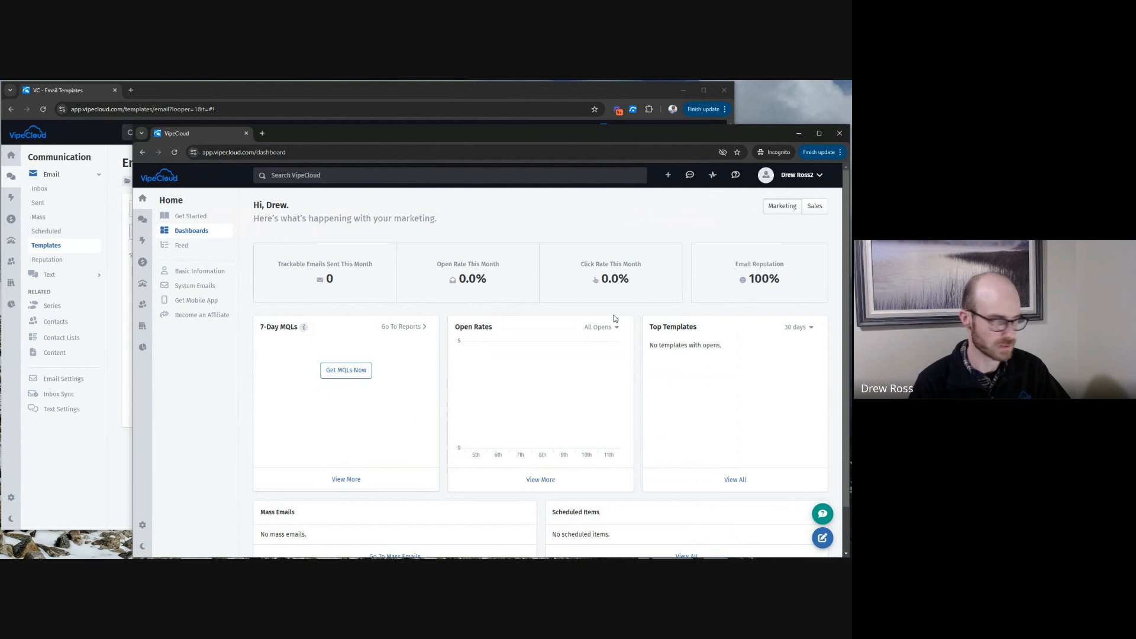
{"action": "left_click", "coordinate": [143, 219]}
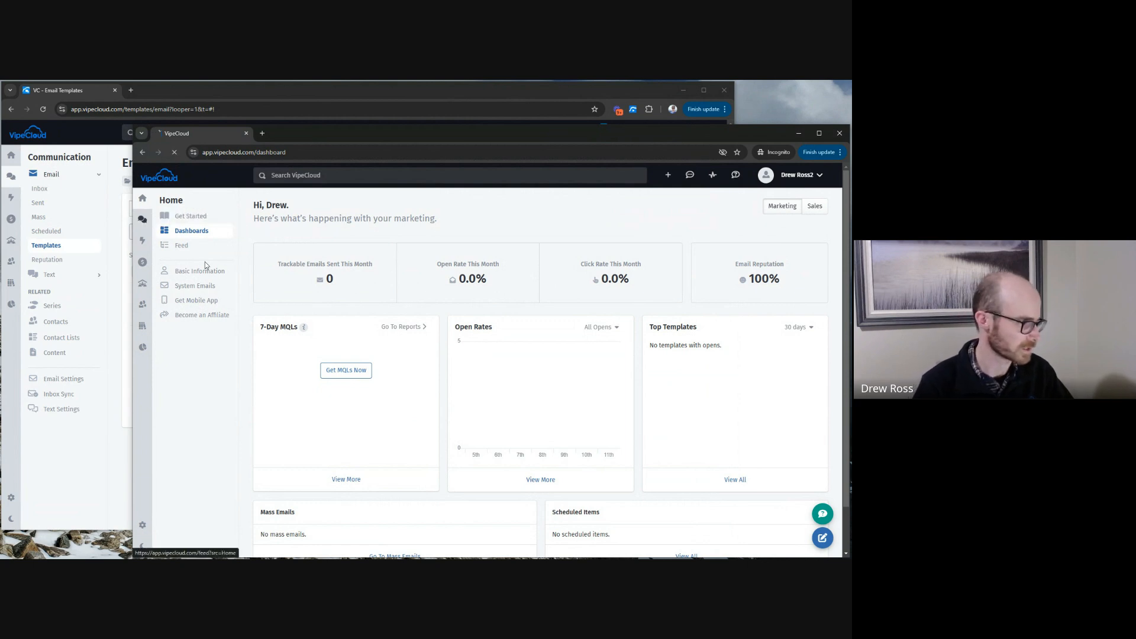
{"action": "left_click", "coordinate": [178, 288]}
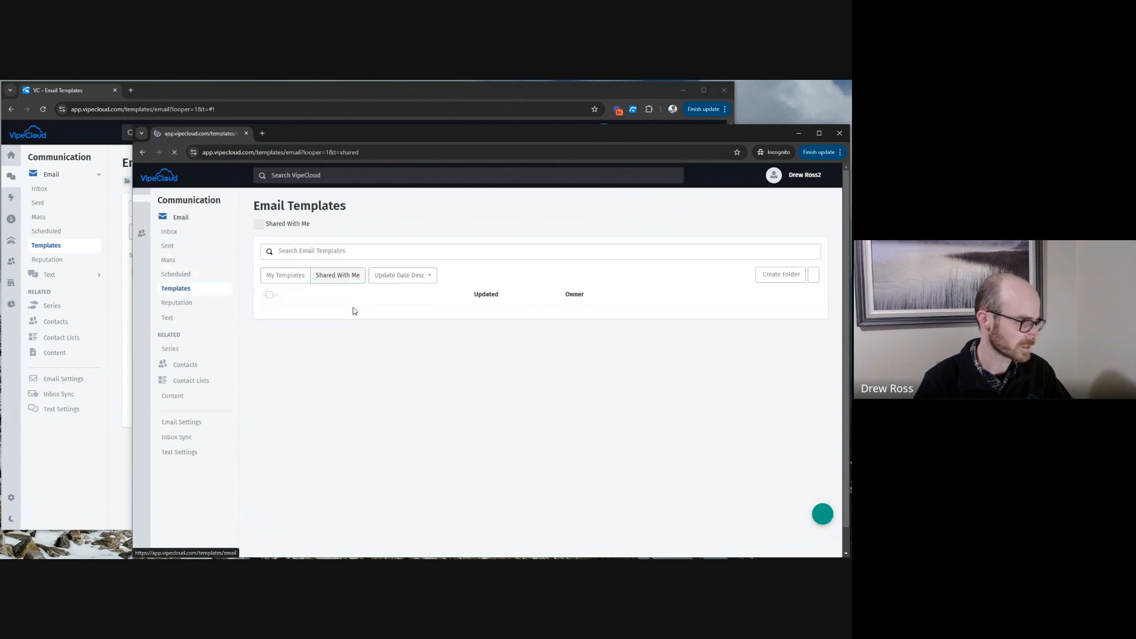
{"action": "left_click", "coordinate": [322, 278]}
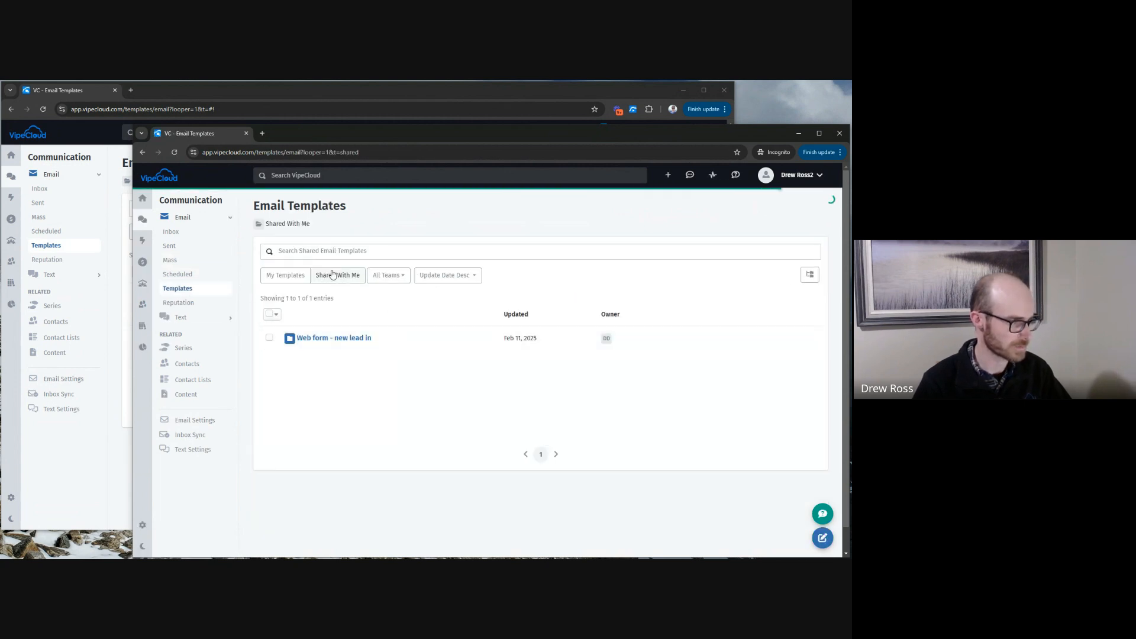
{"action": "left_click", "coordinate": [290, 276]}
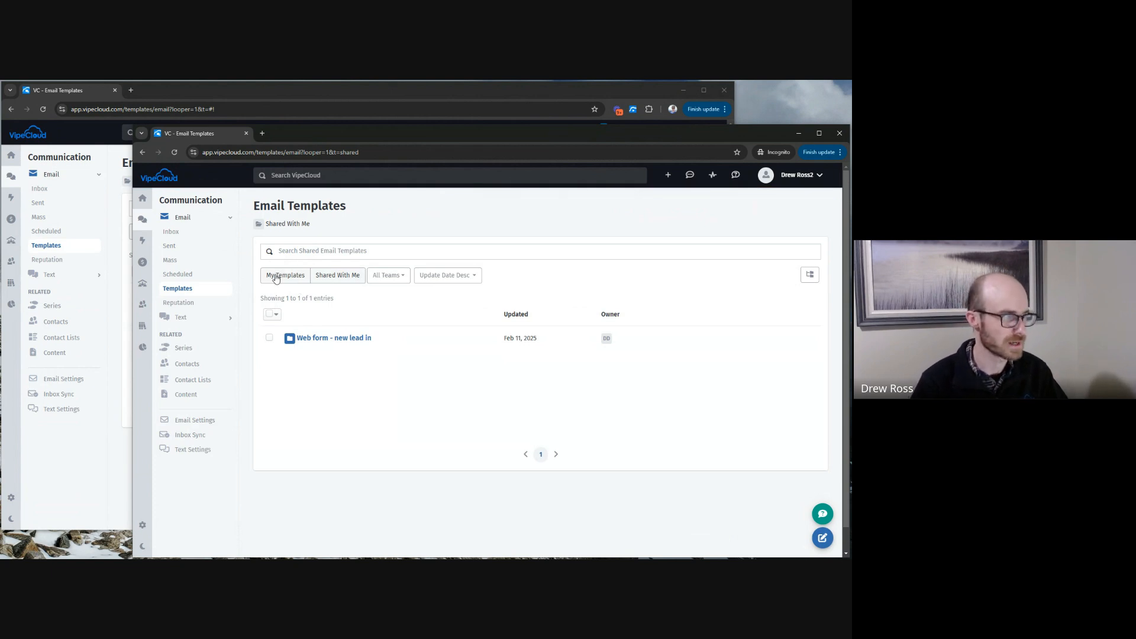
{"action": "left_click", "coordinate": [354, 276]}
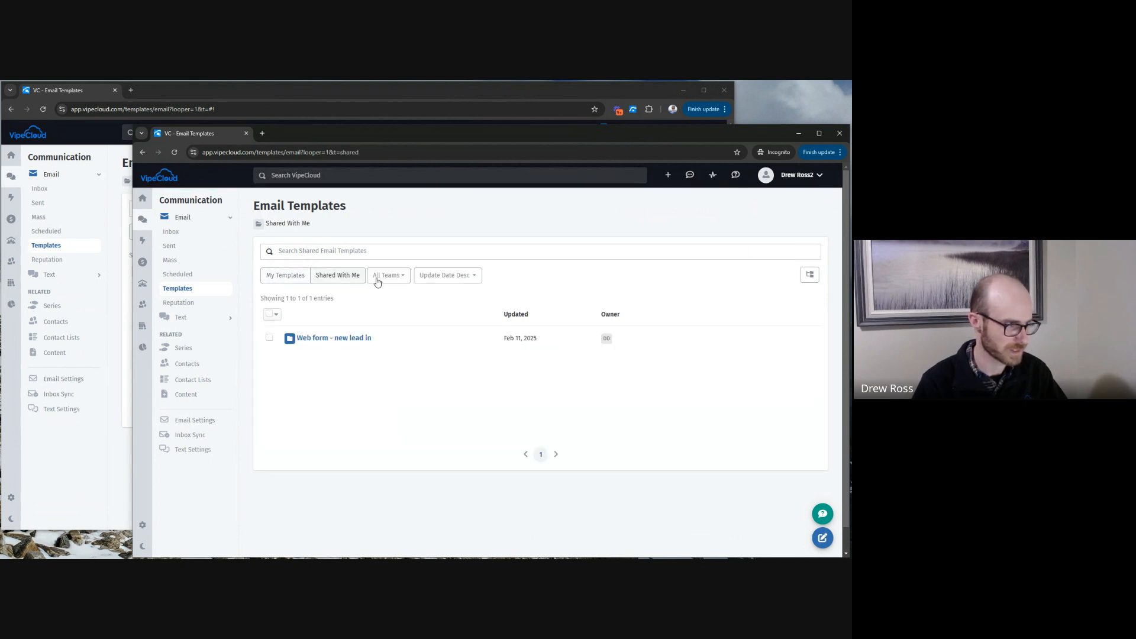
{"action": "left_click", "coordinate": [329, 339]}
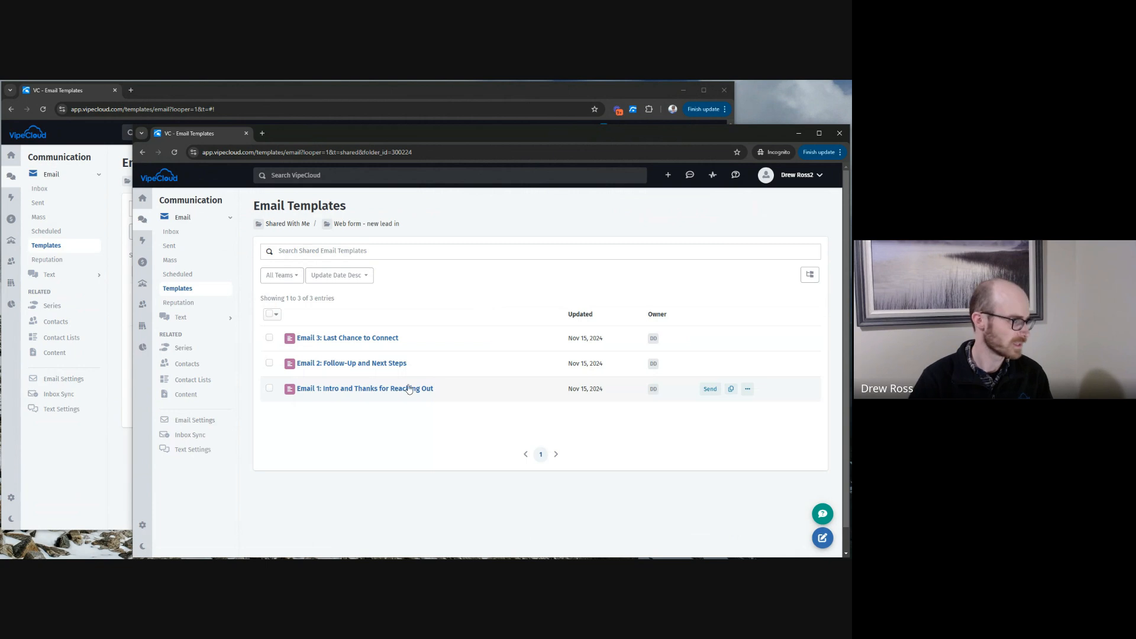
Return to the template owner's account and select the "Final Follow-Up to Reschedule" template in the "Missed meeting follow up" folder.
{"action": "left_click", "coordinate": [77, 456]}
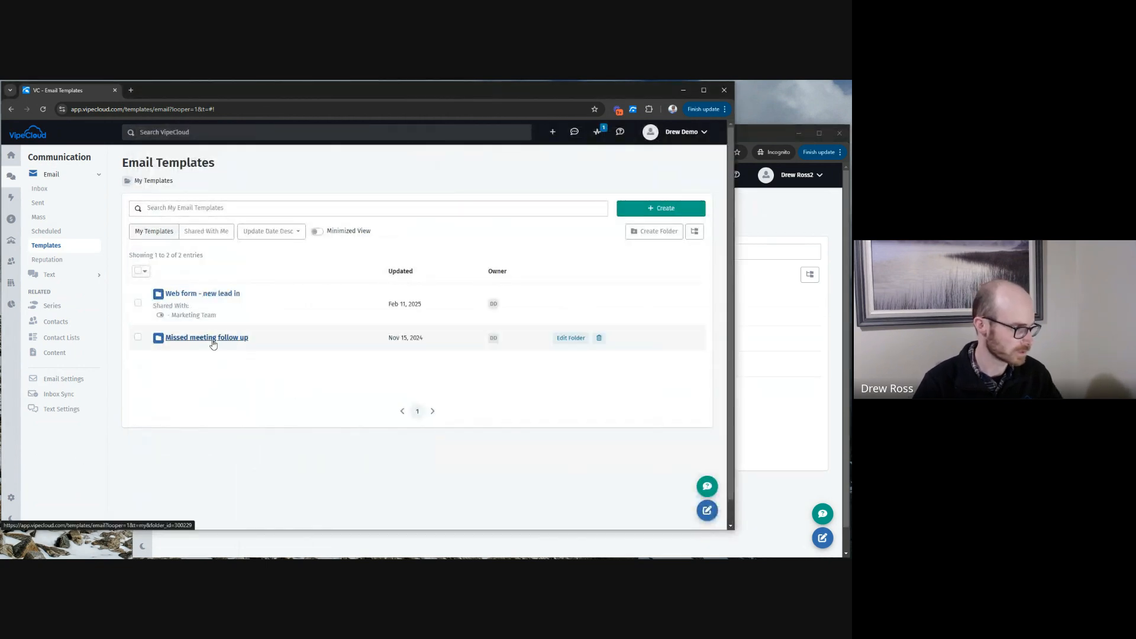
{"action": "left_click", "coordinate": [206, 337]}
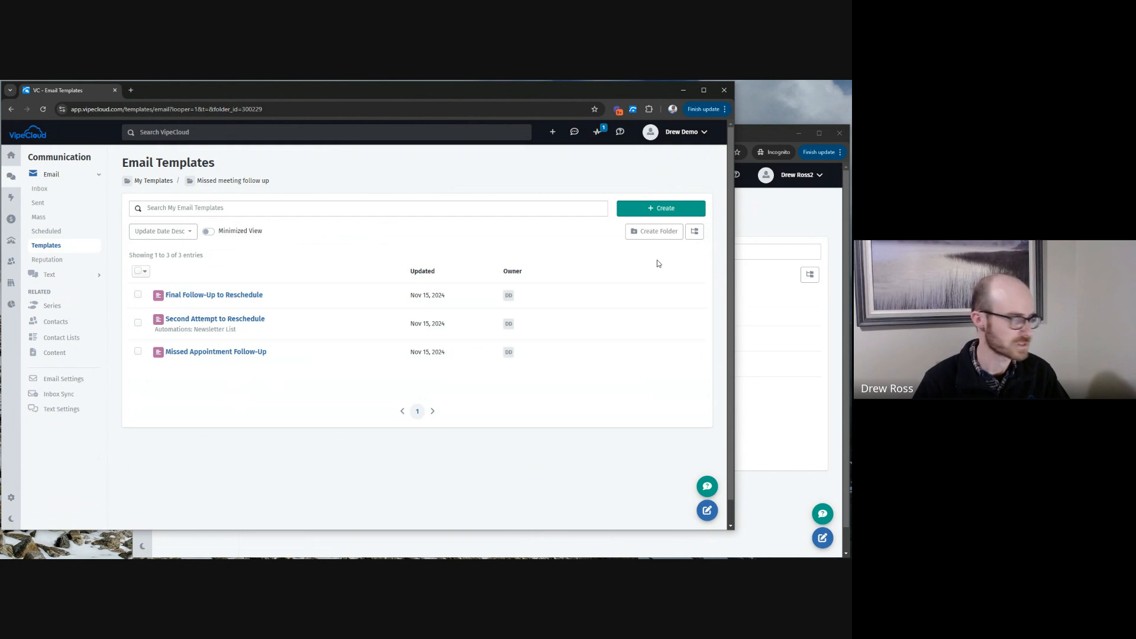
{"action": "left_click", "coordinate": [829, 222]}
{"action": "left_click", "coordinate": [130, 456]}
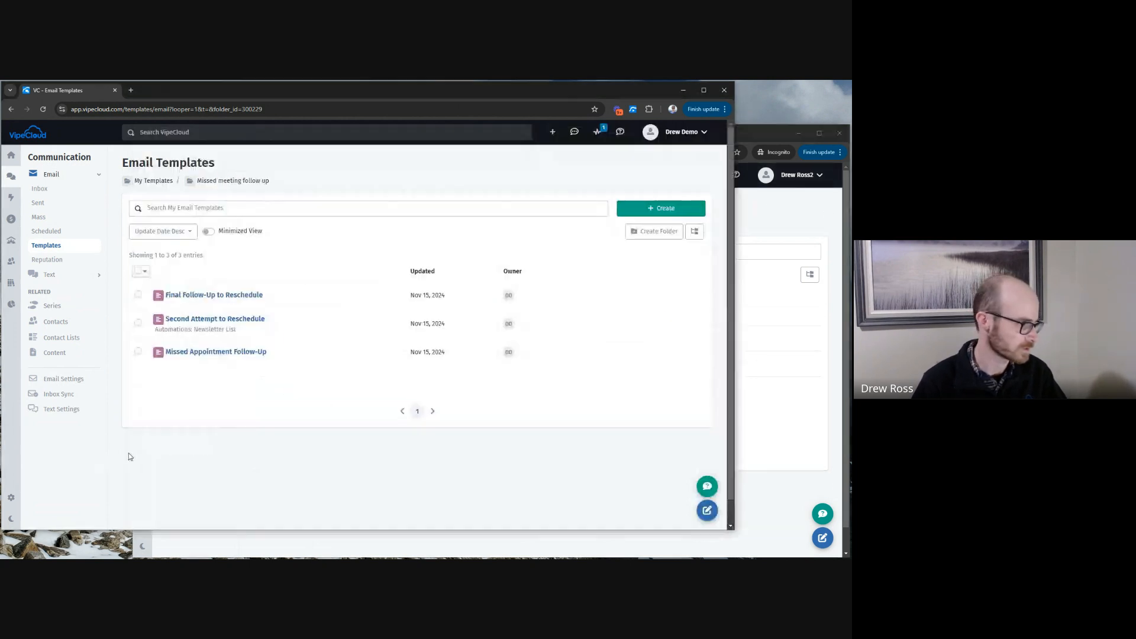
{"action": "left_click", "coordinate": [139, 296]}
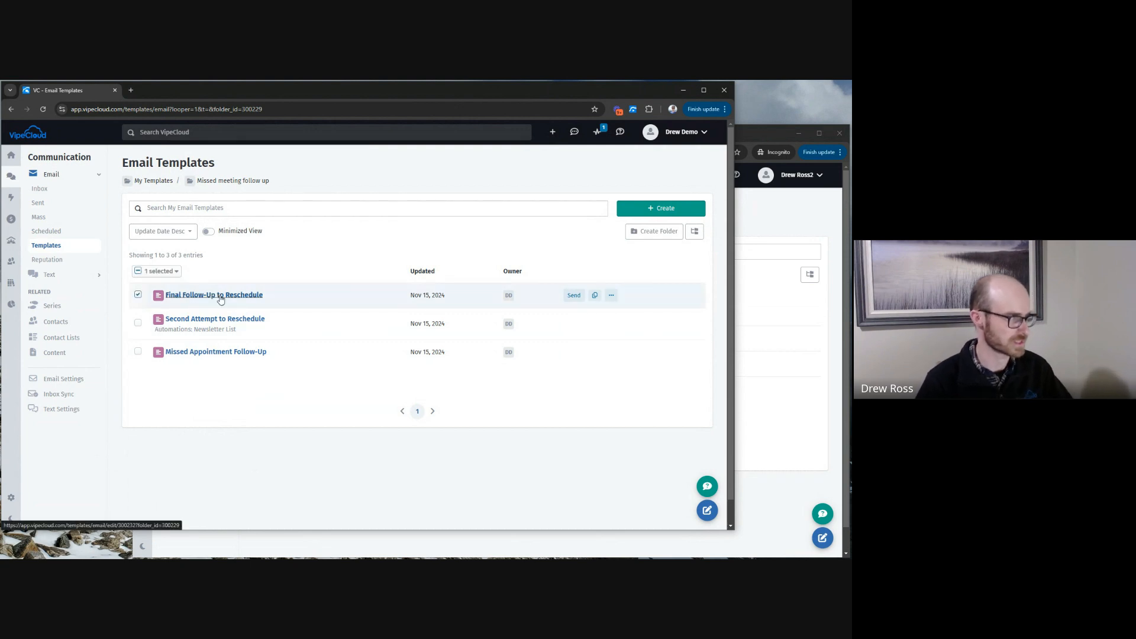
{"action": "left_click", "coordinate": [170, 270]}
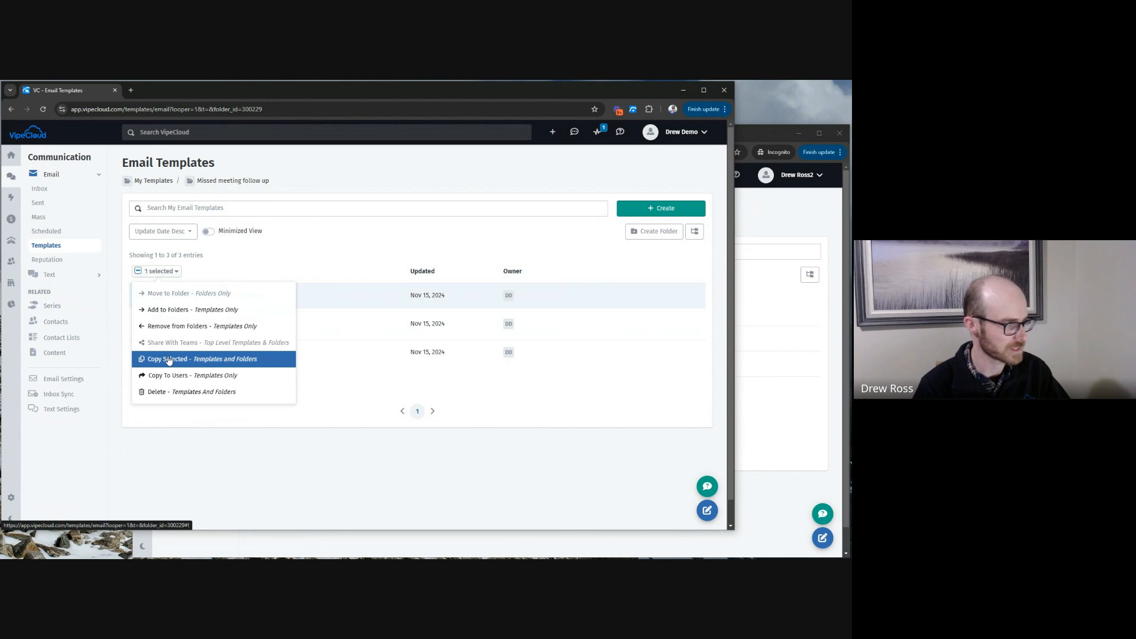
{"action": "left_click", "coordinate": [169, 360]}
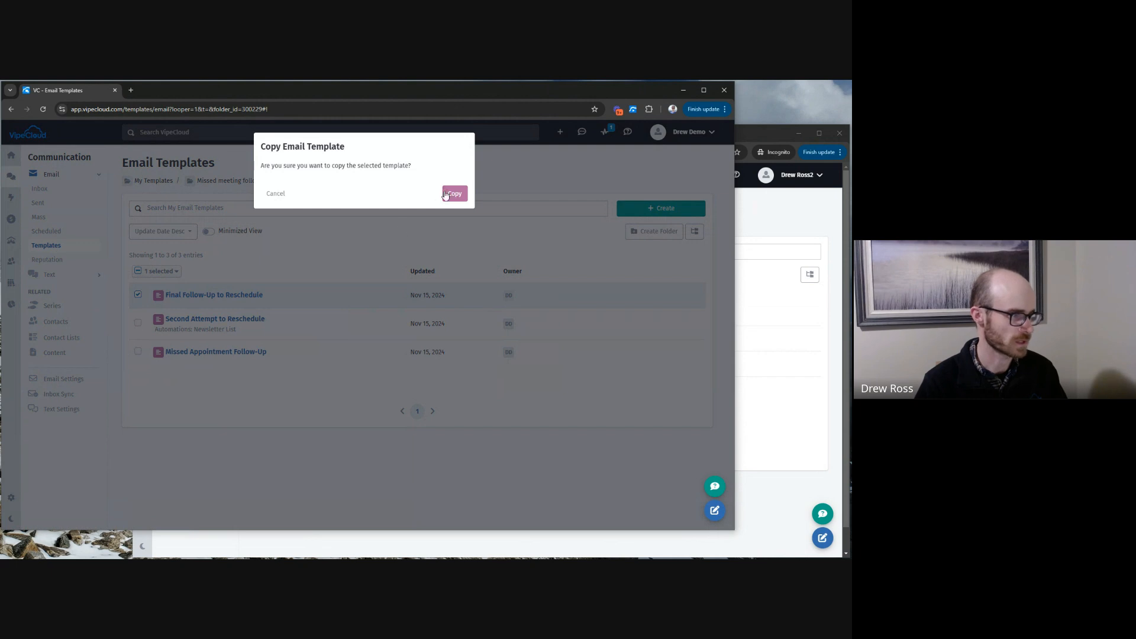
{"action": "left_click", "coordinate": [276, 194]}
Copy the selected "Final Follow-Up to Reschedule" template to the second user's account with Copy To Users.
{"action": "left_click", "coordinate": [166, 270]}
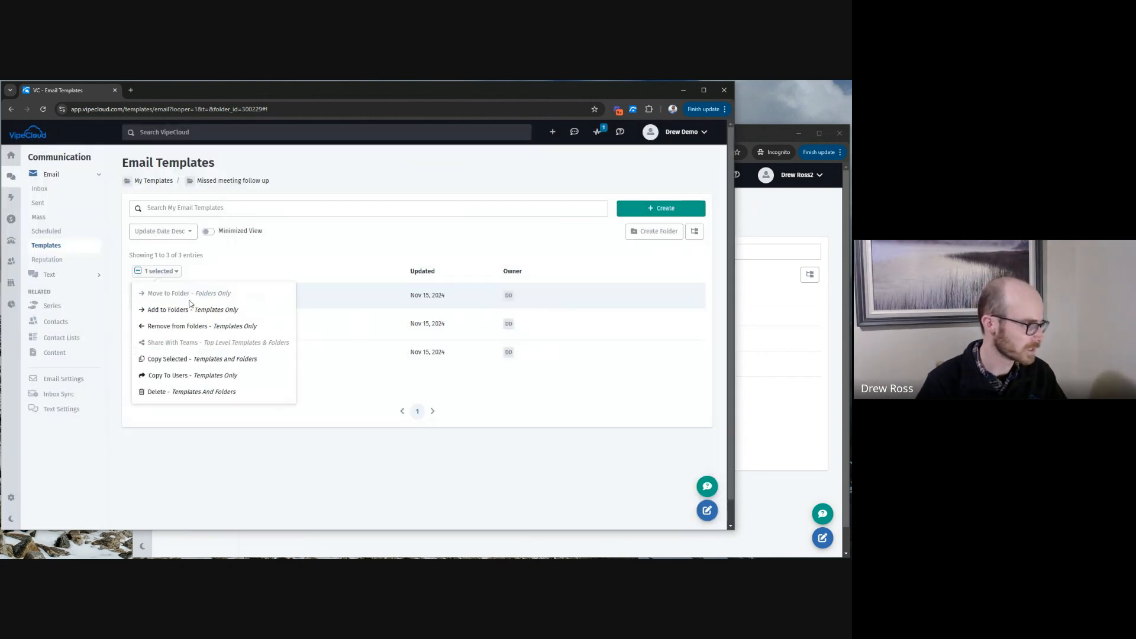
{"action": "left_click", "coordinate": [185, 375]}
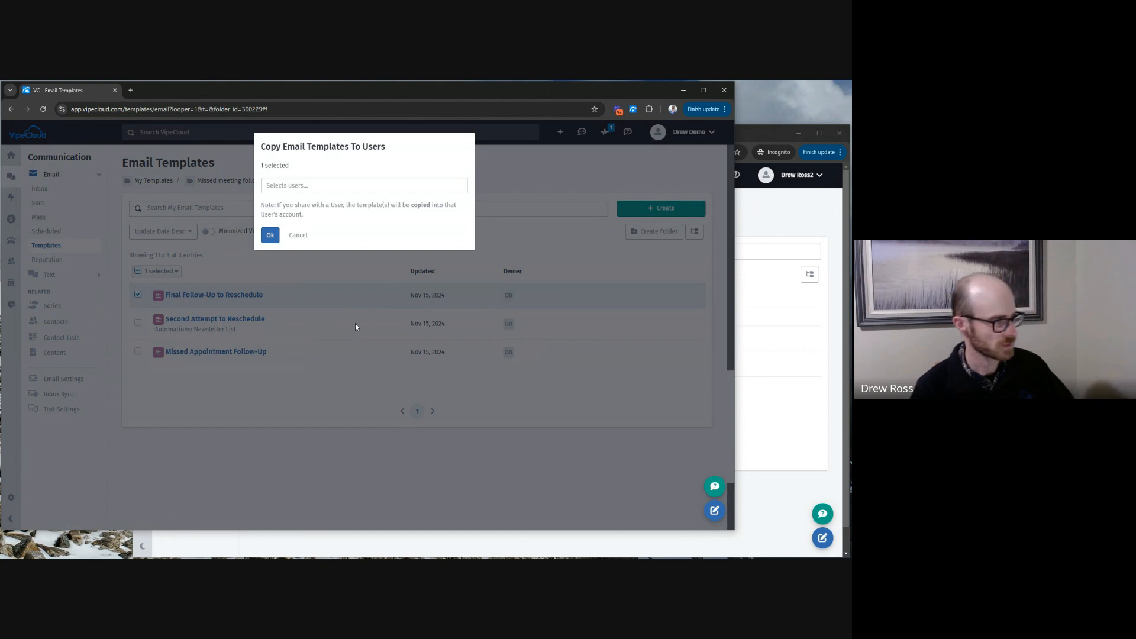
{"action": "left_click", "coordinate": [282, 190]}
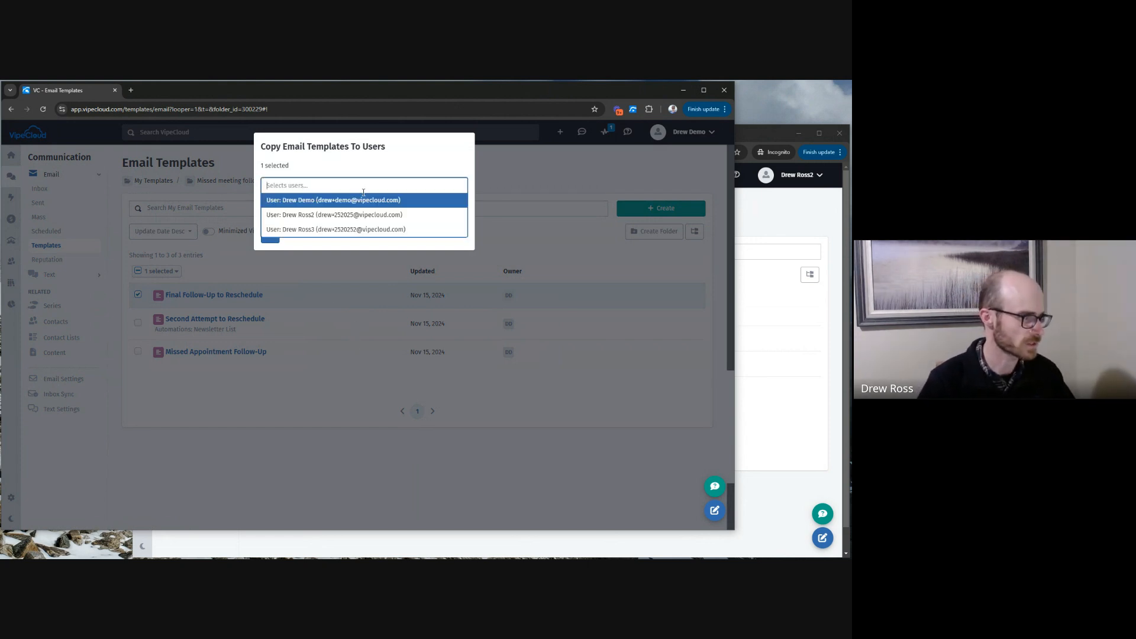
{"action": "left_click", "coordinate": [292, 216]}
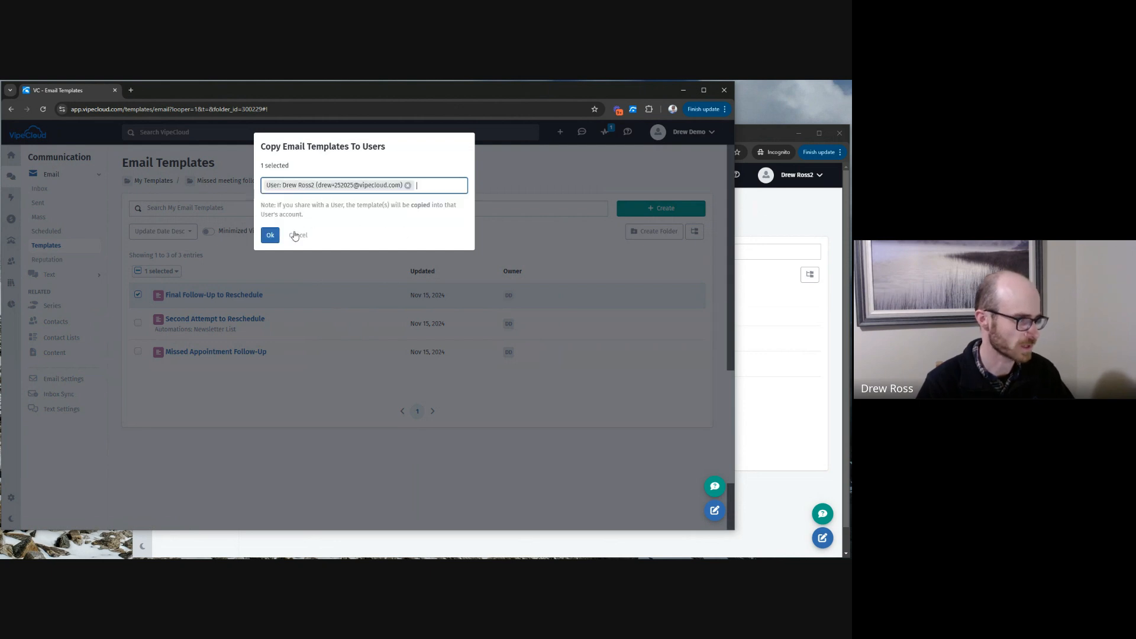
{"action": "left_click", "coordinate": [270, 236]}
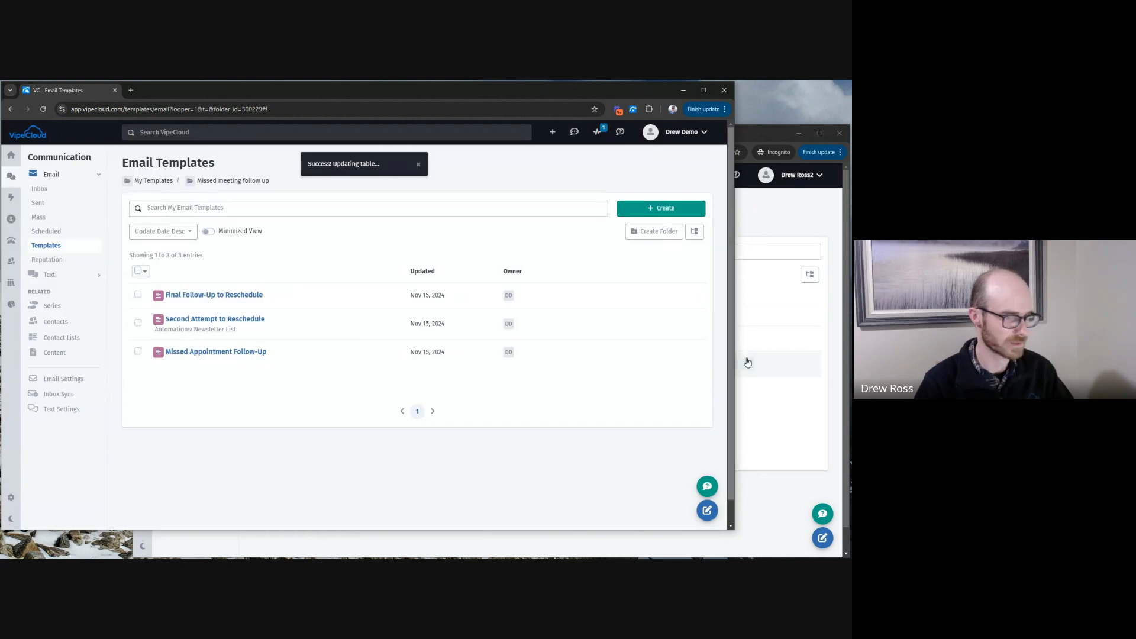
Switch to the second user's account and compare the email templates under My Templates with those under Shared With Me.
{"action": "left_click", "coordinate": [834, 308]}
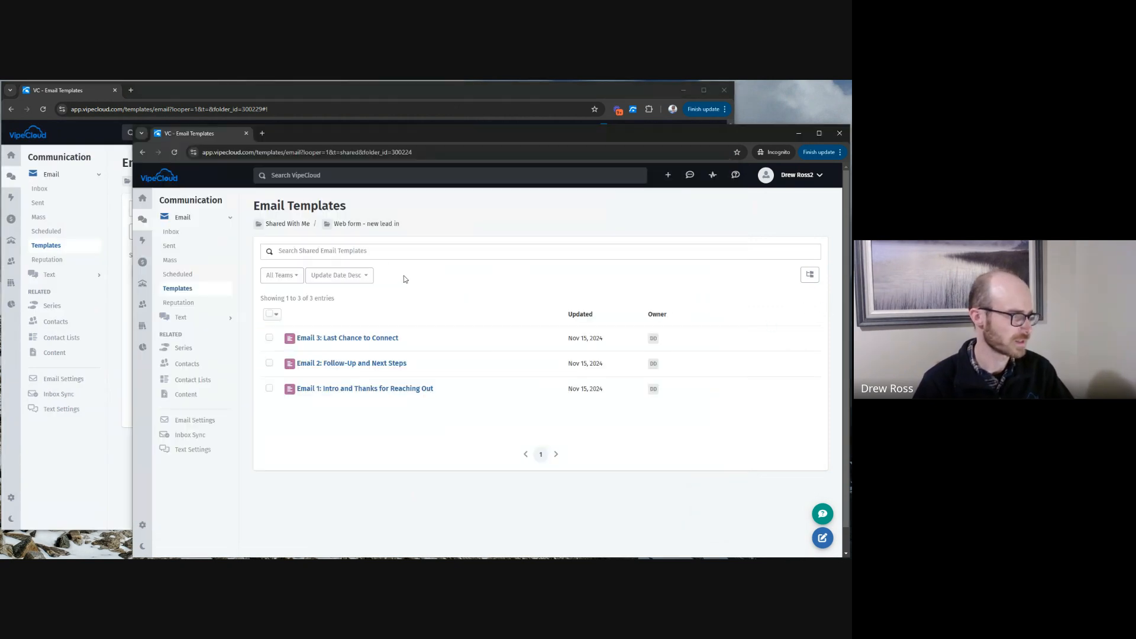
{"action": "left_click", "coordinate": [185, 289]}
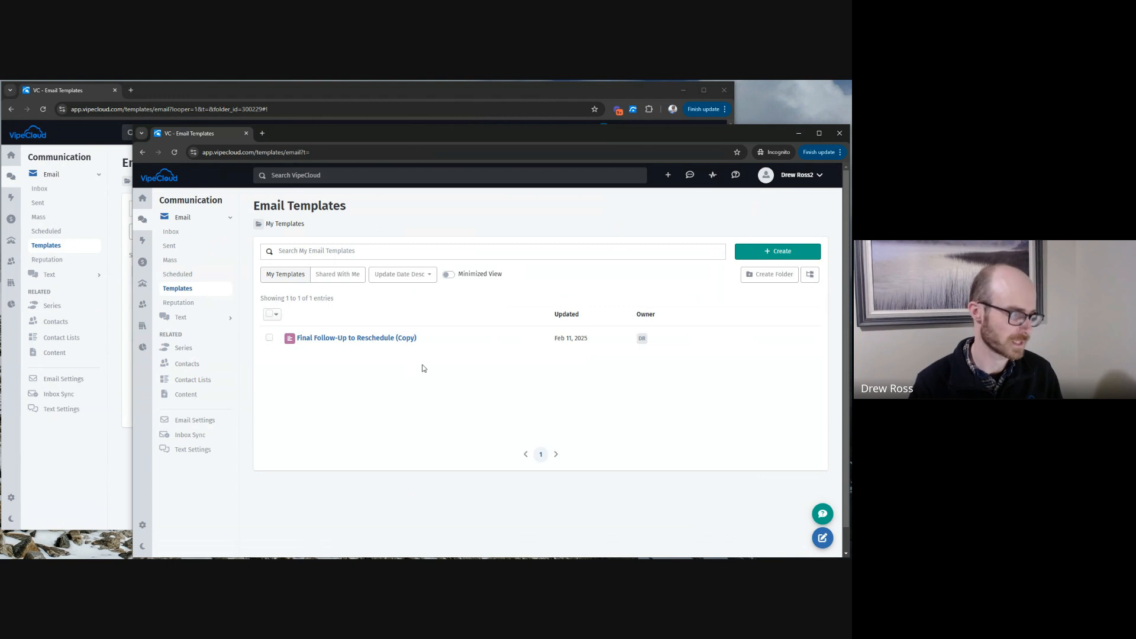
{"action": "left_click", "coordinate": [346, 275]}
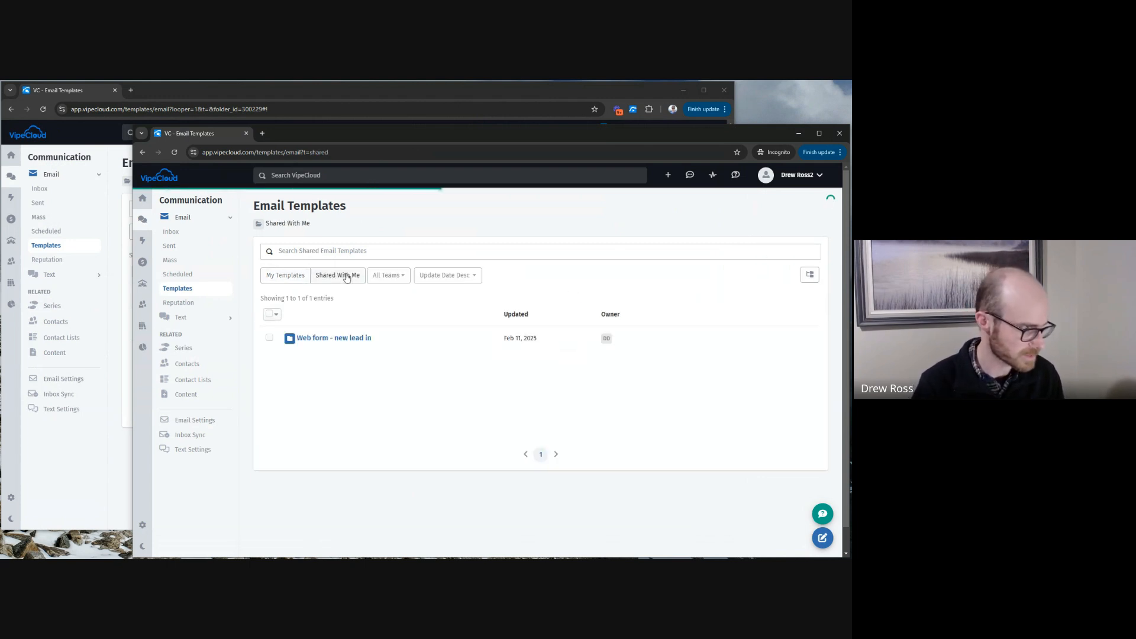
{"action": "left_click", "coordinate": [285, 275]}
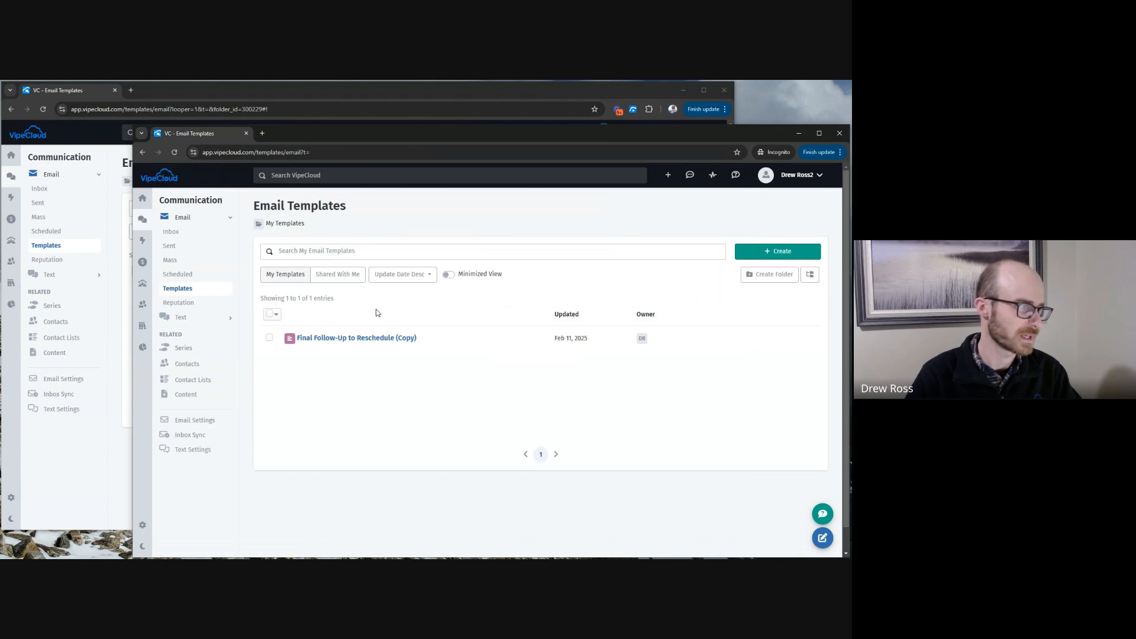
Open "Email 1: Intro and Thanks for Reaching Out" from the shared "Web form - new lead in" folder and copy it into the personal templates.
{"action": "left_click", "coordinate": [341, 274]}
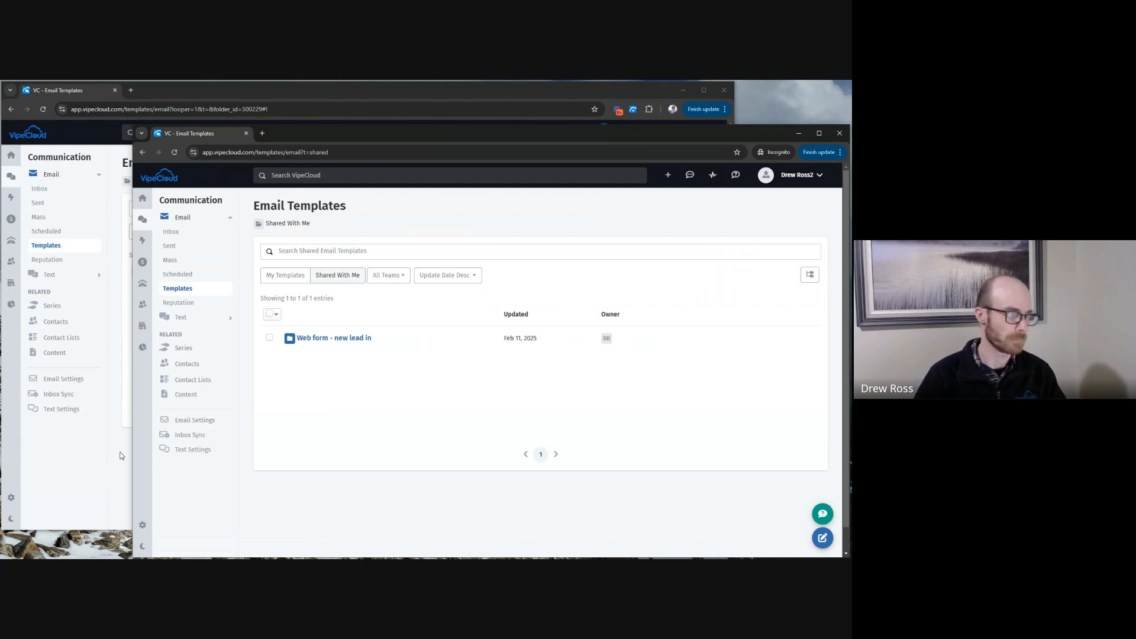
{"action": "left_click", "coordinate": [327, 338]}
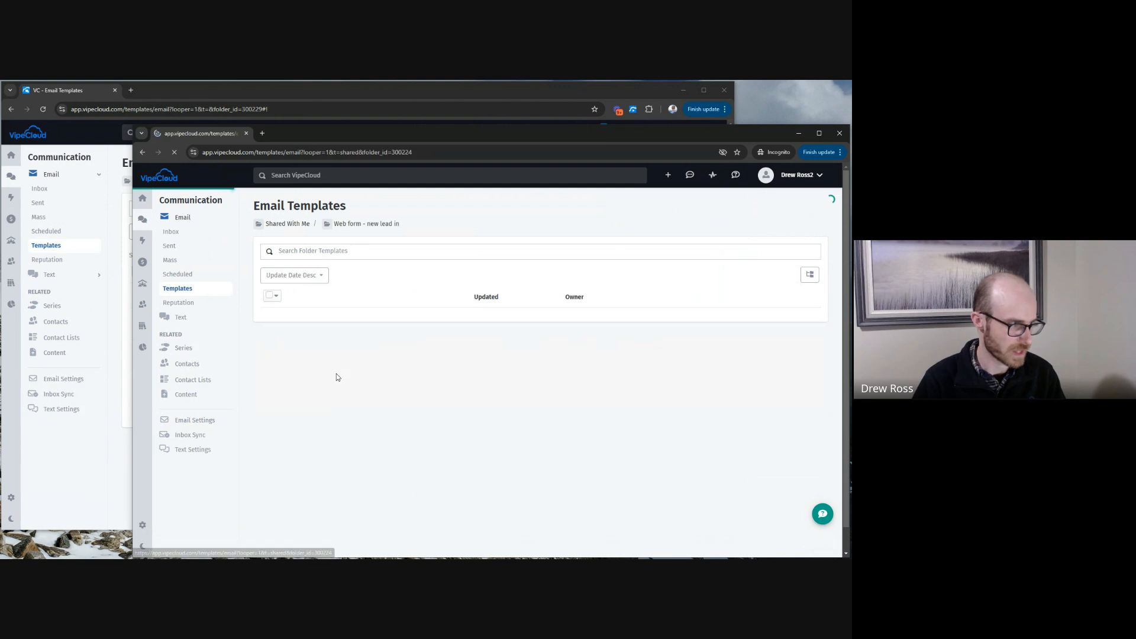
{"action": "left_click", "coordinate": [447, 386]}
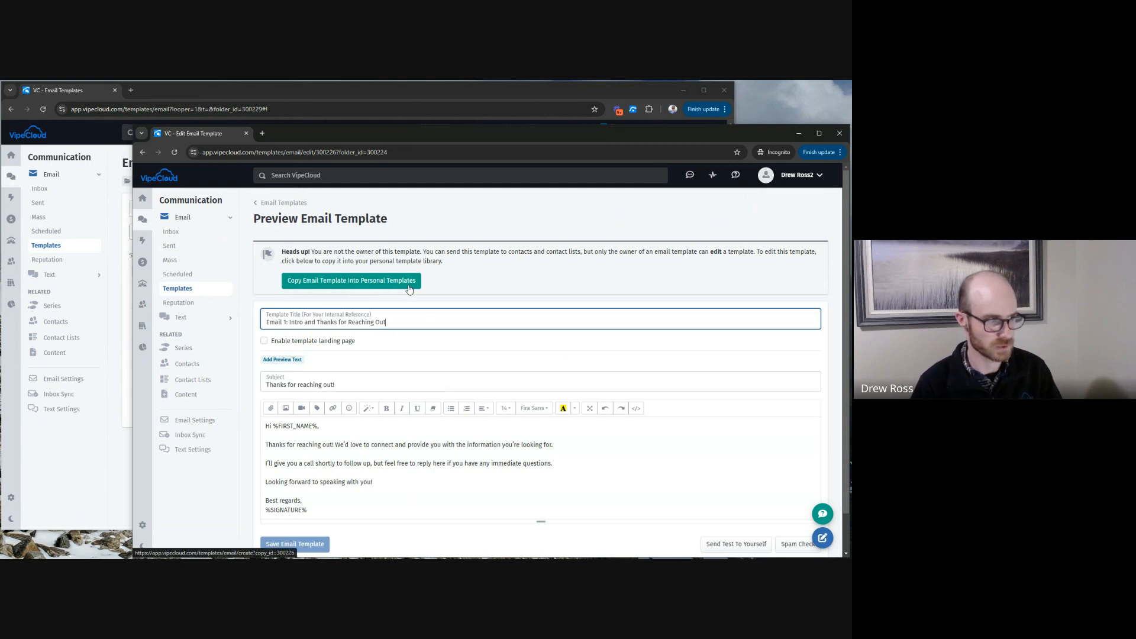
{"action": "left_click", "coordinate": [409, 288]}
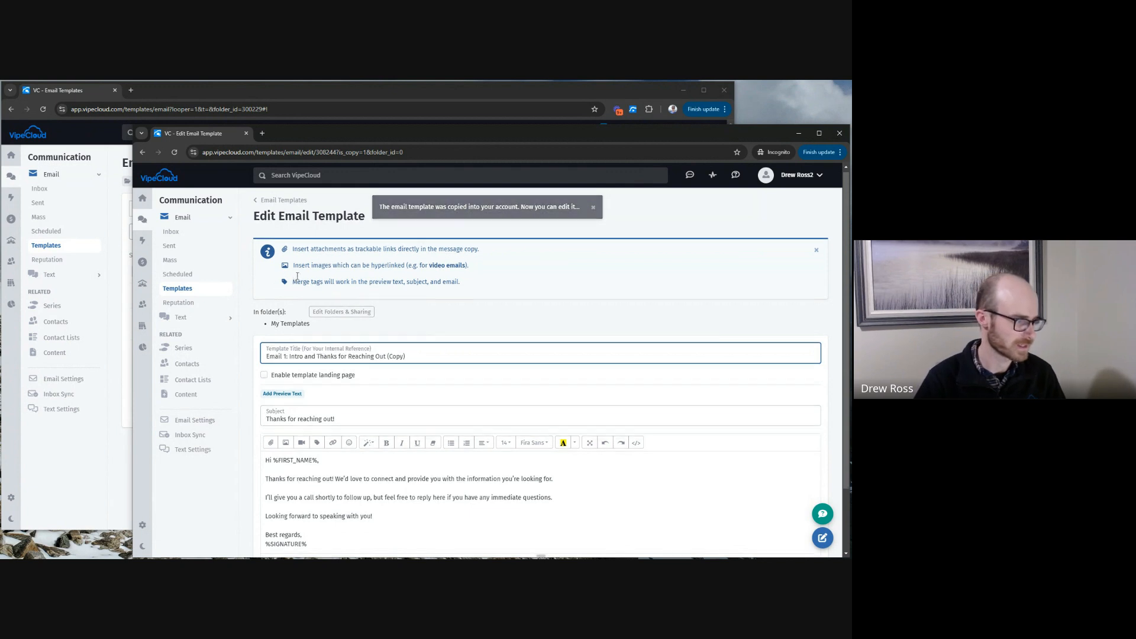
{"action": "scroll", "coordinate": [346, 403], "scroll_direction": "down", "scroll_amount": 2}
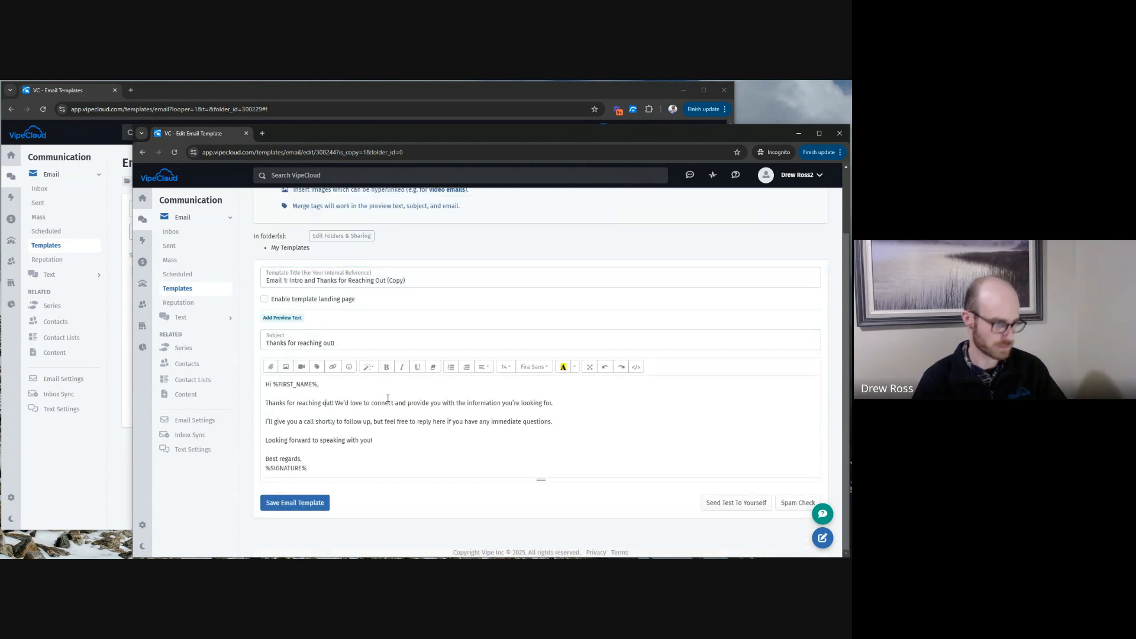
Save the personal copy of "Email 1: Intro and Thanks for Reaching Out" and return to the template owner's account.
{"action": "left_click", "coordinate": [323, 503]}
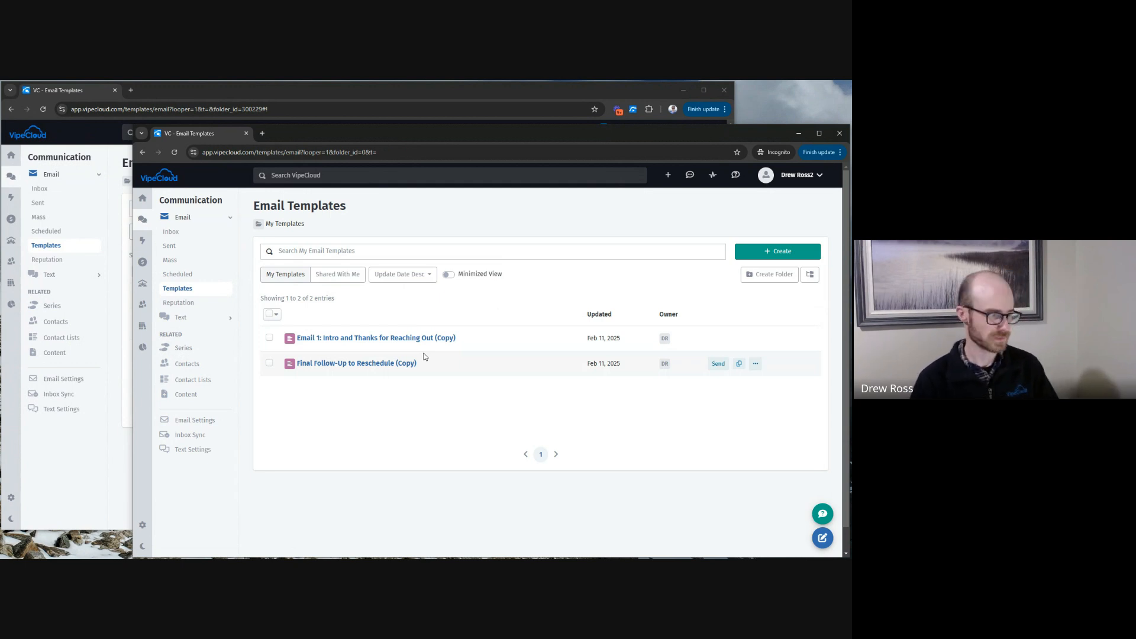
{"action": "left_click", "coordinate": [118, 446]}
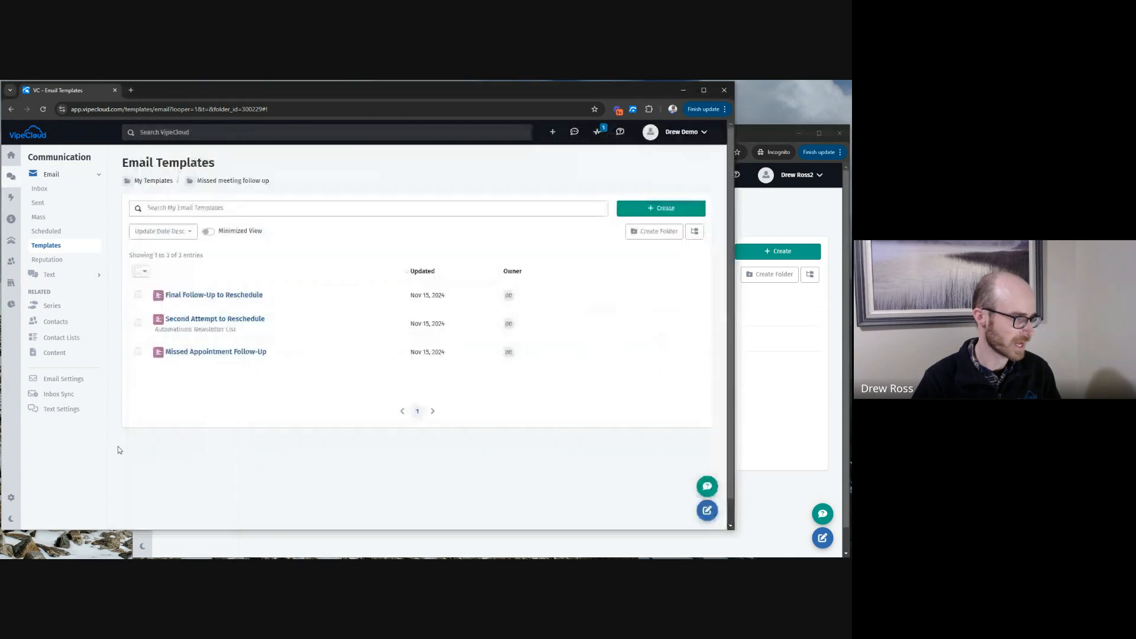
Select the "Missed Appointment Follow-Up" template and examine the bulk actions available for it, including Copy To Users.
{"action": "left_click", "coordinate": [137, 351]}
{"action": "left_click", "coordinate": [163, 271]}
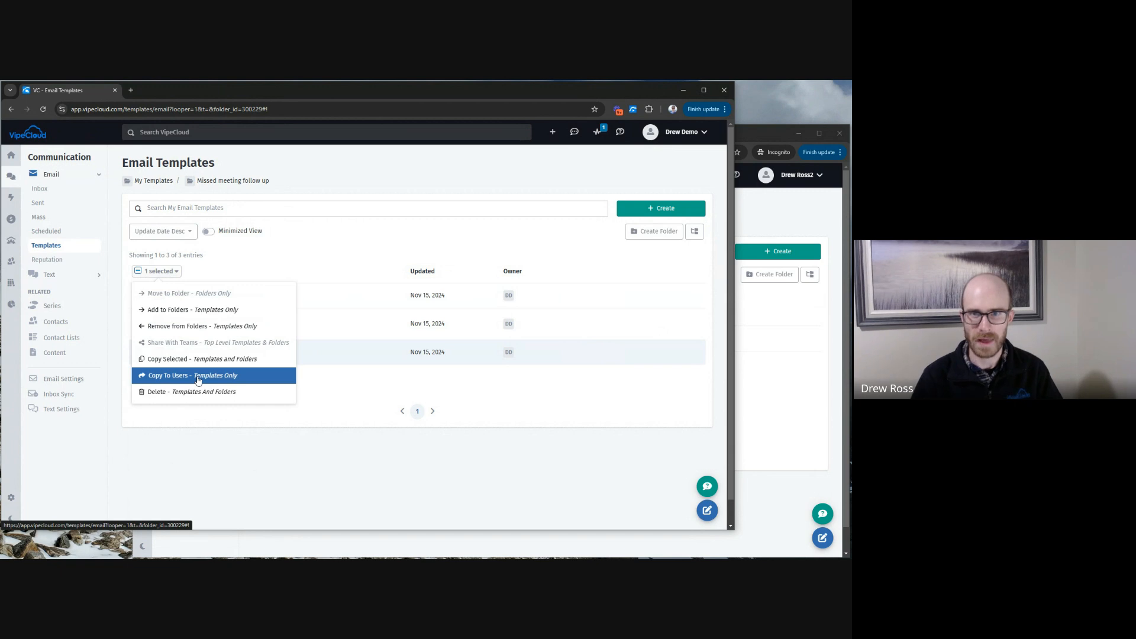
{"action": "left_click", "coordinate": [327, 518]}
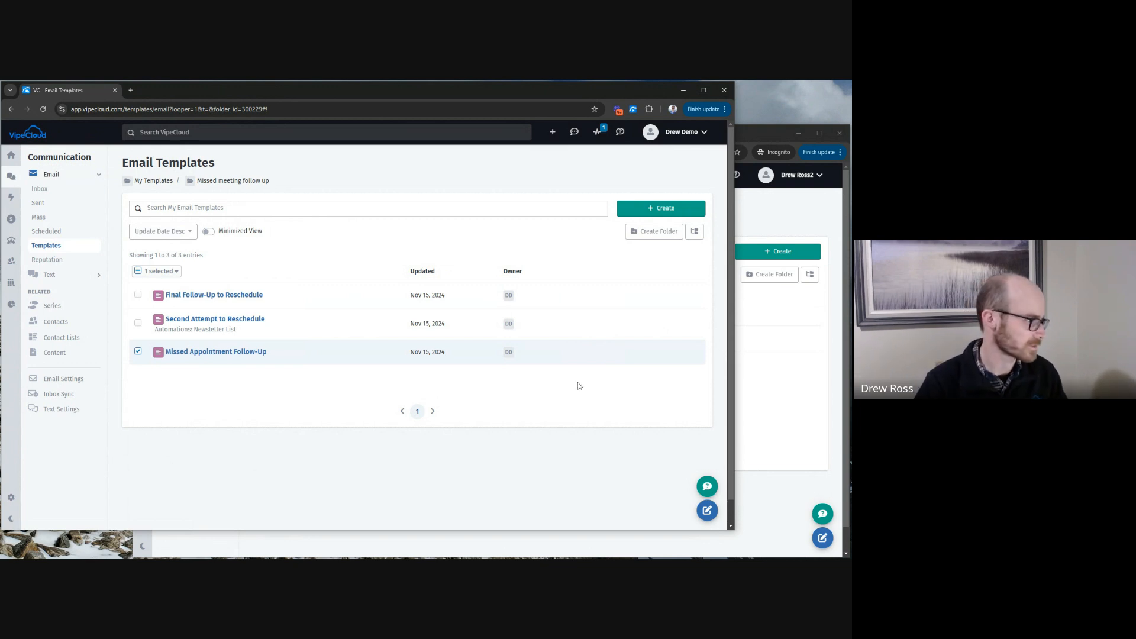
Open the contact list import and choose the second user as the one to import on behalf of.
{"action": "left_click", "coordinate": [8, 262]}
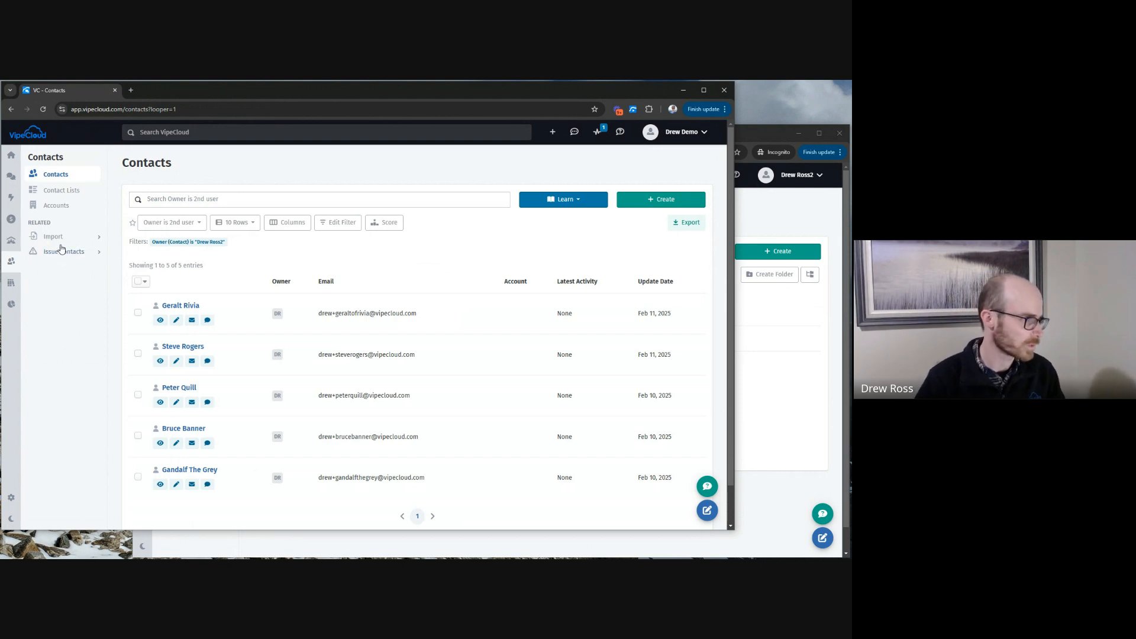
{"action": "mouse_move", "coordinate": [64, 246]}
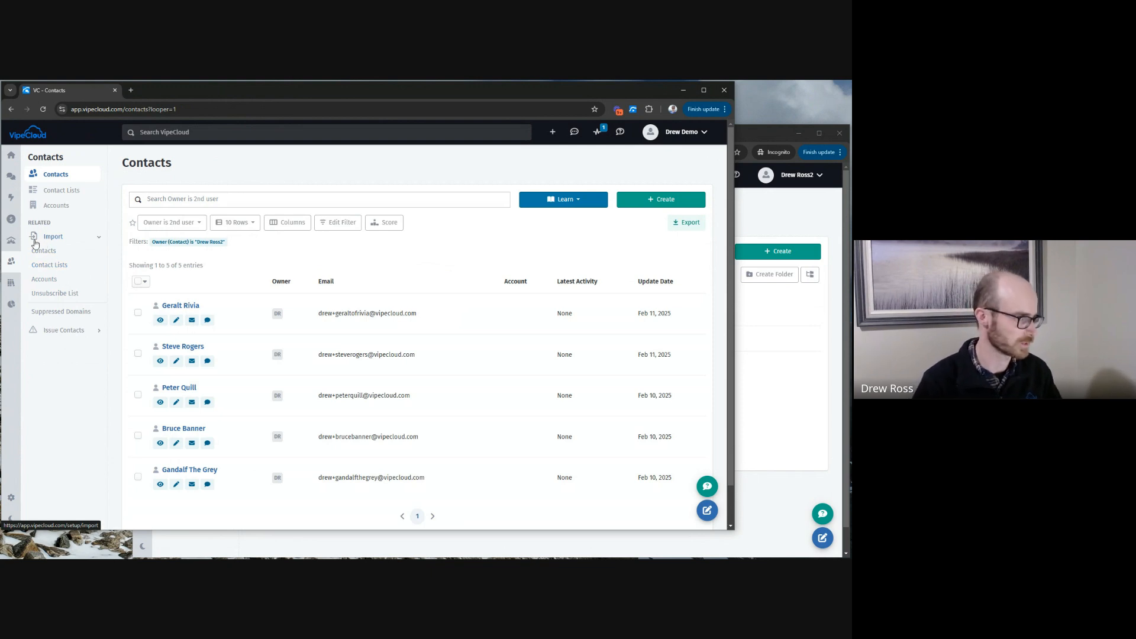
{"action": "left_click", "coordinate": [53, 267]}
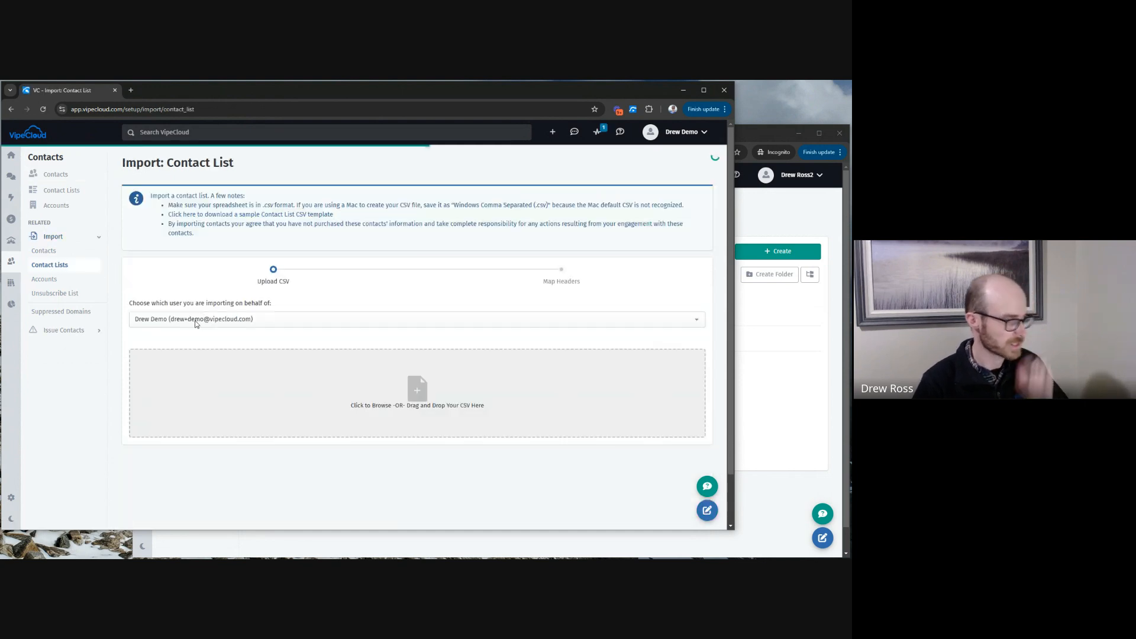
{"action": "left_click", "coordinate": [273, 320]}
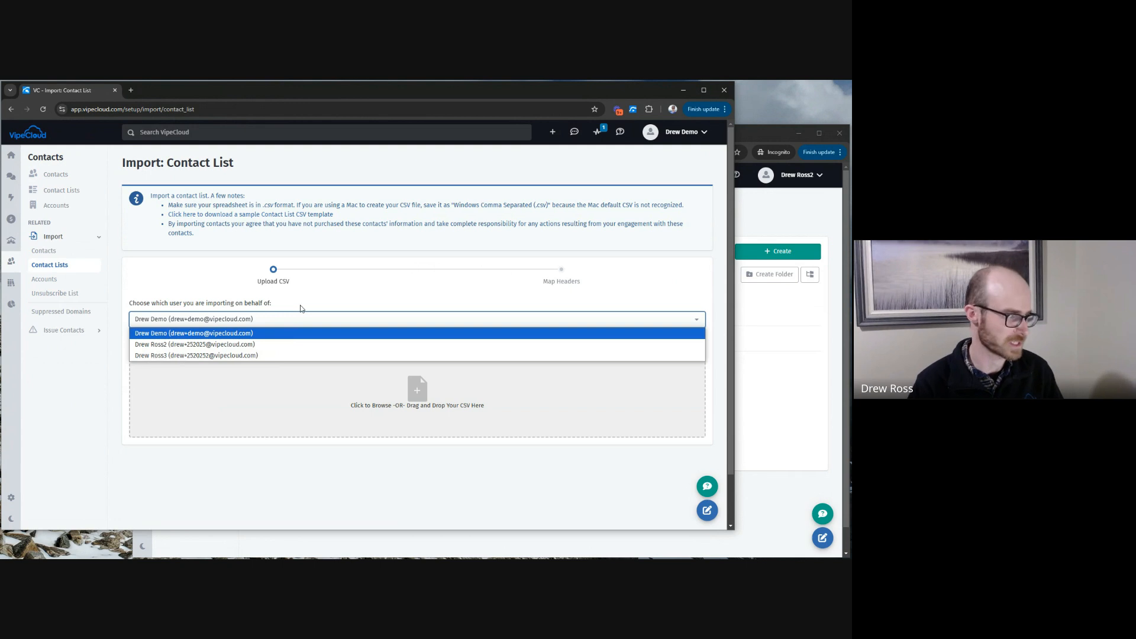
{"action": "left_click", "coordinate": [271, 345]}
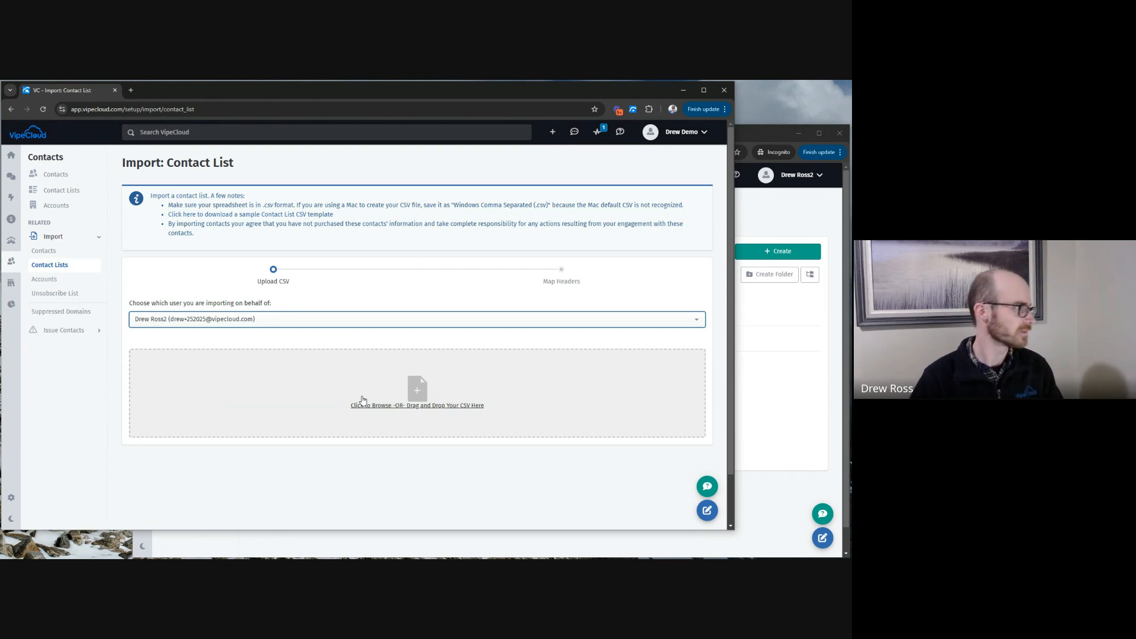
Show the My Contacts view of the contacts and select the first three contacts.
{"action": "left_click", "coordinate": [55, 174]}
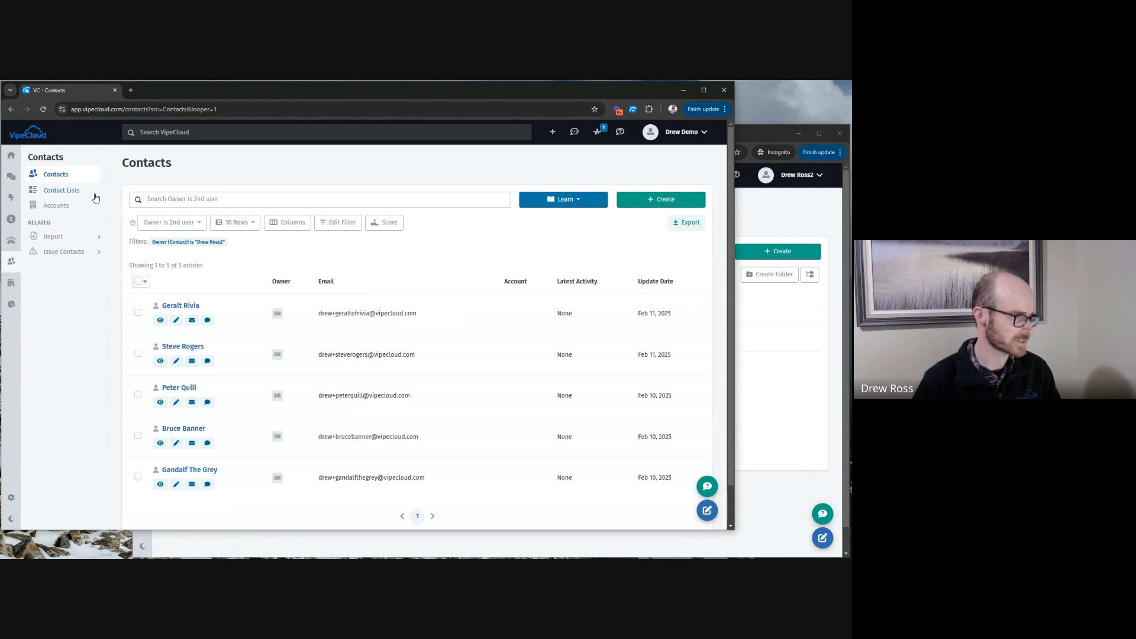
{"action": "left_click", "coordinate": [197, 223]}
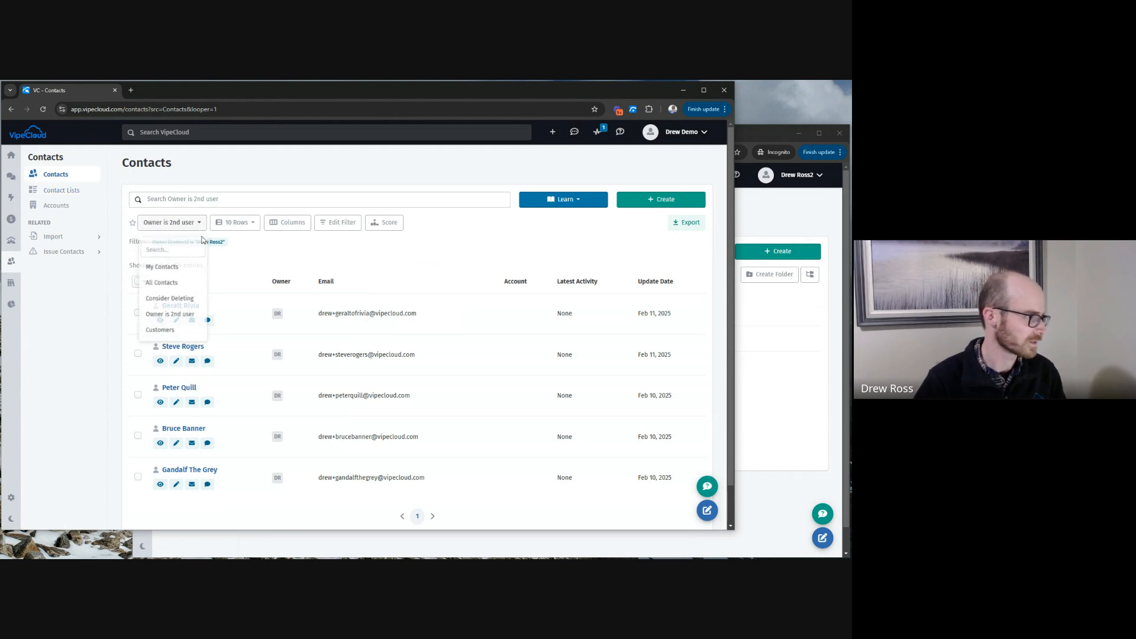
{"action": "left_click", "coordinate": [163, 279]}
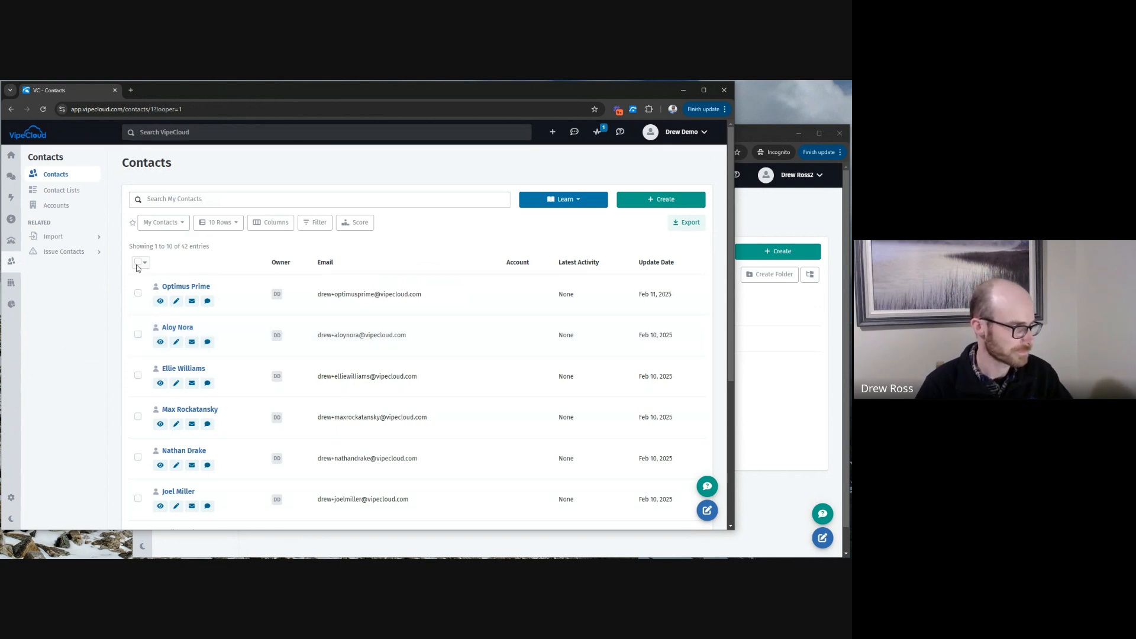
{"action": "left_click", "coordinate": [138, 292]}
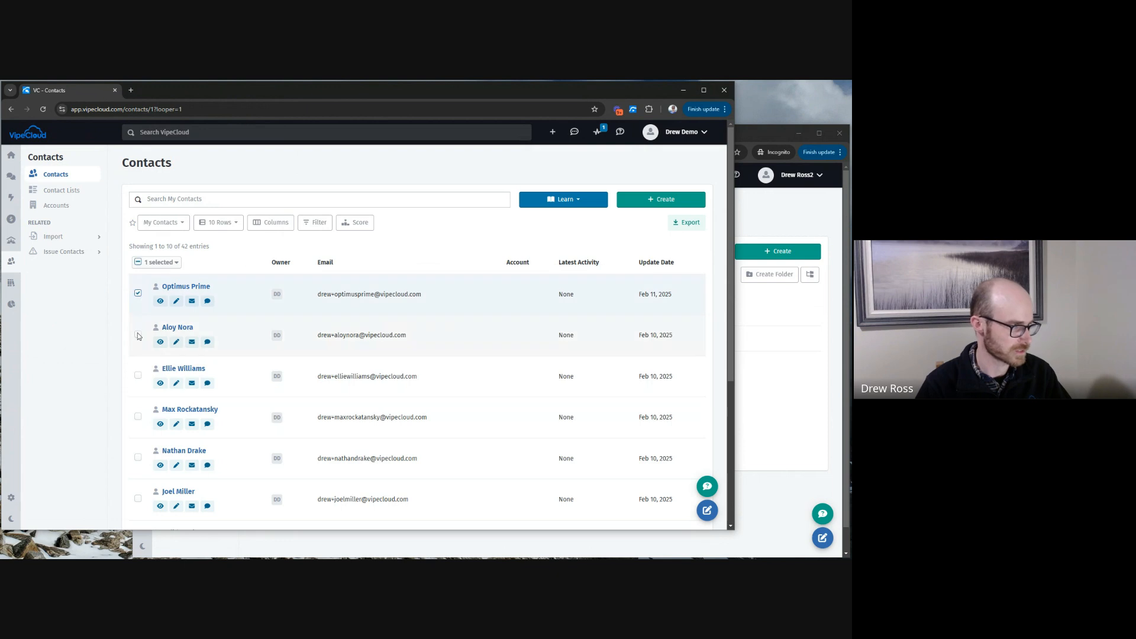
{"action": "left_click", "coordinate": [138, 334]}
{"action": "left_click", "coordinate": [139, 376]}
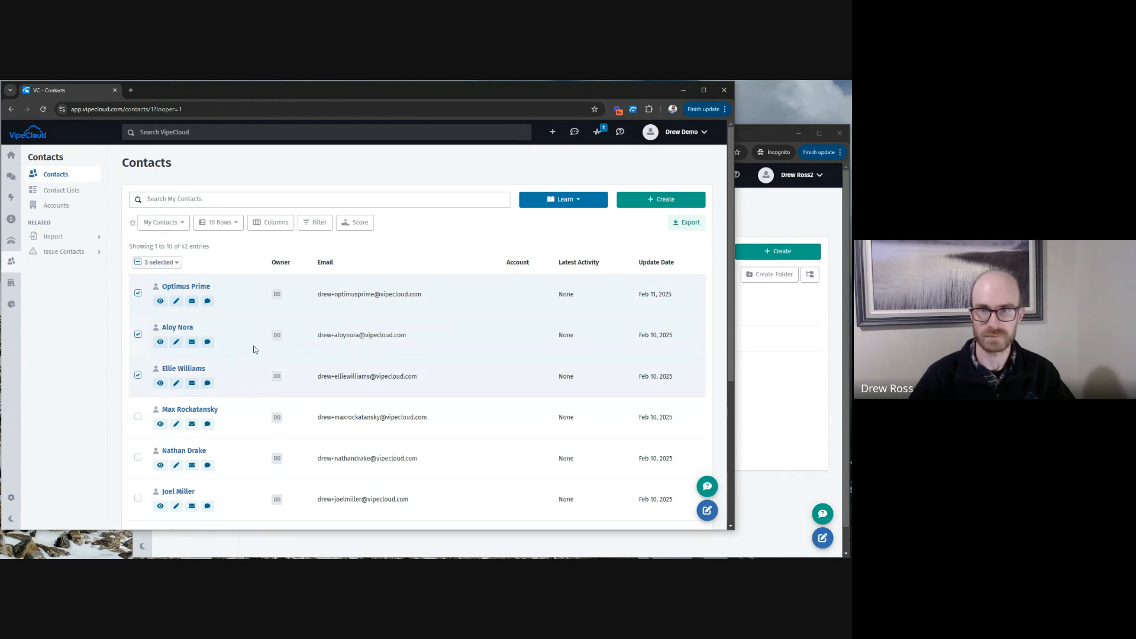
Try to change the owner of the three selected contacts to the second user, then close the Change Owner dialog.
{"action": "left_click", "coordinate": [165, 268]}
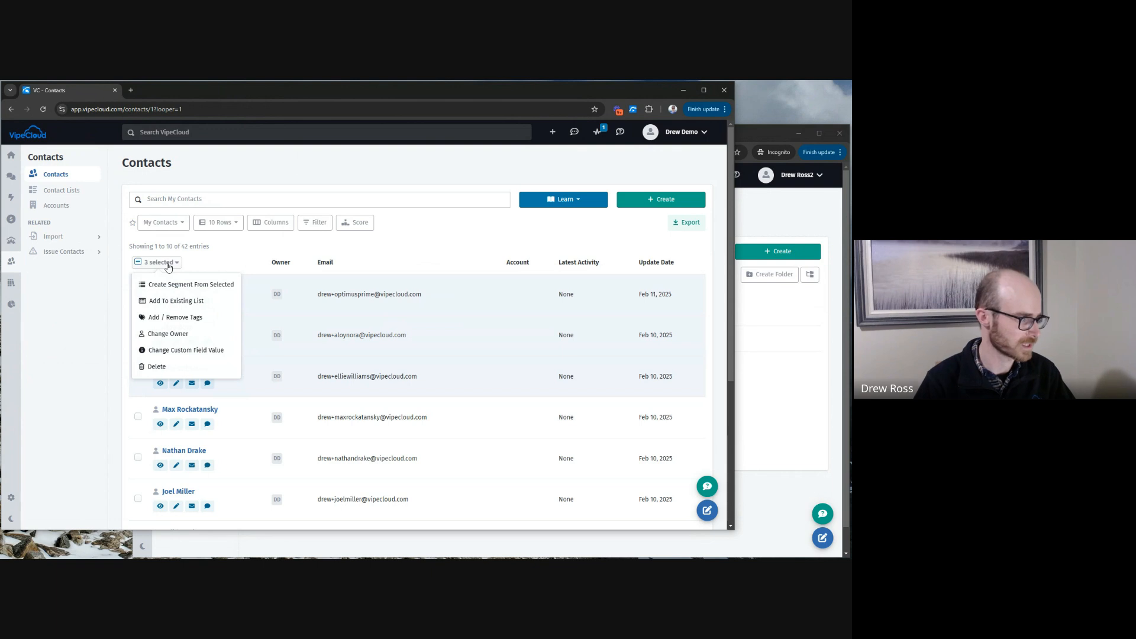
{"action": "left_click", "coordinate": [169, 334]}
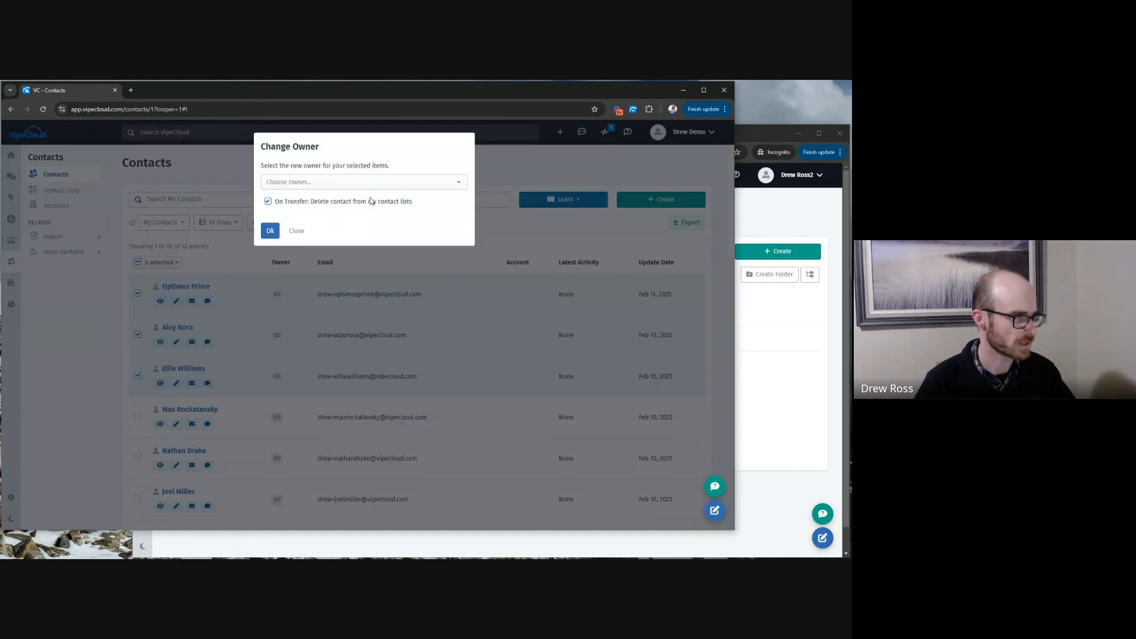
{"action": "left_click", "coordinate": [367, 186]}
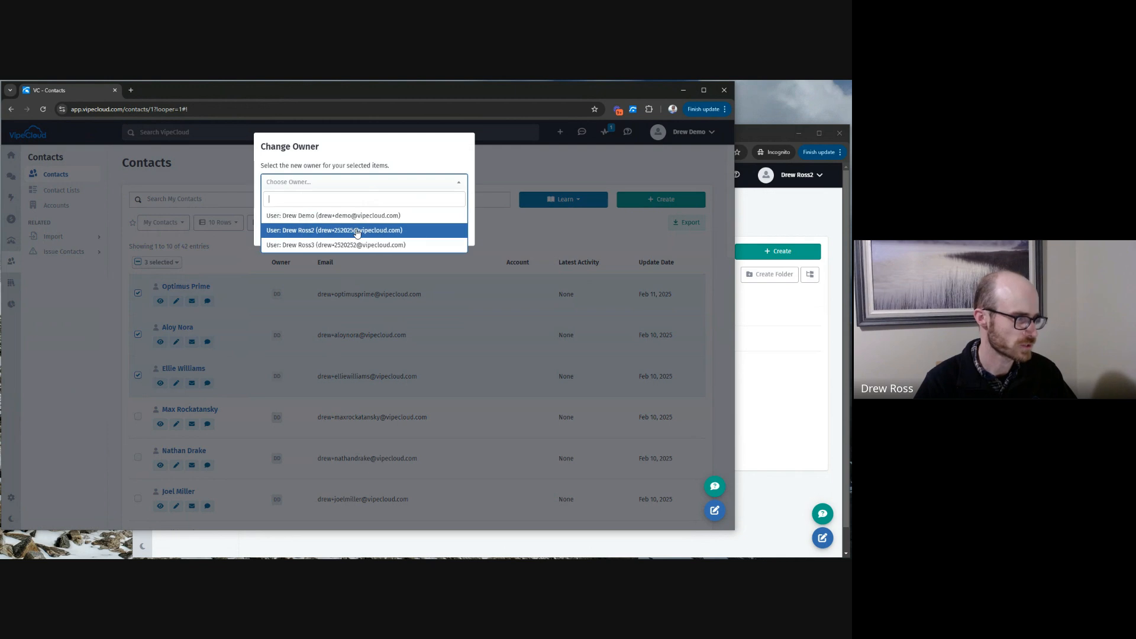
{"action": "left_click", "coordinate": [357, 231]}
{"action": "left_click", "coordinate": [268, 202]}
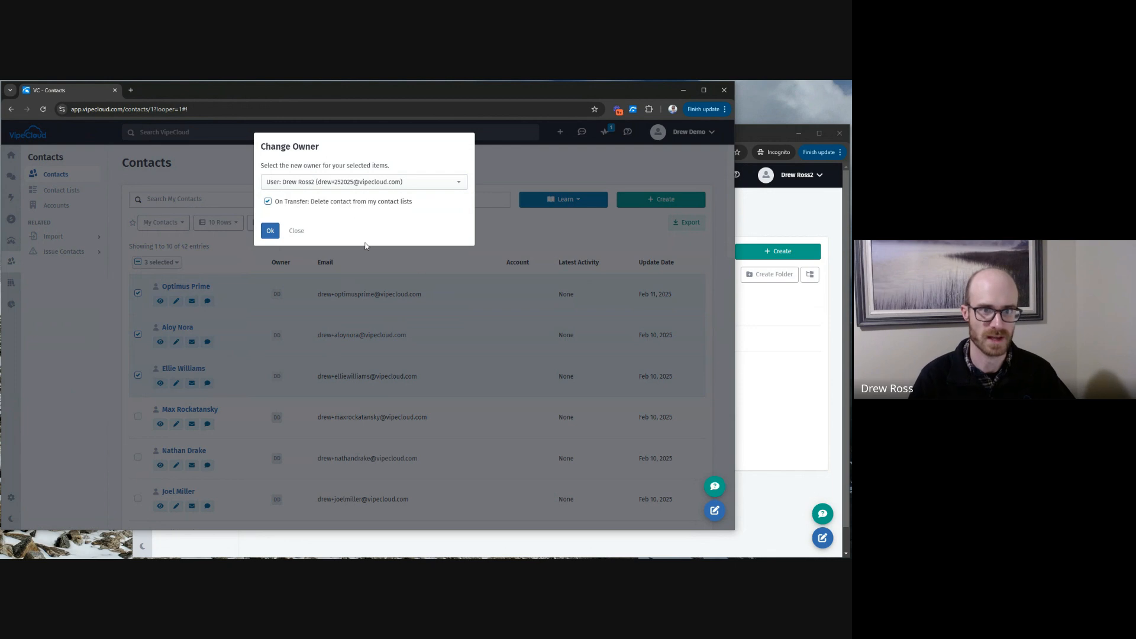
{"action": "left_click", "coordinate": [302, 236]}
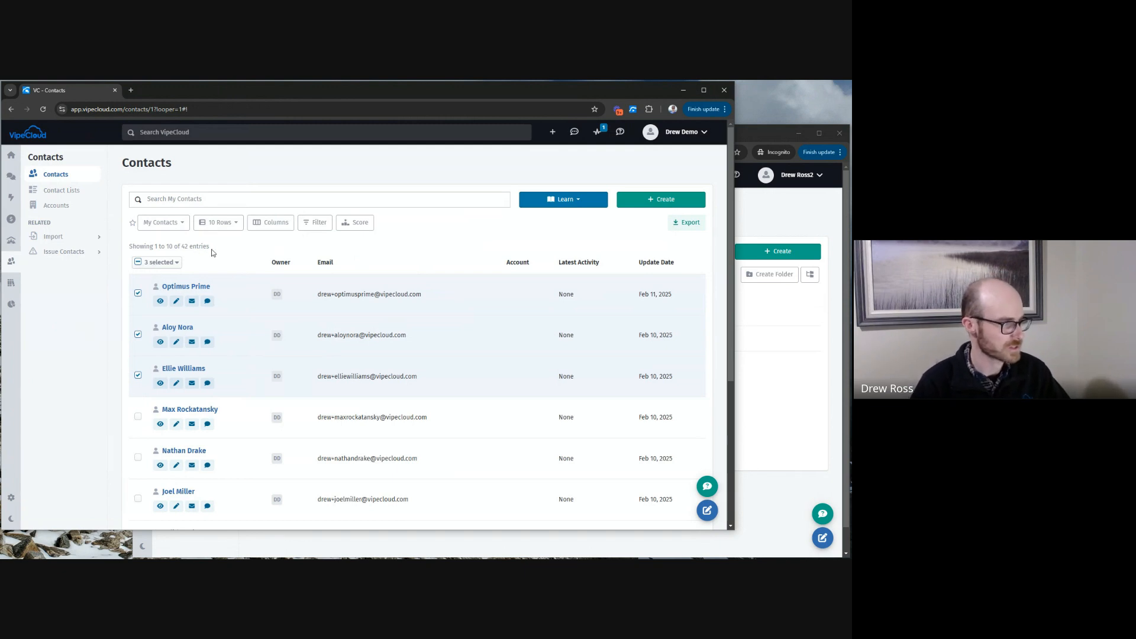
Select all available items in My Contacts and examine the bulk Change Owner action.
{"action": "left_click", "coordinate": [140, 263]}
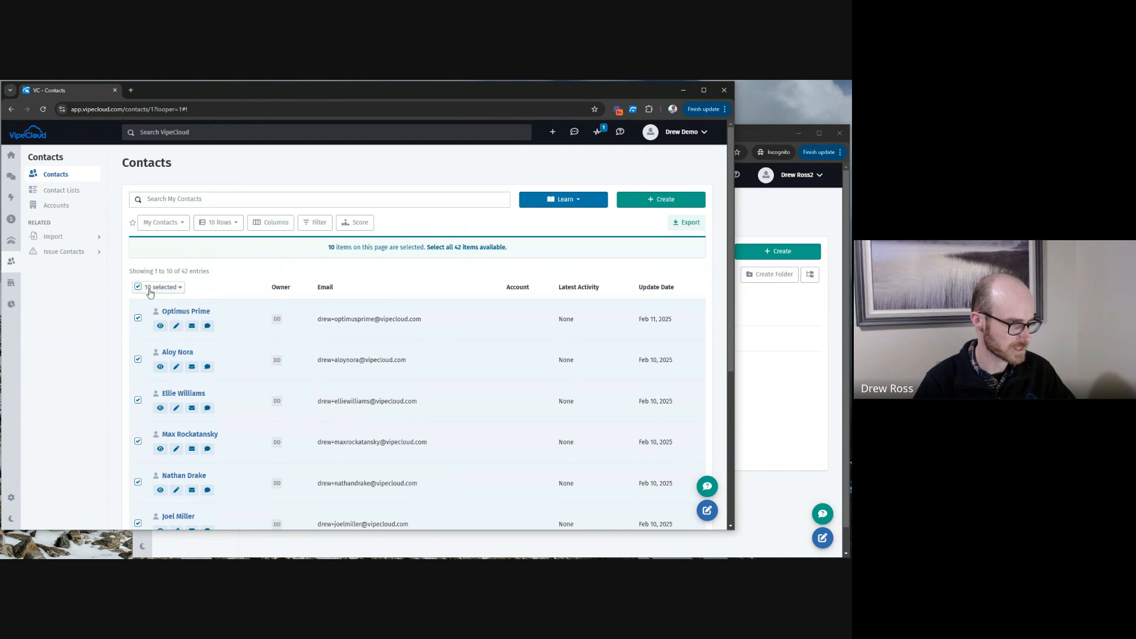
{"action": "left_click", "coordinate": [452, 248]}
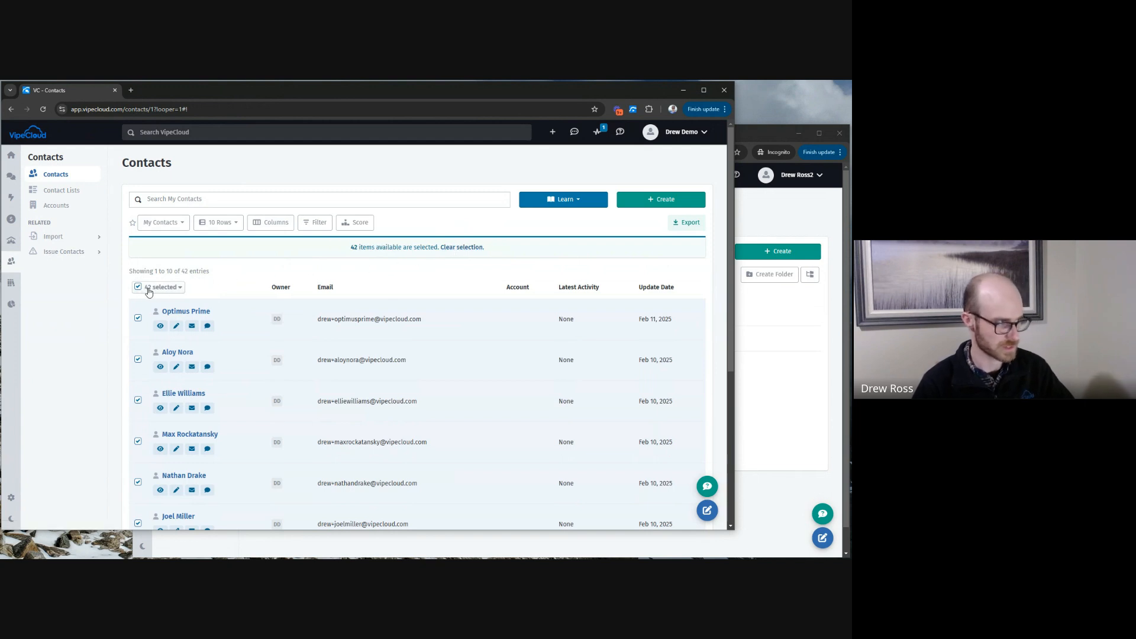
{"action": "left_click", "coordinate": [172, 288]}
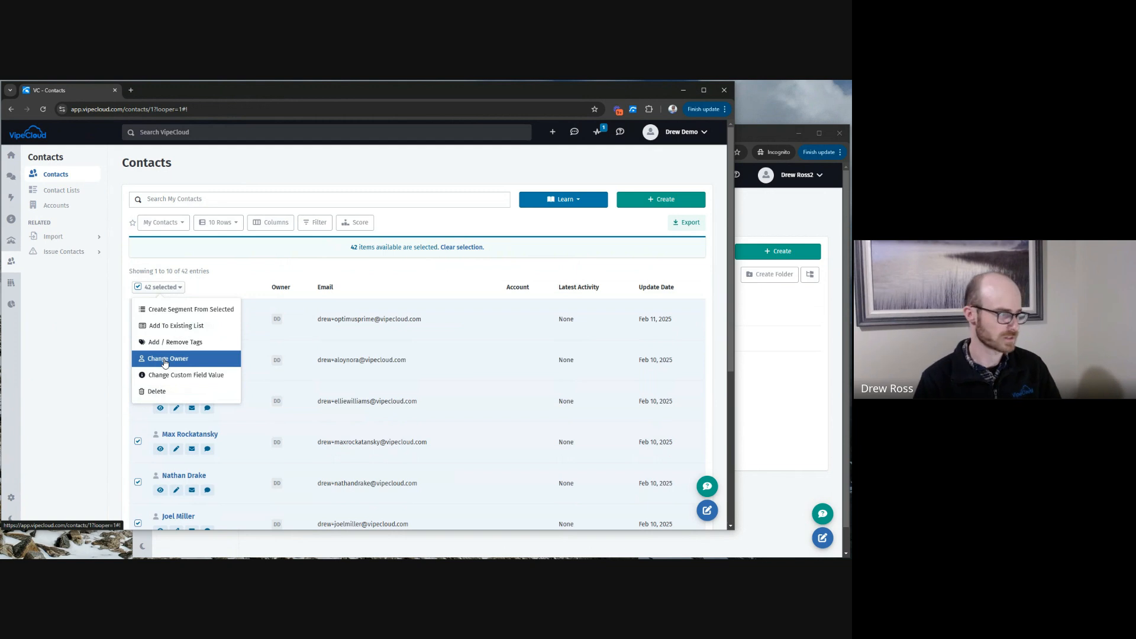
{"action": "left_click", "coordinate": [261, 272]}
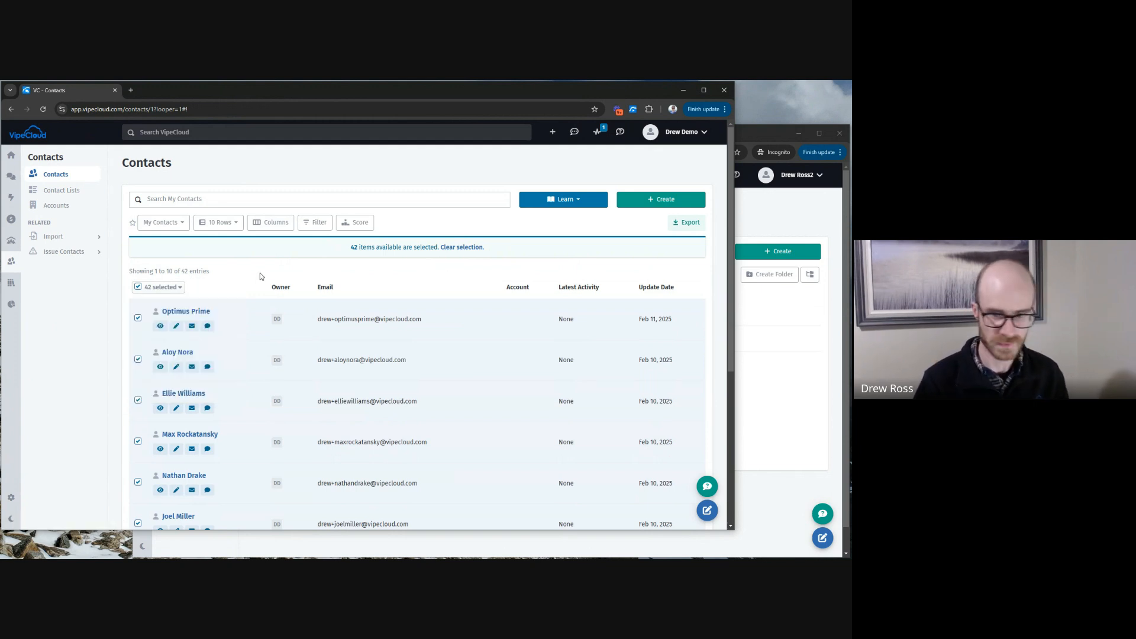
Open the first contact's record, try setting its owner to the second user, and cancel the edit.
{"action": "left_click", "coordinate": [184, 312]}
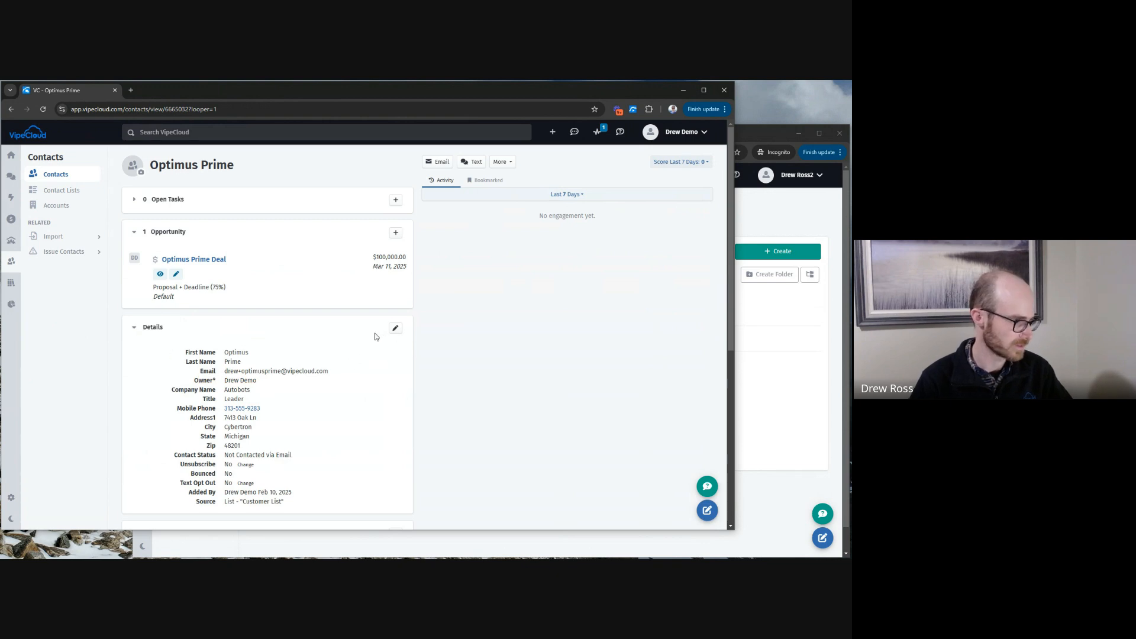
{"action": "left_click", "coordinate": [395, 330]}
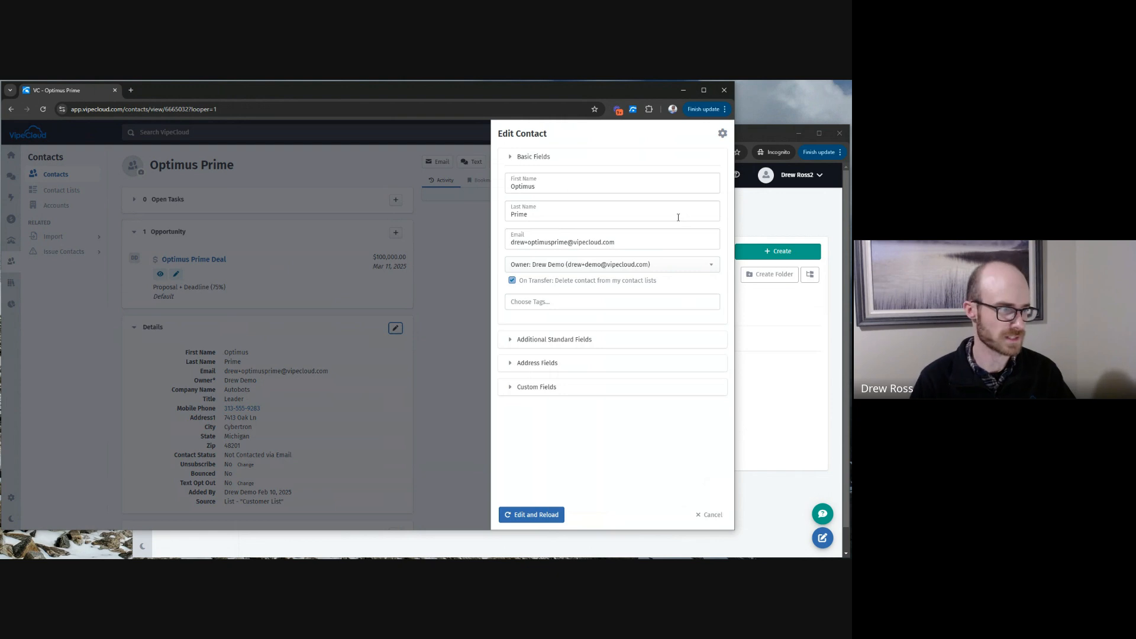
{"action": "left_click", "coordinate": [539, 267]}
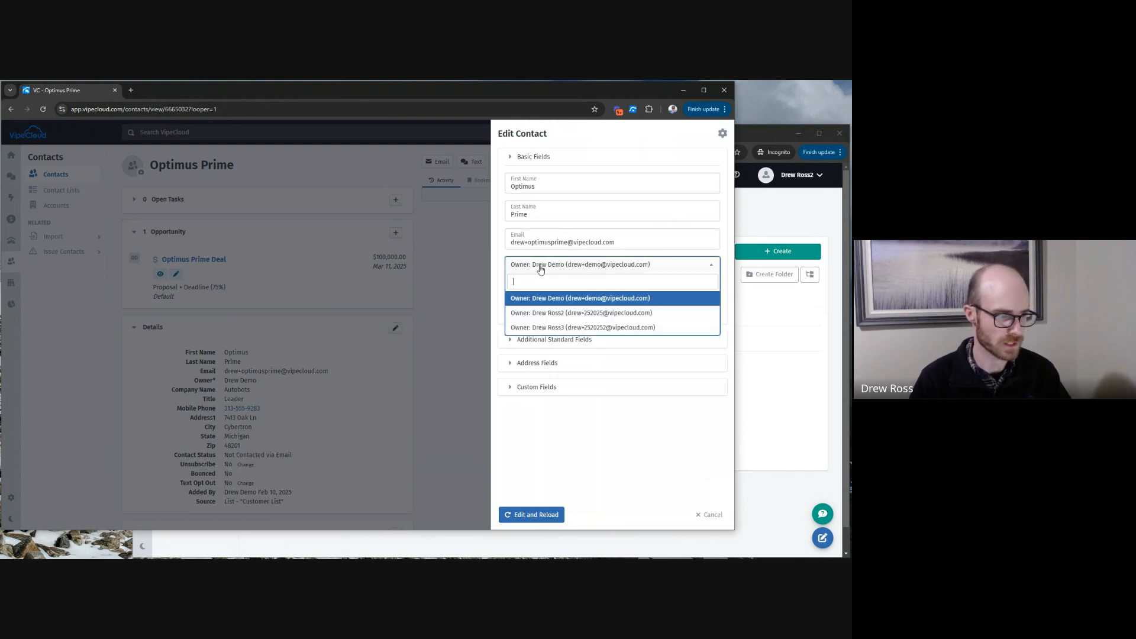
{"action": "left_click", "coordinate": [566, 313]}
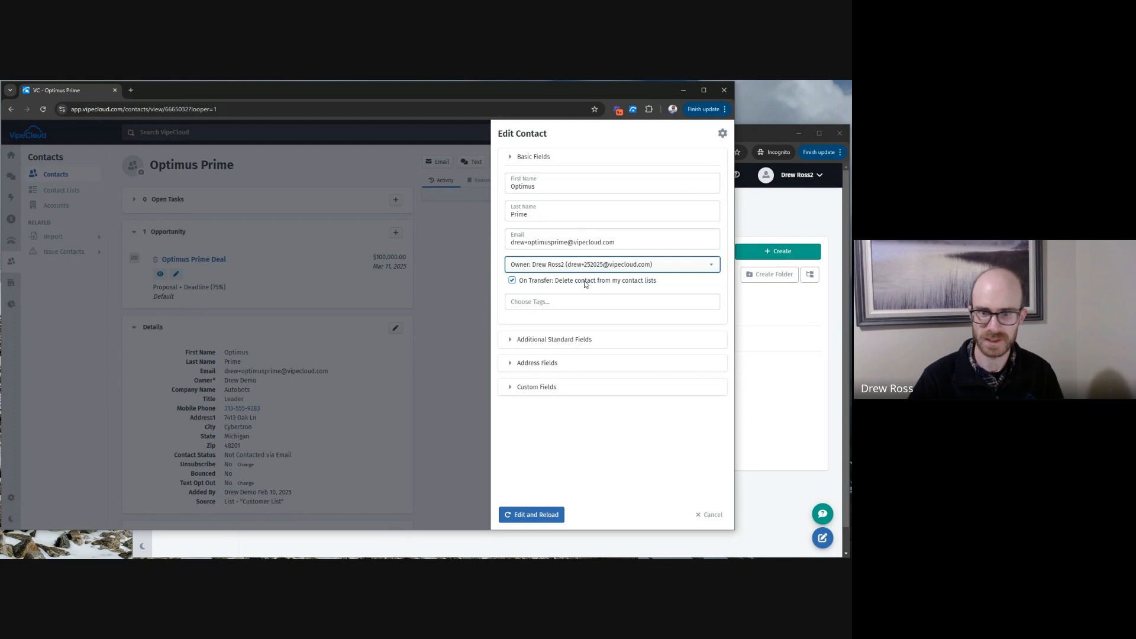
{"action": "left_click", "coordinate": [714, 515]}
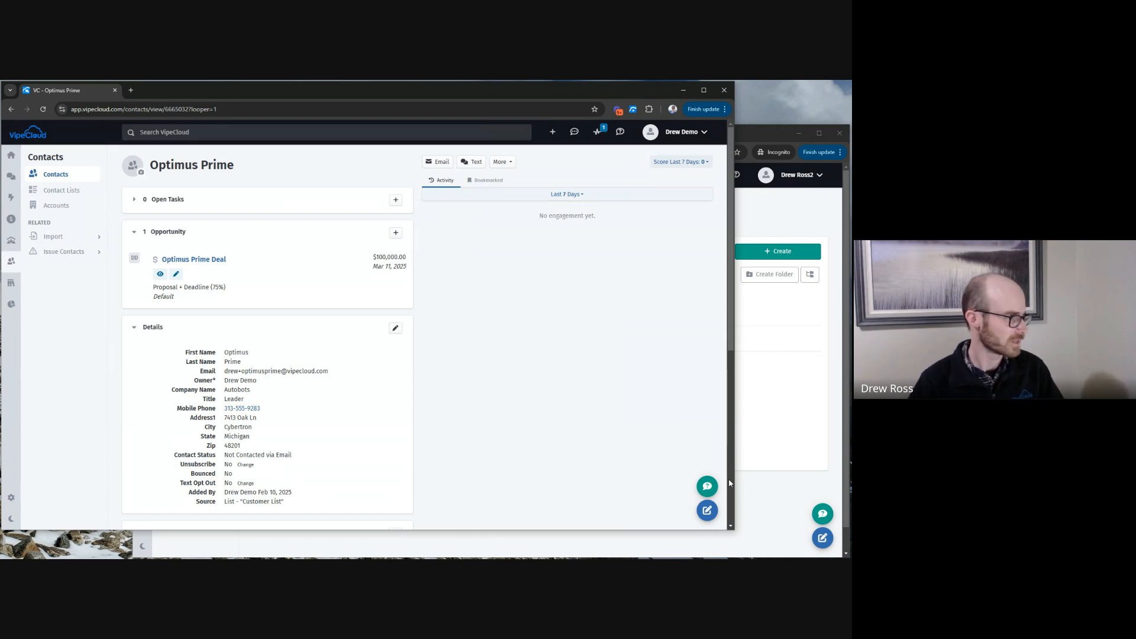
Return to the contacts overview and show All Contacts across users.
{"action": "left_click", "coordinate": [70, 177]}
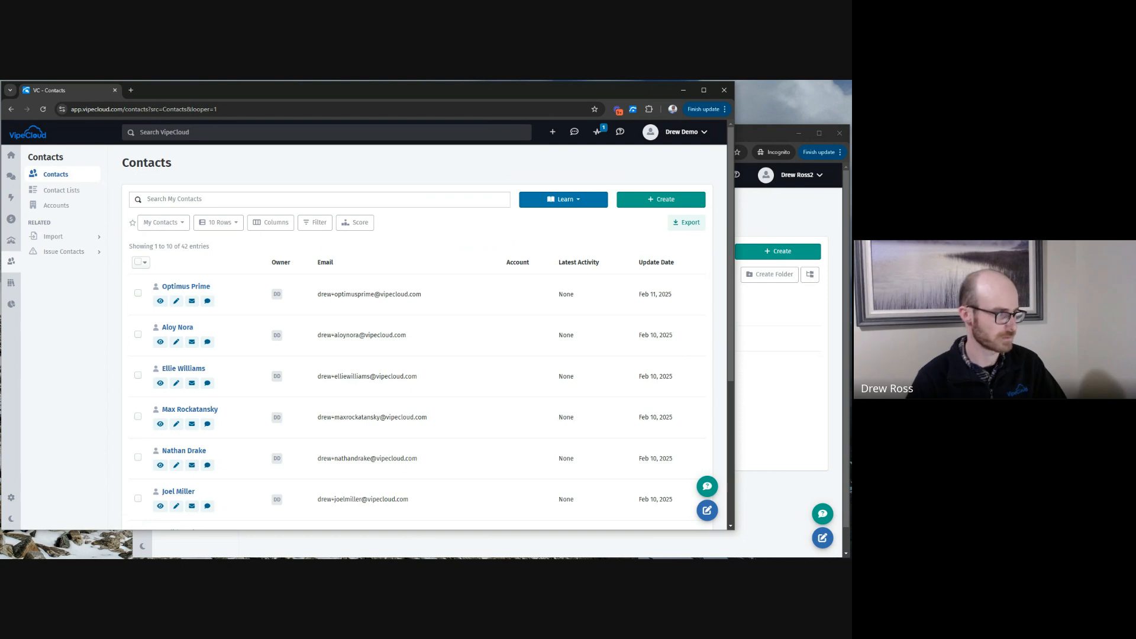
{"action": "left_click", "coordinate": [174, 233]}
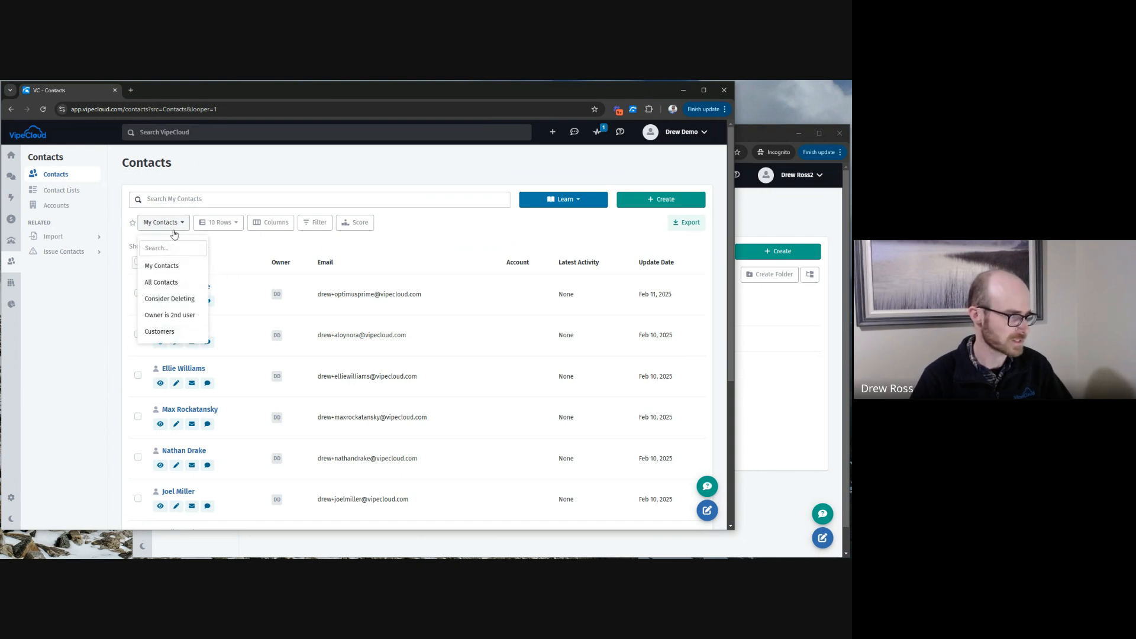
{"action": "left_click", "coordinate": [166, 283]}
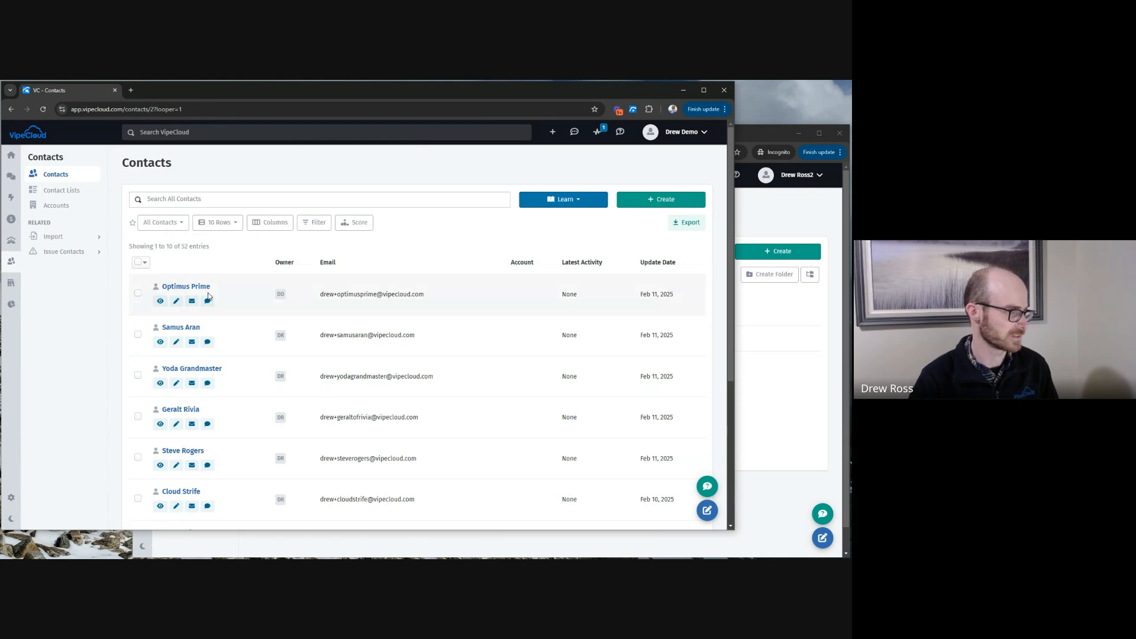
Show the contacts with the saved "Owner is 2nd user" filter view and rename that view "Specific rep filter".
{"action": "left_click", "coordinate": [176, 228]}
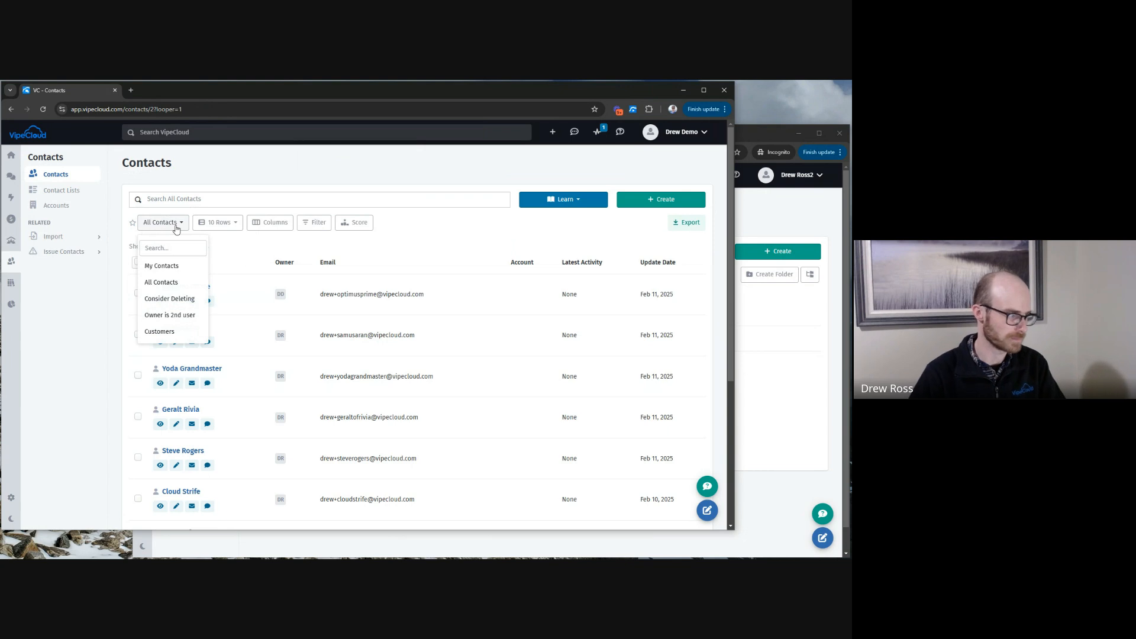
{"action": "left_click", "coordinate": [147, 320]}
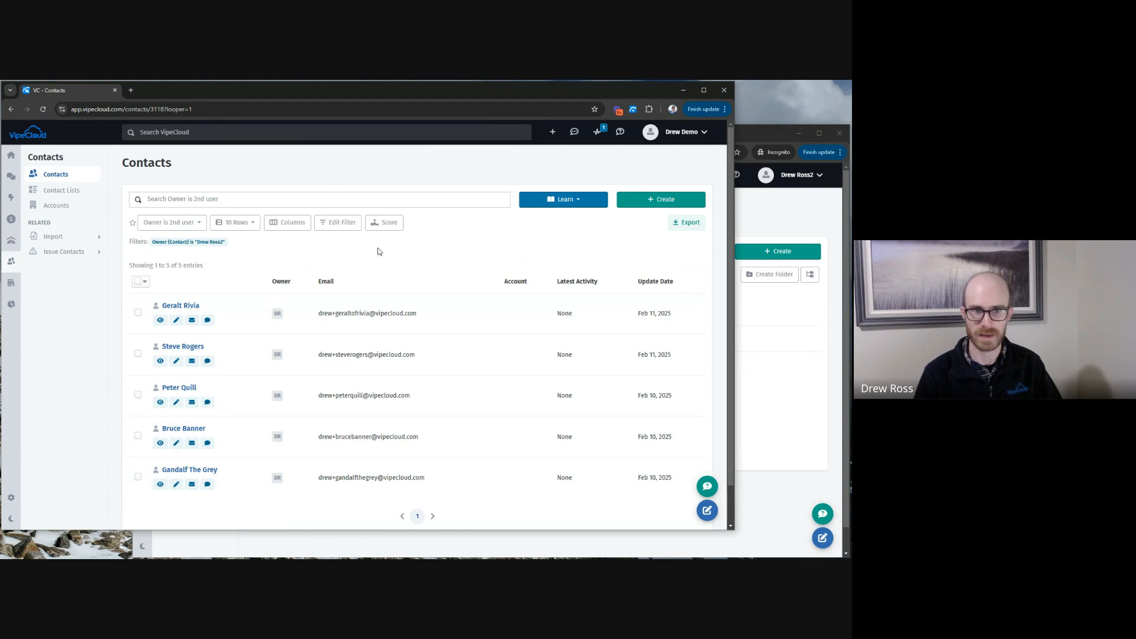
{"action": "left_click", "coordinate": [332, 229]}
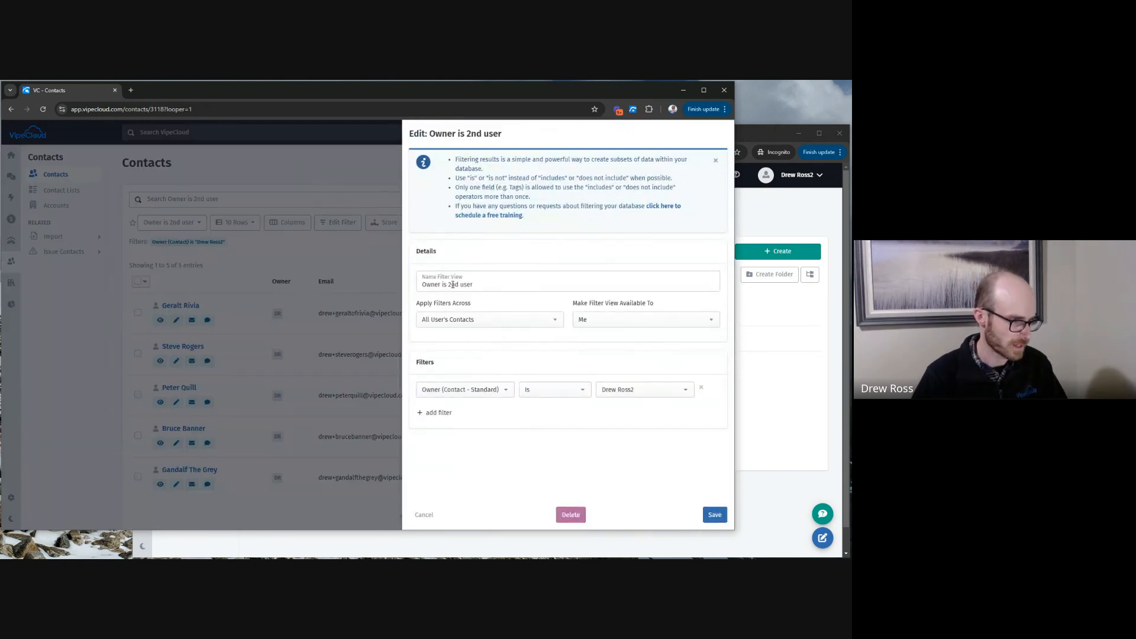
{"action": "left_click_drag", "start_coordinate": [477, 284], "coordinate": [408, 288]}
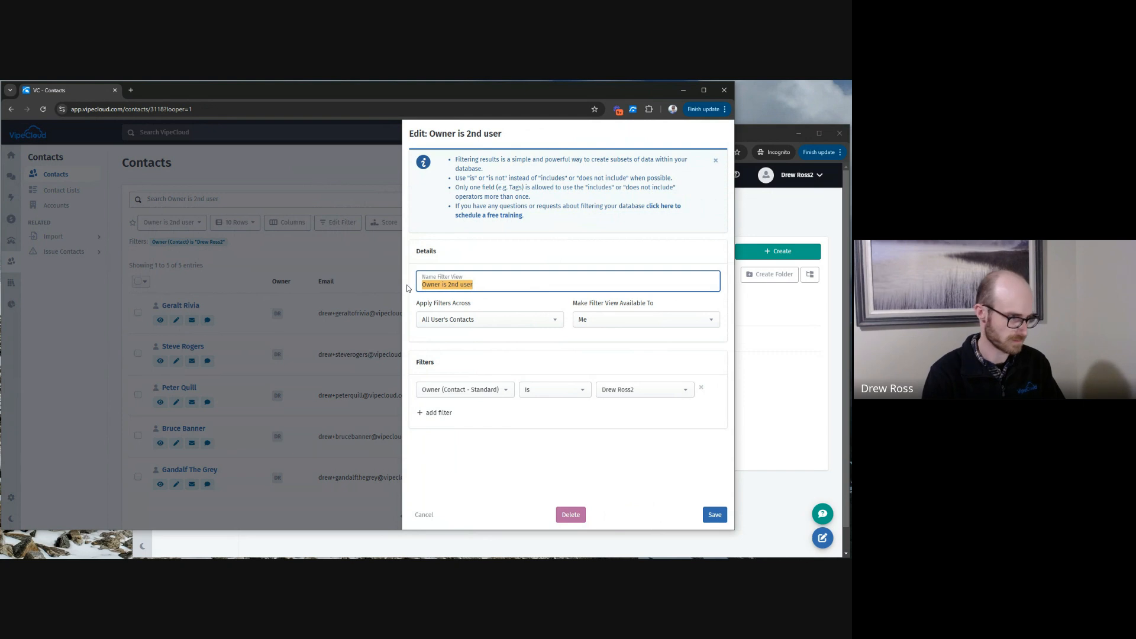
{"action": "type", "text": "Specifi"}
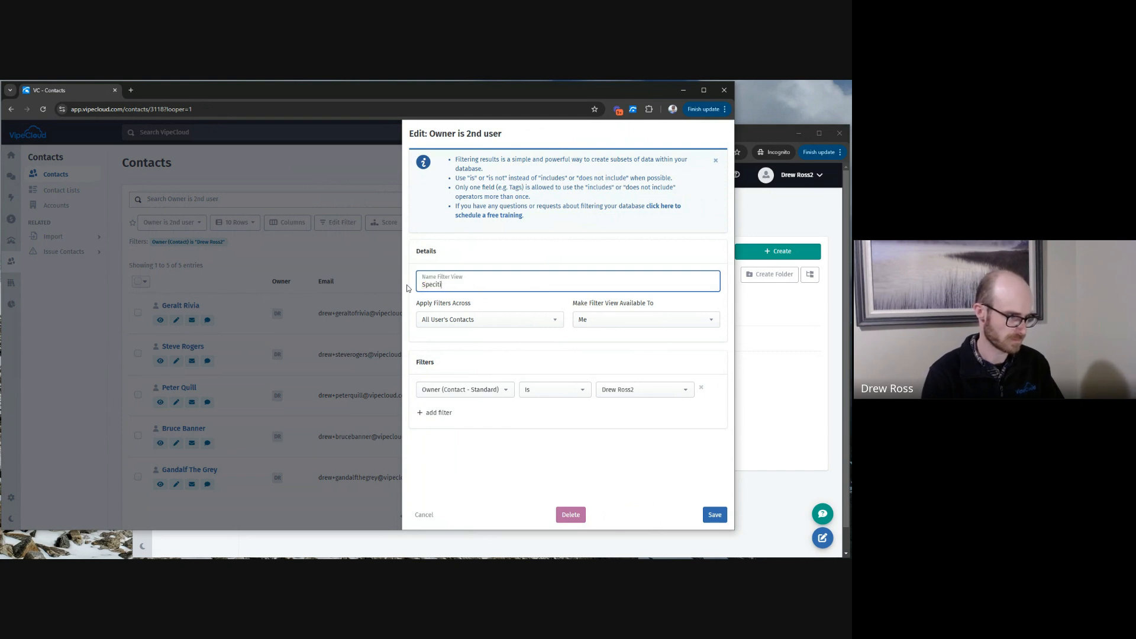
{"action": "type", "text": "c rep filter"}
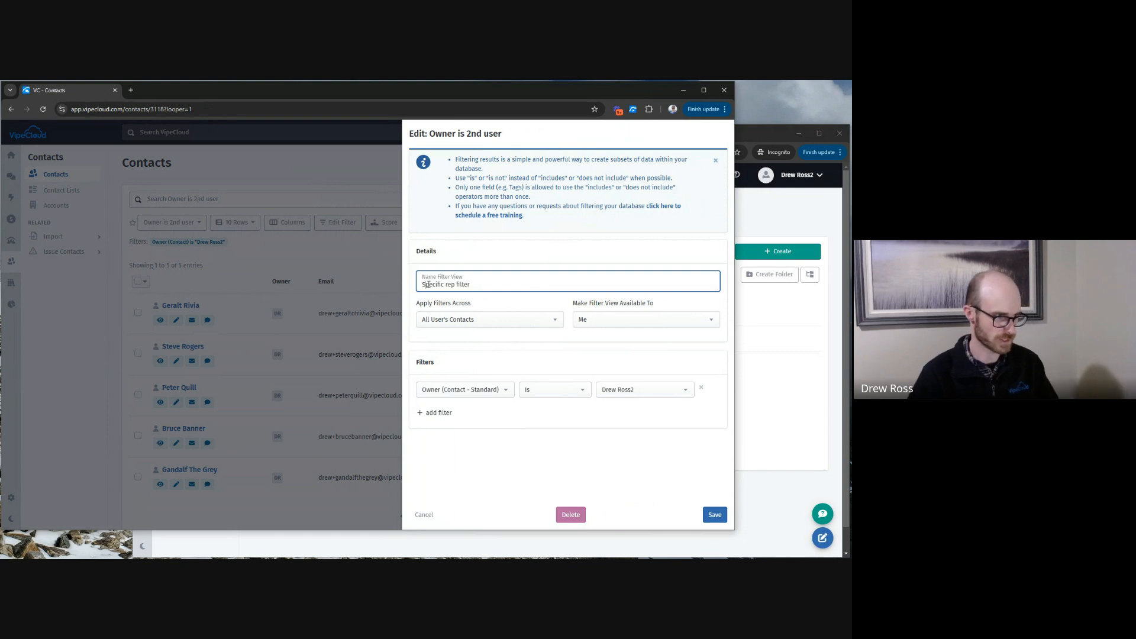
{"action": "left_click_drag", "start_coordinate": [426, 285], "coordinate": [485, 281]}
{"action": "left_click", "coordinate": [486, 281]}
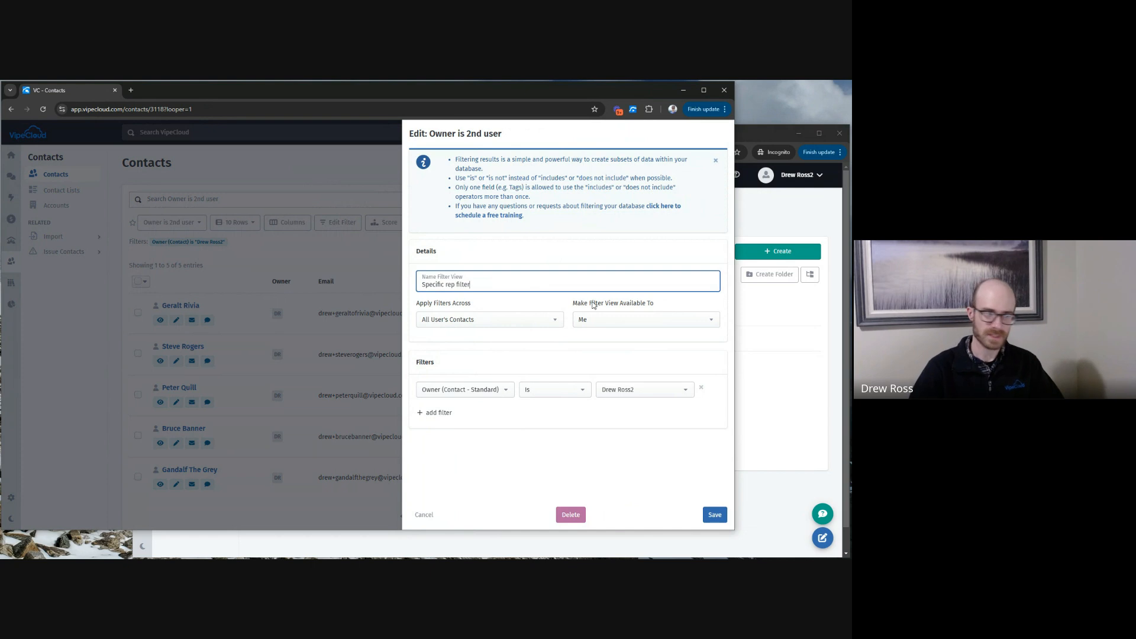
Apply the filter across All User's Contacts, set its owner condition to the third user, and save the view.
{"action": "left_click_drag", "start_coordinate": [418, 305], "coordinate": [475, 304]}
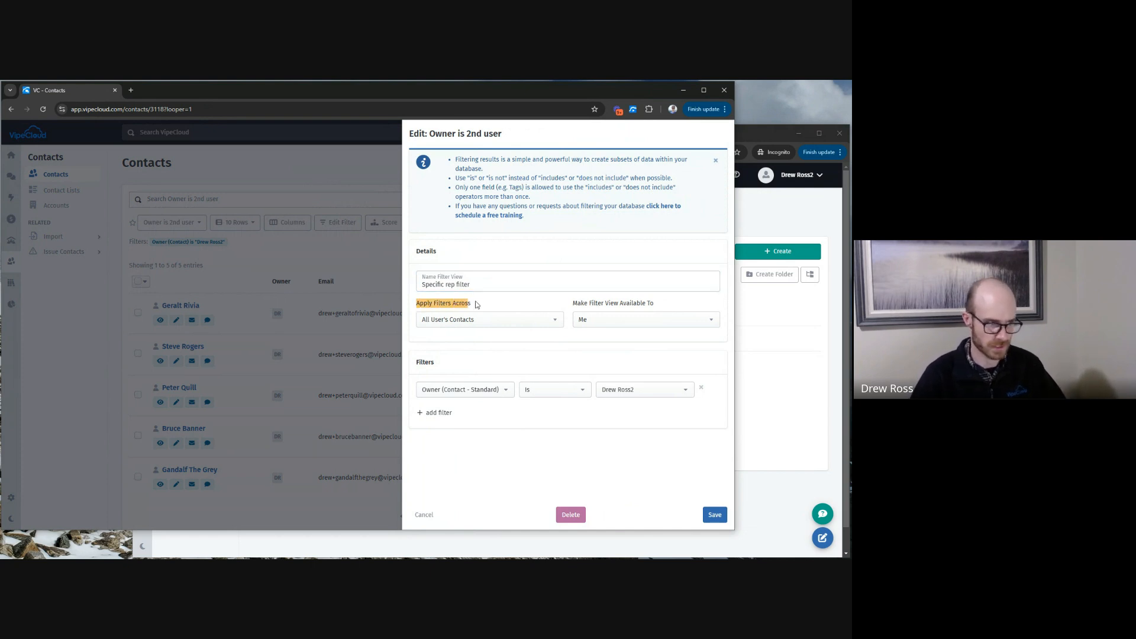
{"action": "left_click", "coordinate": [470, 305]}
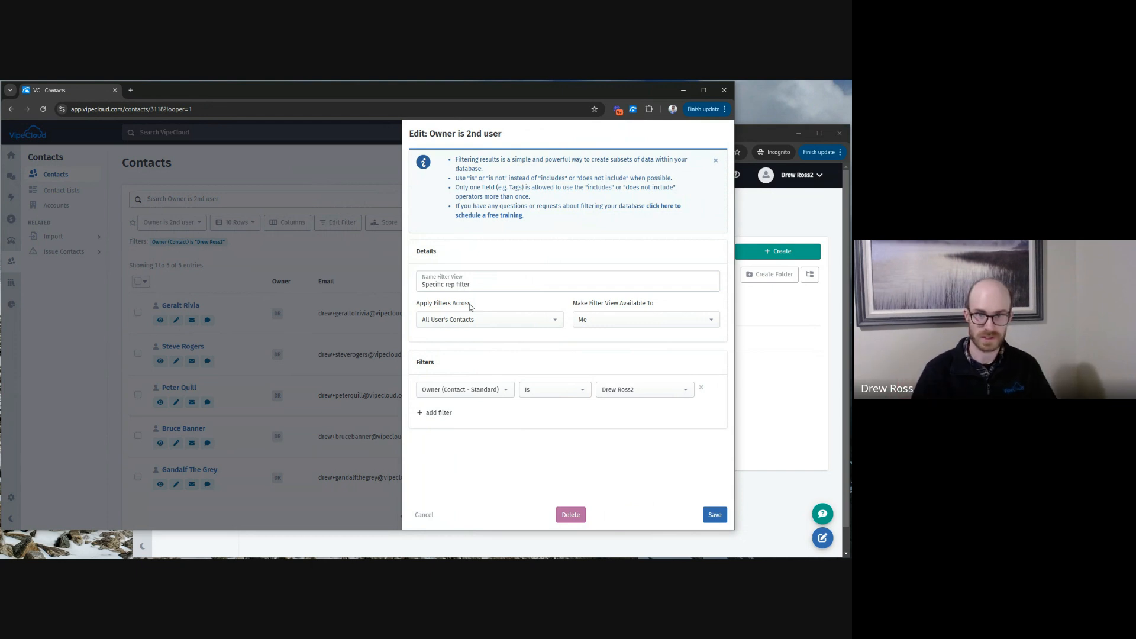
{"action": "left_click", "coordinate": [476, 319]}
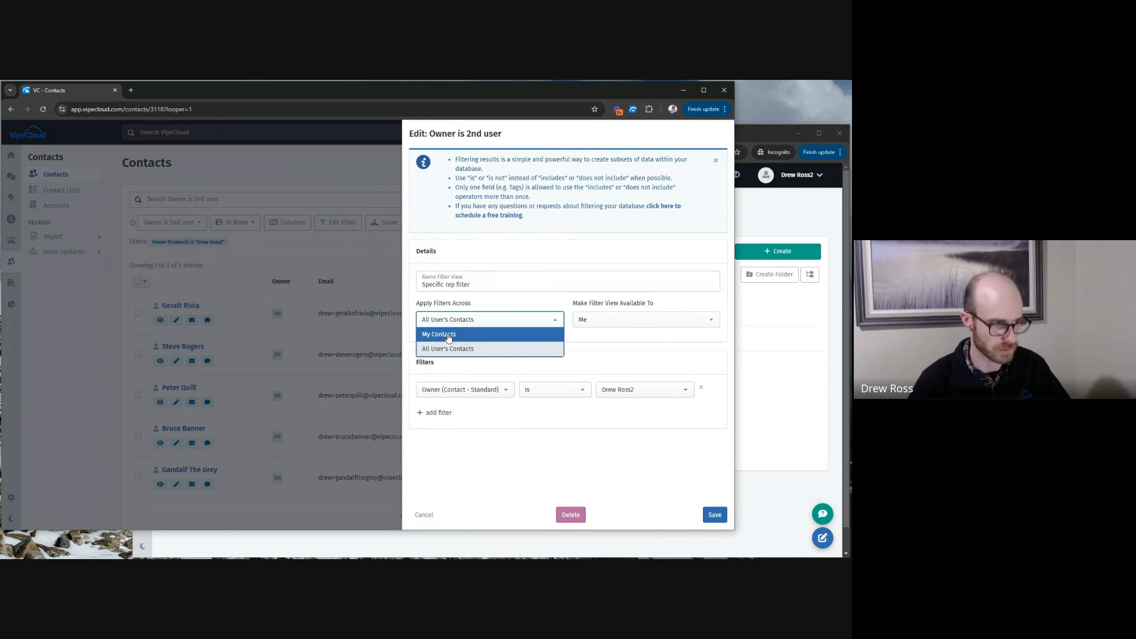
{"action": "left_click", "coordinate": [434, 354]}
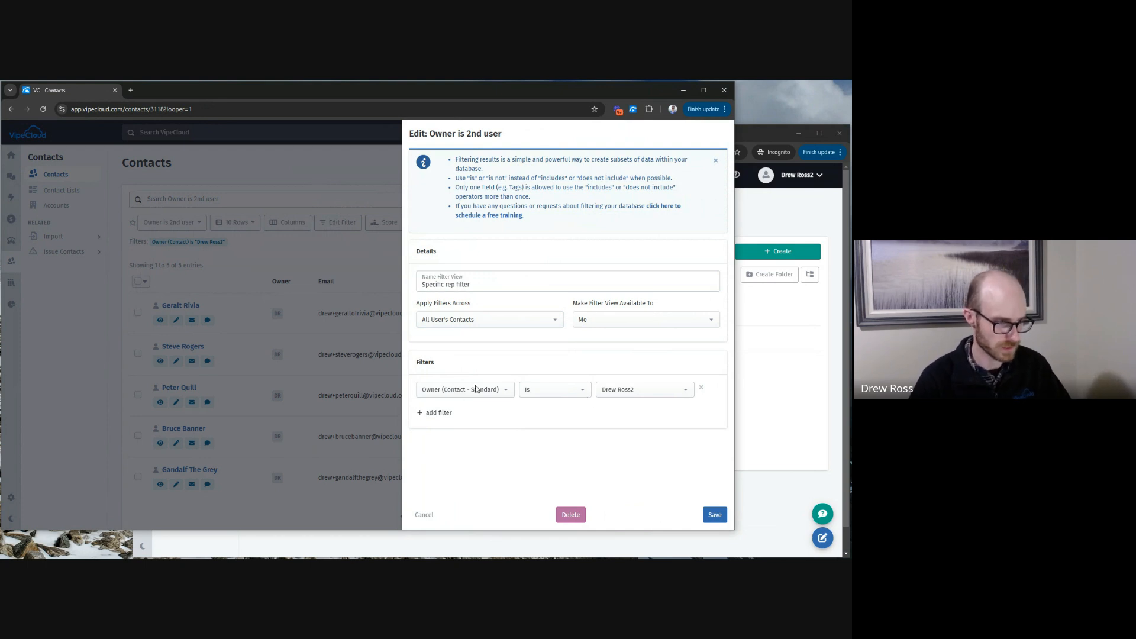
{"action": "left_click", "coordinate": [646, 390]}
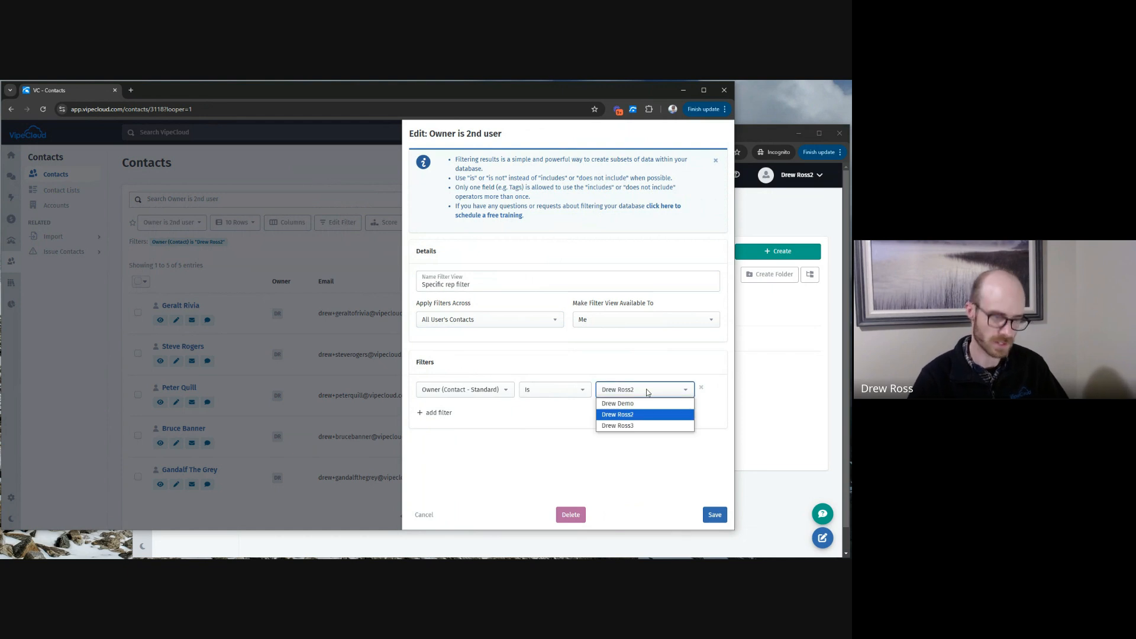
{"action": "left_click", "coordinate": [637, 426]}
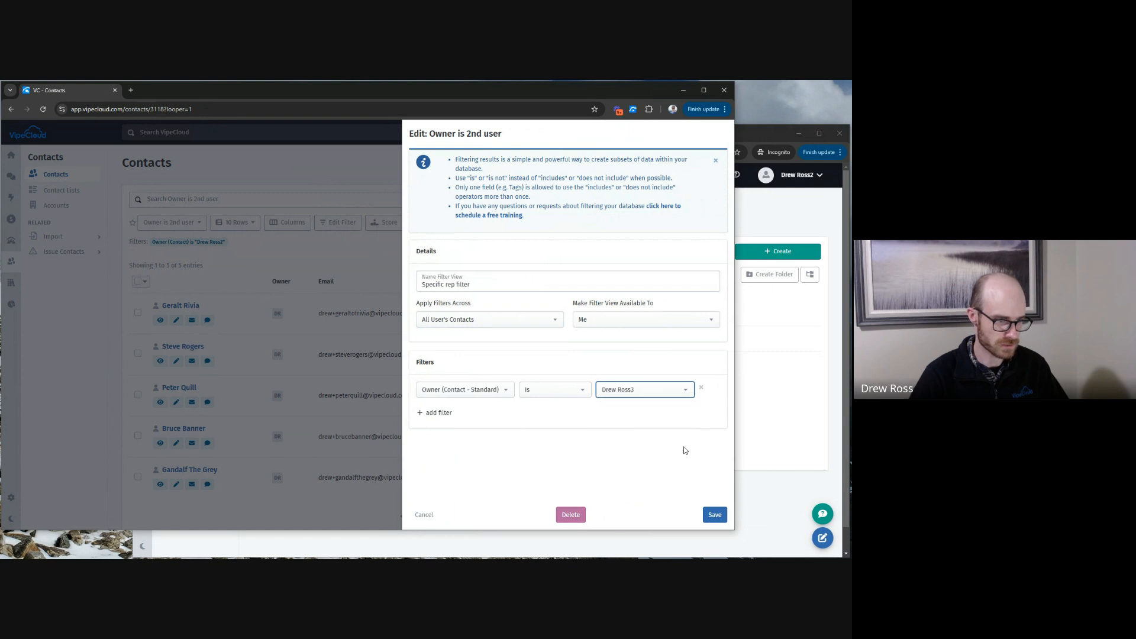
{"action": "left_click", "coordinate": [716, 517]}
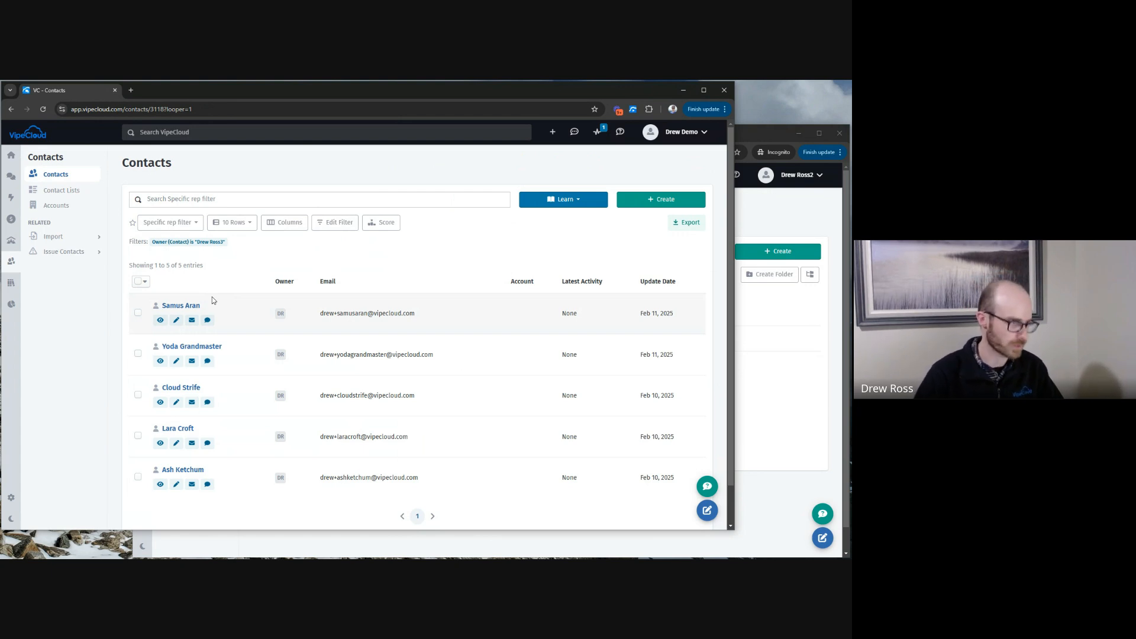
Edit the Specific rep filter so its owner condition is the second user, and save it.
{"action": "left_click", "coordinate": [336, 222]}
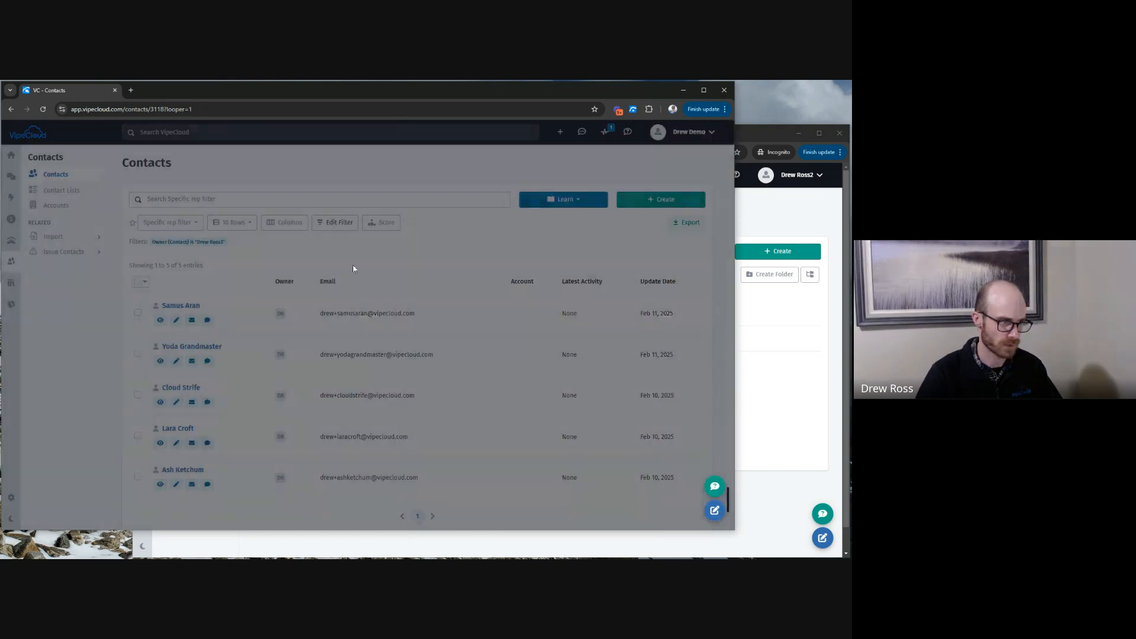
{"action": "left_click", "coordinate": [632, 388]}
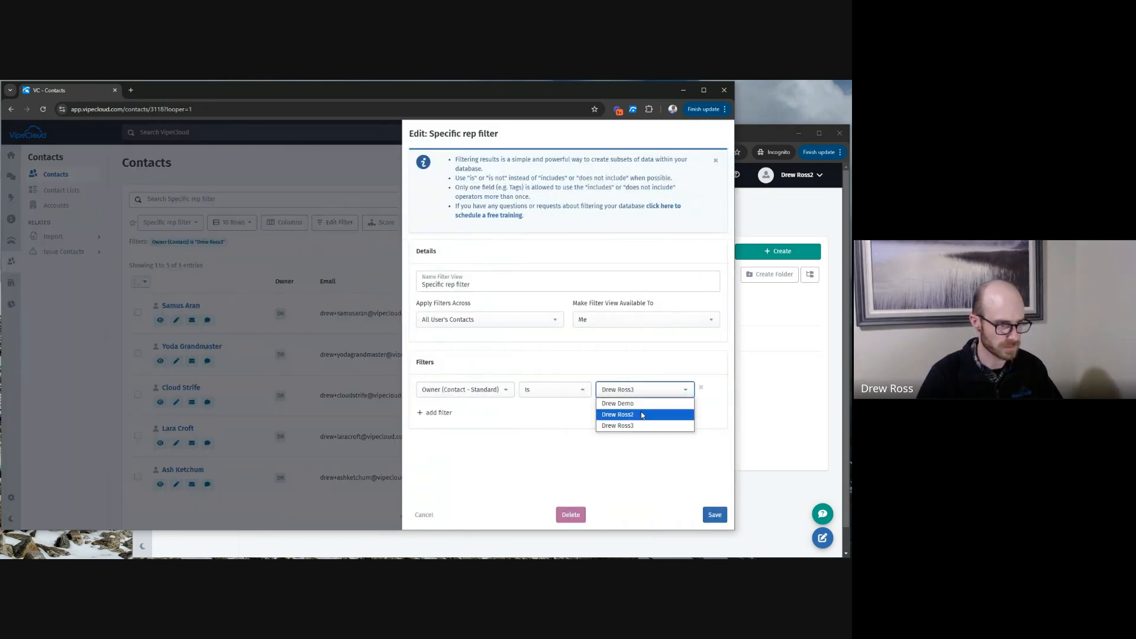
{"action": "left_click", "coordinate": [642, 414]}
{"action": "left_click", "coordinate": [717, 517]}
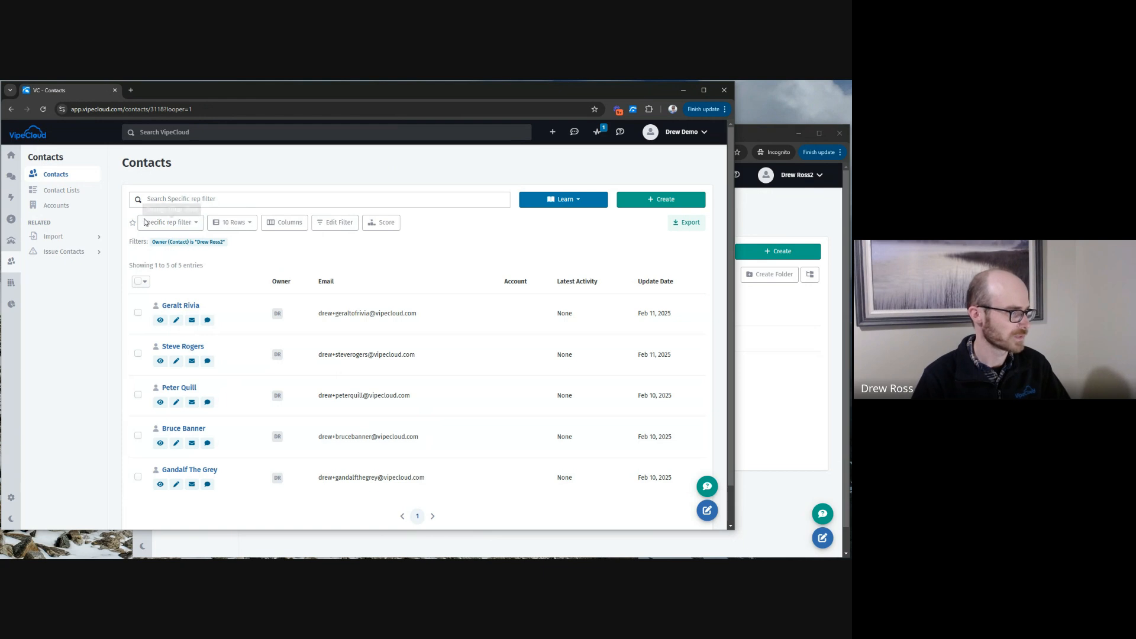
Switch the contacts to the Customers filter view and check the Contact Type field in the first contact's record.
{"action": "left_click", "coordinate": [172, 223]}
{"action": "left_click", "coordinate": [157, 332]}
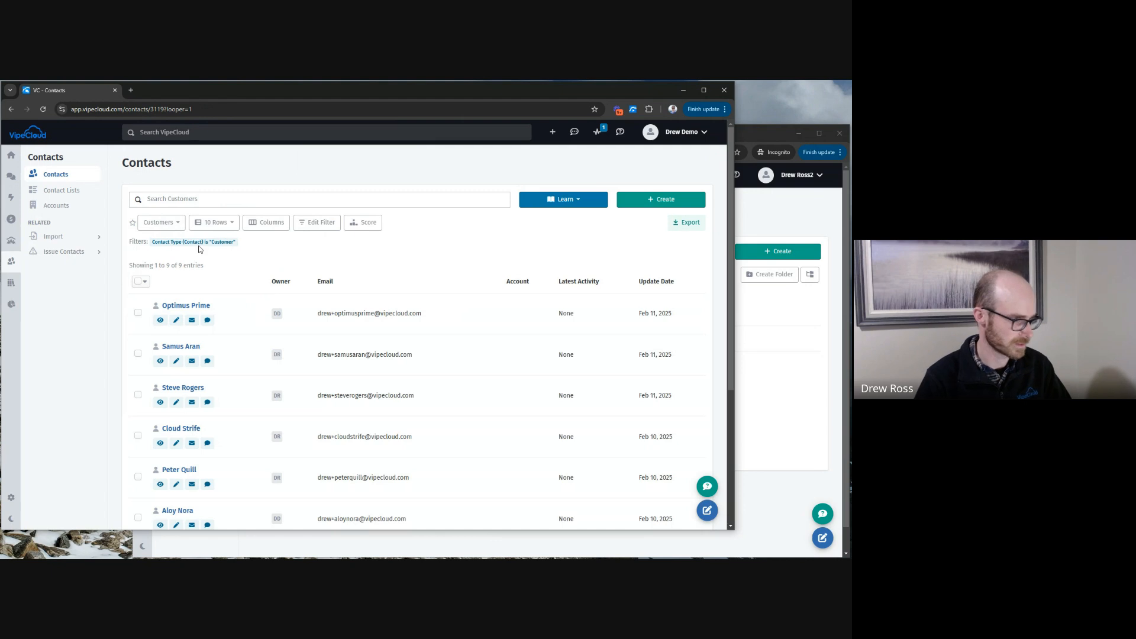
{"action": "left_click", "coordinate": [160, 320]}
{"action": "scroll", "coordinate": [556, 385], "scroll_direction": "down", "scroll_amount": 3}
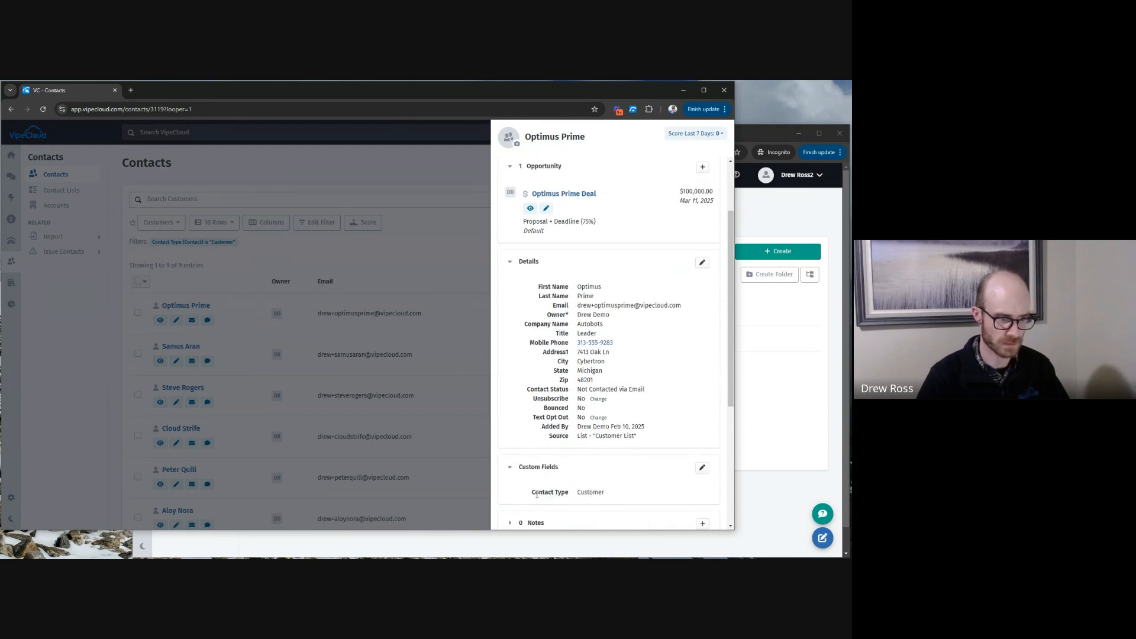
{"action": "left_click", "coordinate": [367, 279]}
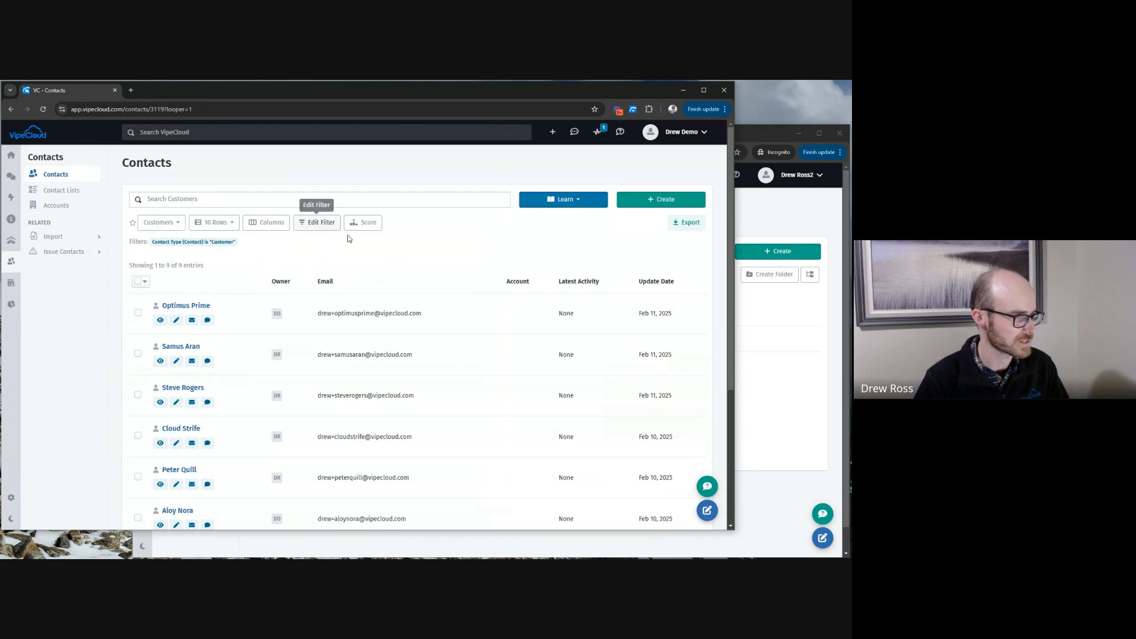
Open the Customers filter for editing and examine which contacts it applies across and which users it is available to.
{"action": "left_click", "coordinate": [321, 224]}
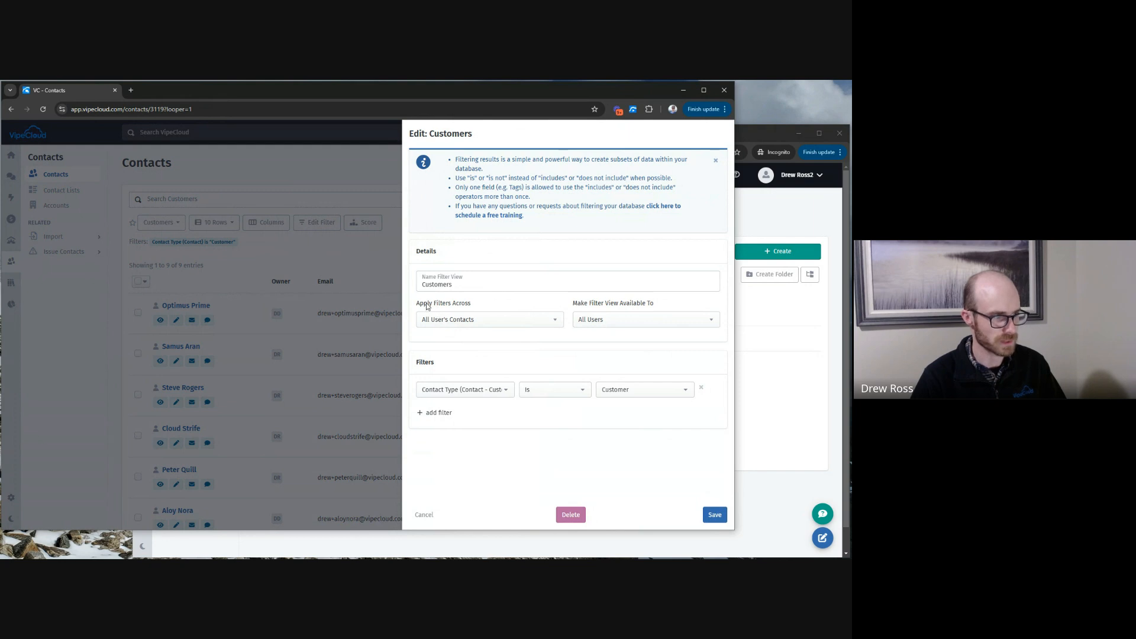
{"action": "left_click_drag", "start_coordinate": [424, 304], "coordinate": [503, 302]}
{"action": "left_click_drag", "start_coordinate": [429, 304], "coordinate": [474, 305]}
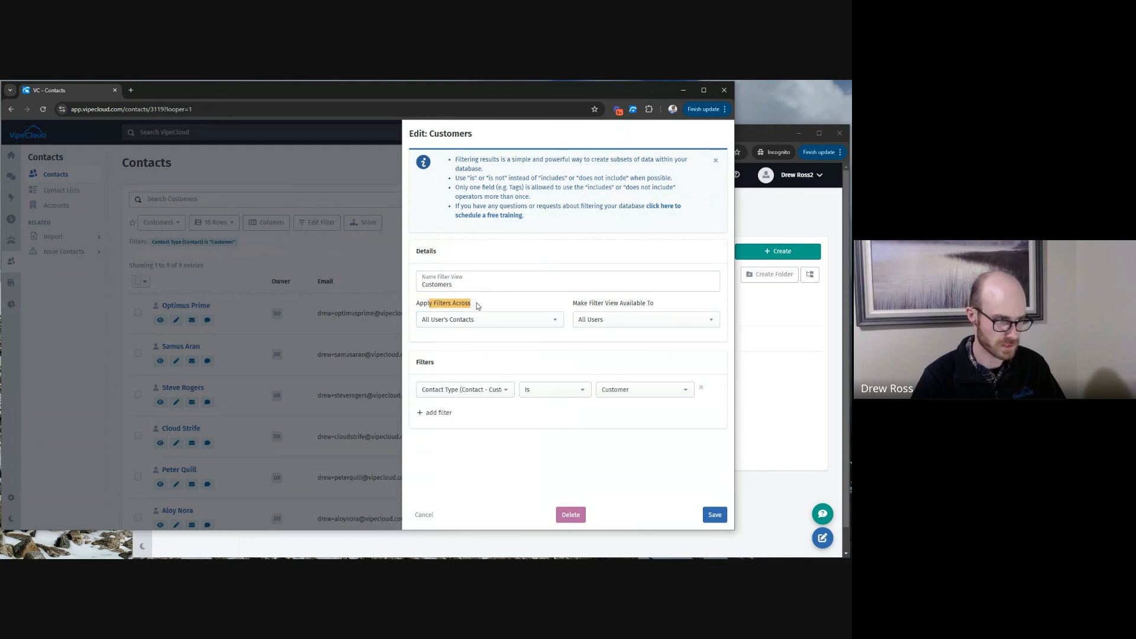
{"action": "left_click", "coordinate": [467, 320]}
{"action": "left_click", "coordinate": [472, 322]}
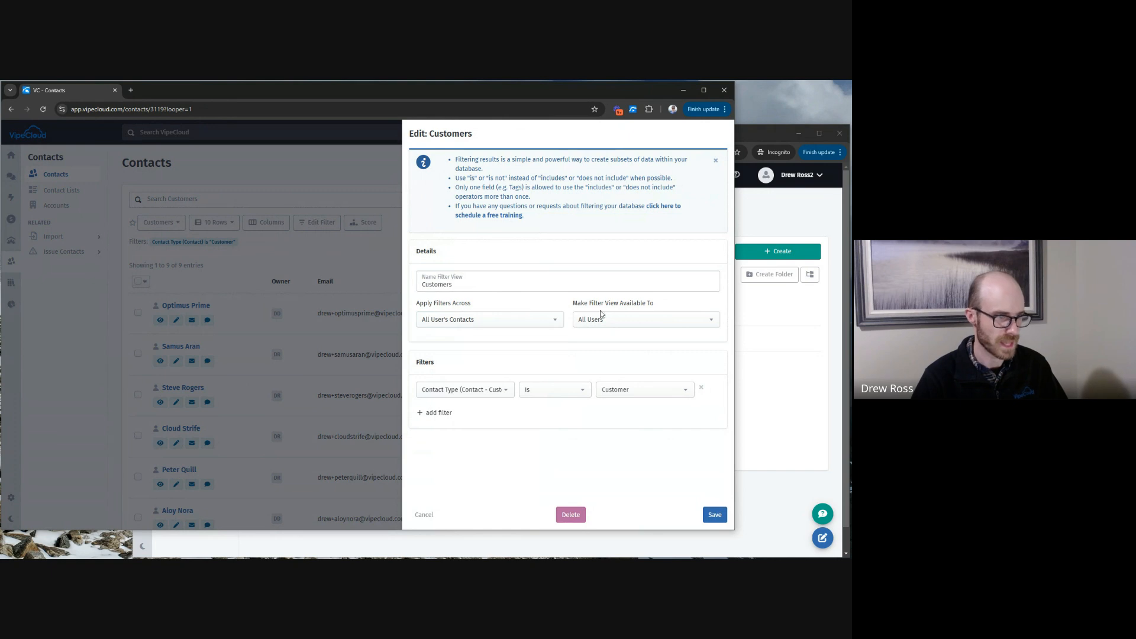
{"action": "left_click_drag", "start_coordinate": [574, 308], "coordinate": [660, 310]}
{"action": "left_click", "coordinate": [666, 311]}
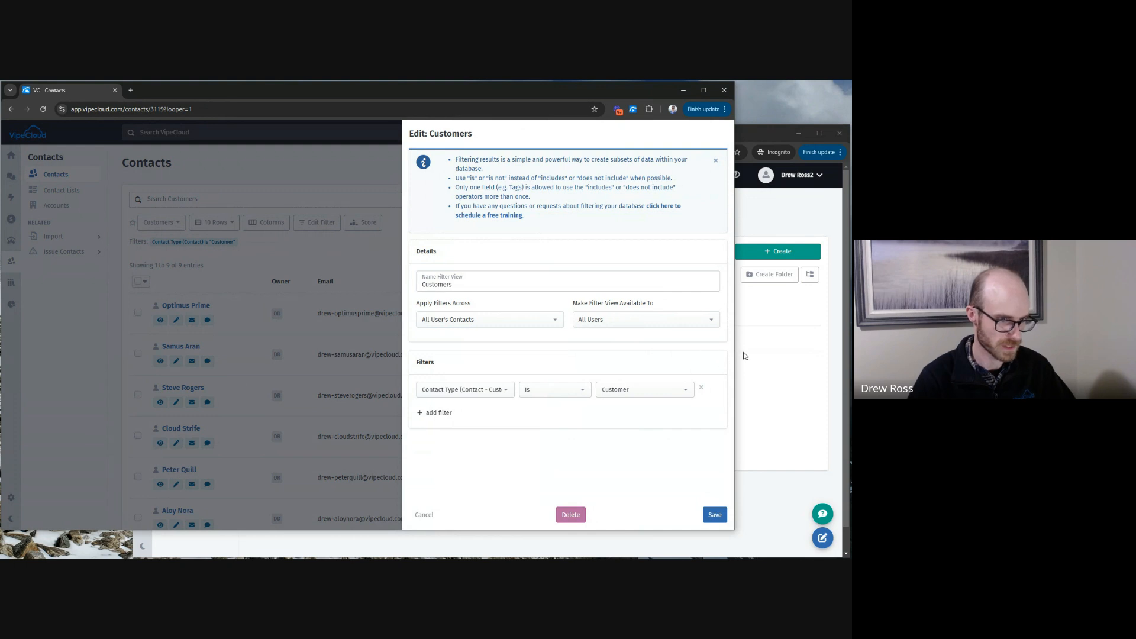
View the second user's contacts through the shared Customers filter, and cancel the filter edit back in the first user's window.
{"action": "left_click", "coordinate": [785, 312]}
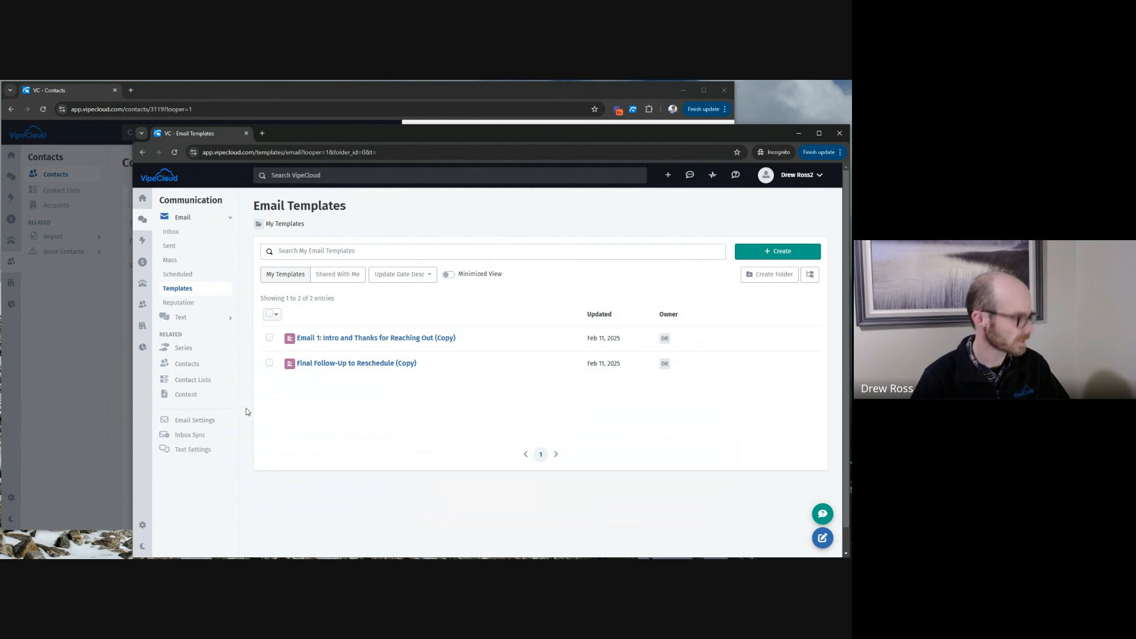
{"action": "left_click", "coordinate": [186, 363]}
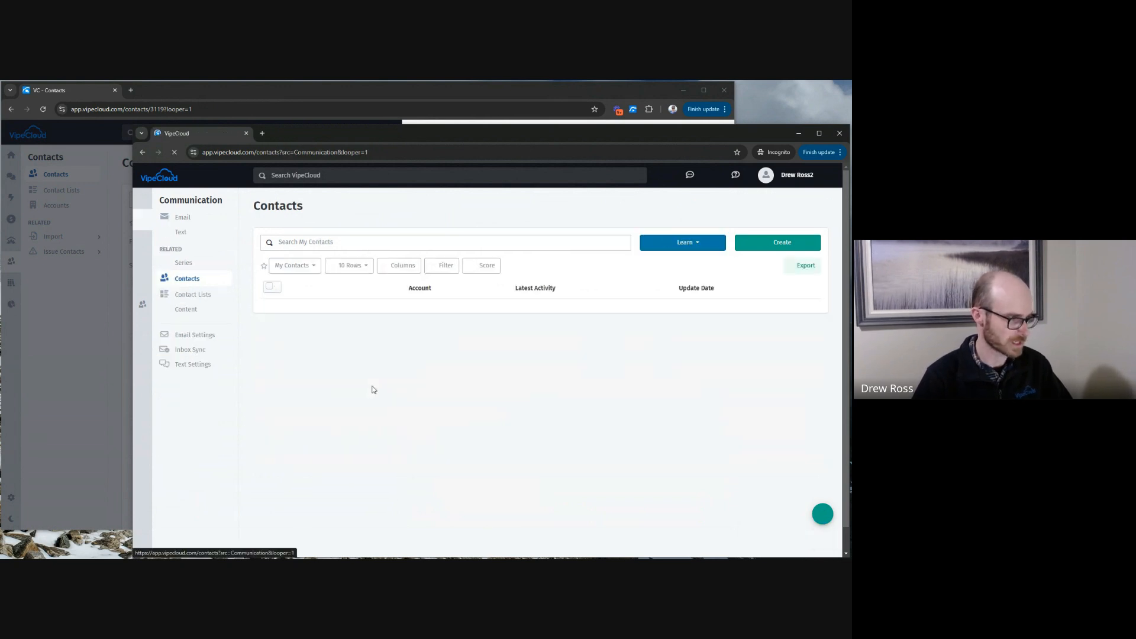
{"action": "left_click", "coordinate": [301, 265]}
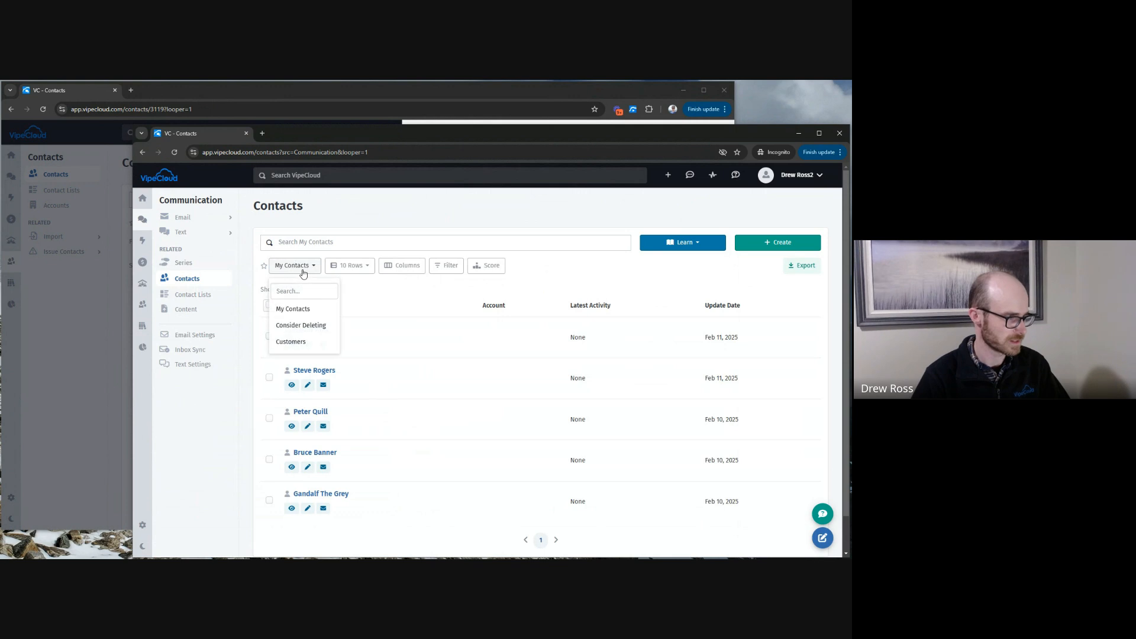
{"action": "left_click", "coordinate": [294, 343]}
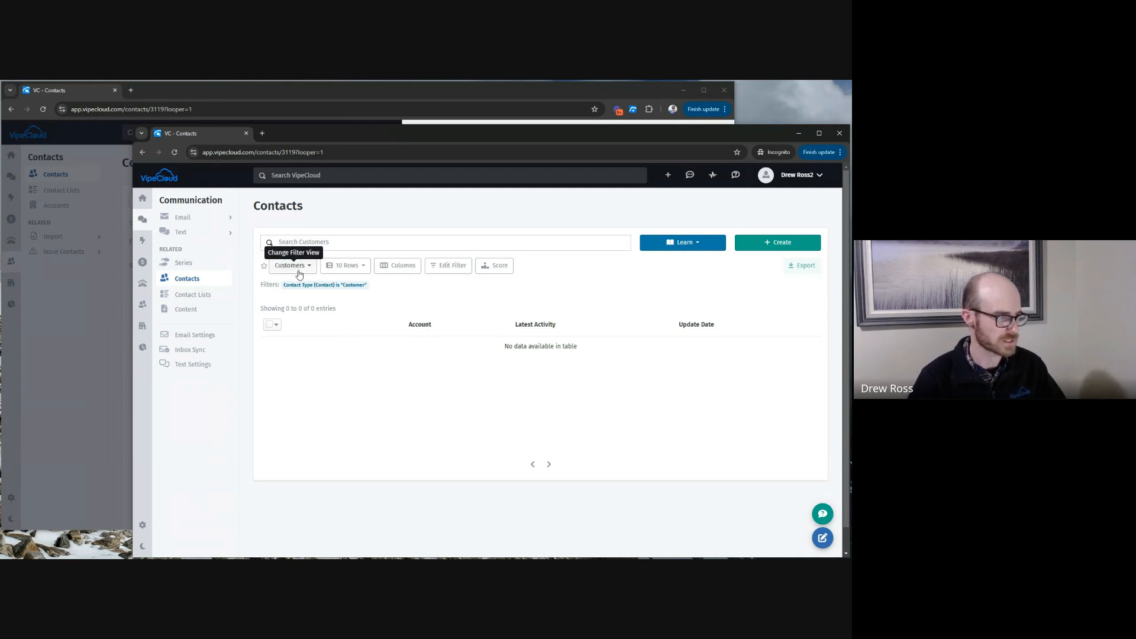
{"action": "left_click", "coordinate": [294, 265]}
{"action": "left_click", "coordinate": [323, 342]}
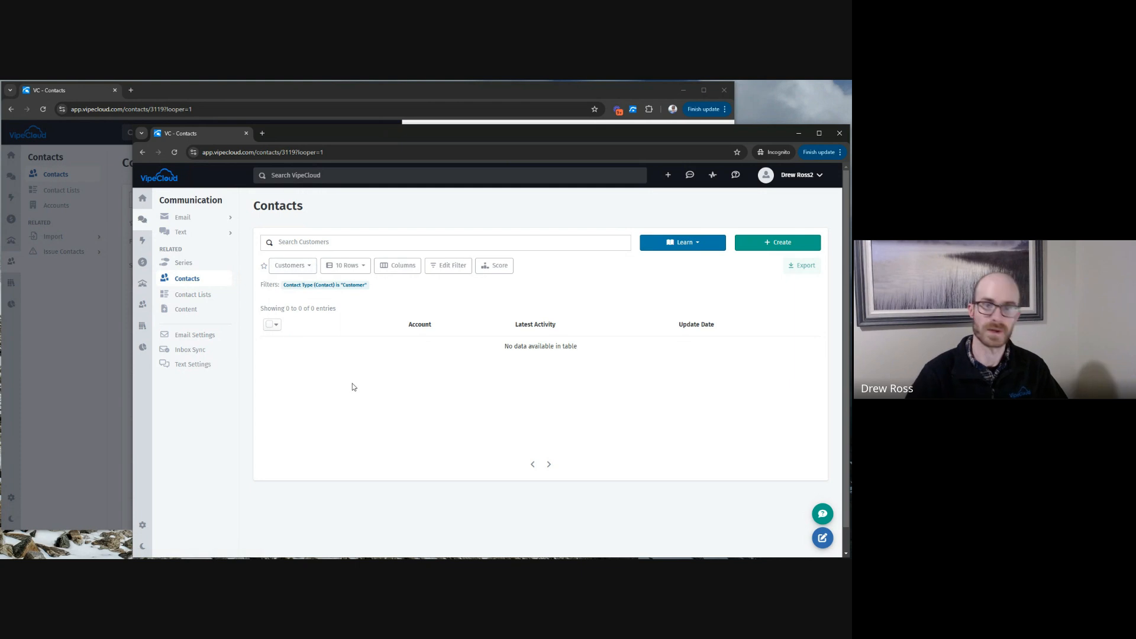
{"action": "left_click", "coordinate": [280, 90]}
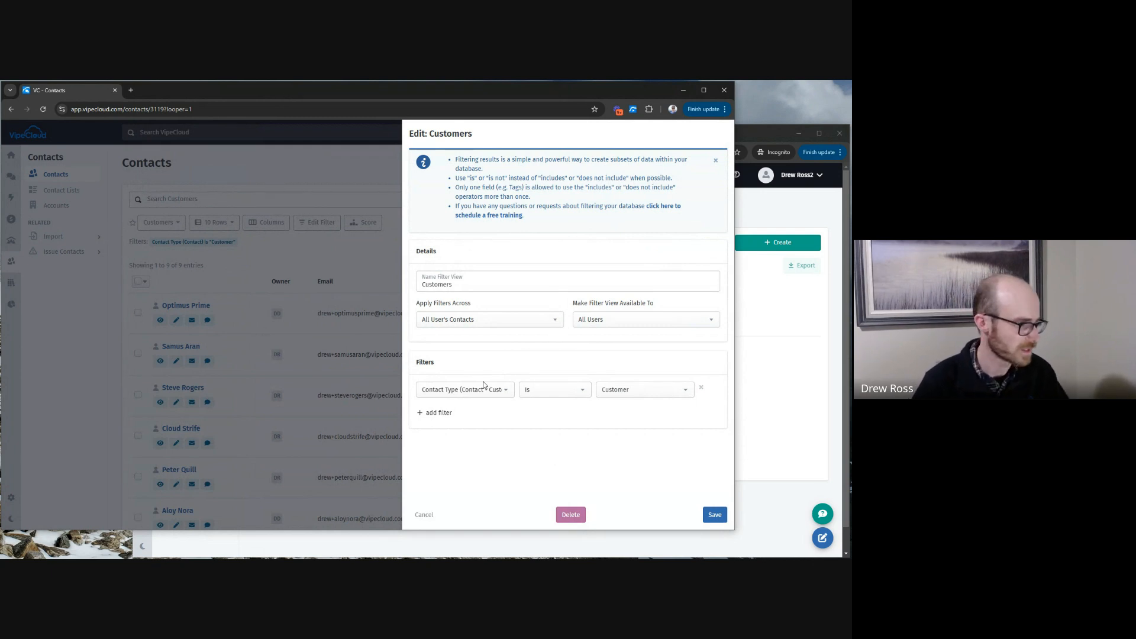
{"action": "left_click", "coordinate": [431, 514]}
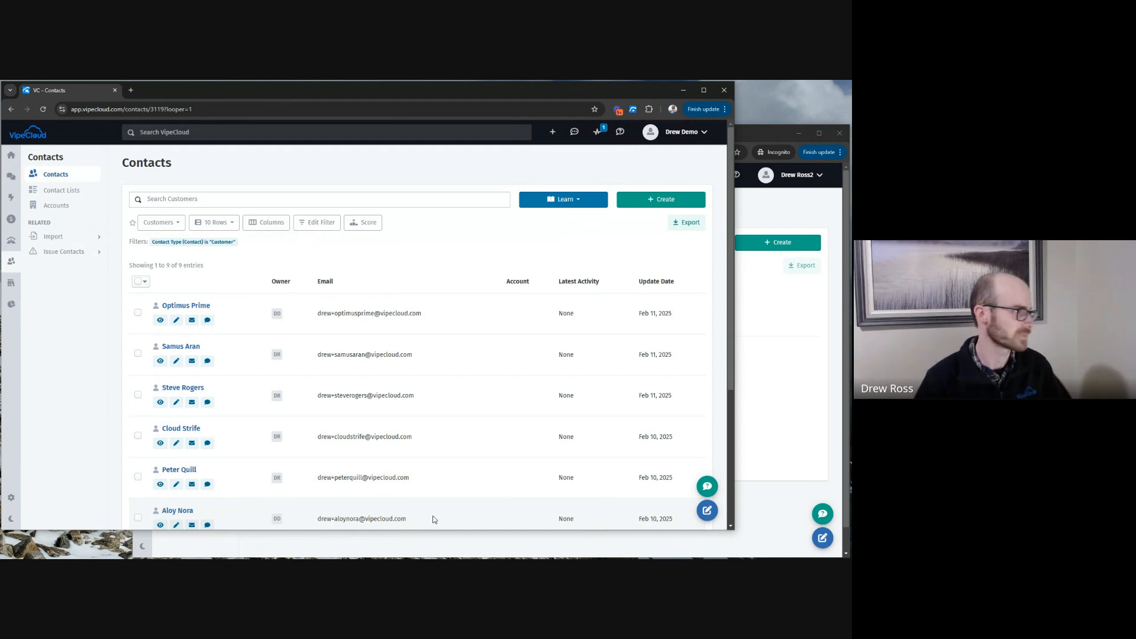
Open the CRM task list and view My Open Tasks followed by All Open Tasks.
{"action": "left_click", "coordinate": [10, 223]}
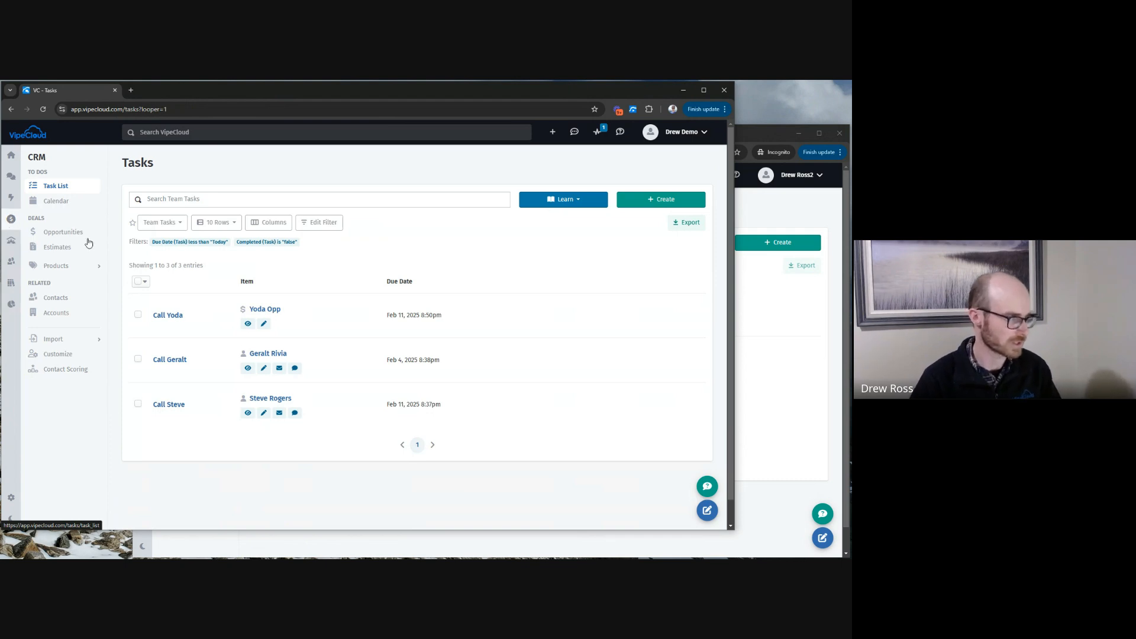
{"action": "left_click", "coordinate": [160, 223]}
{"action": "left_click", "coordinate": [165, 266]}
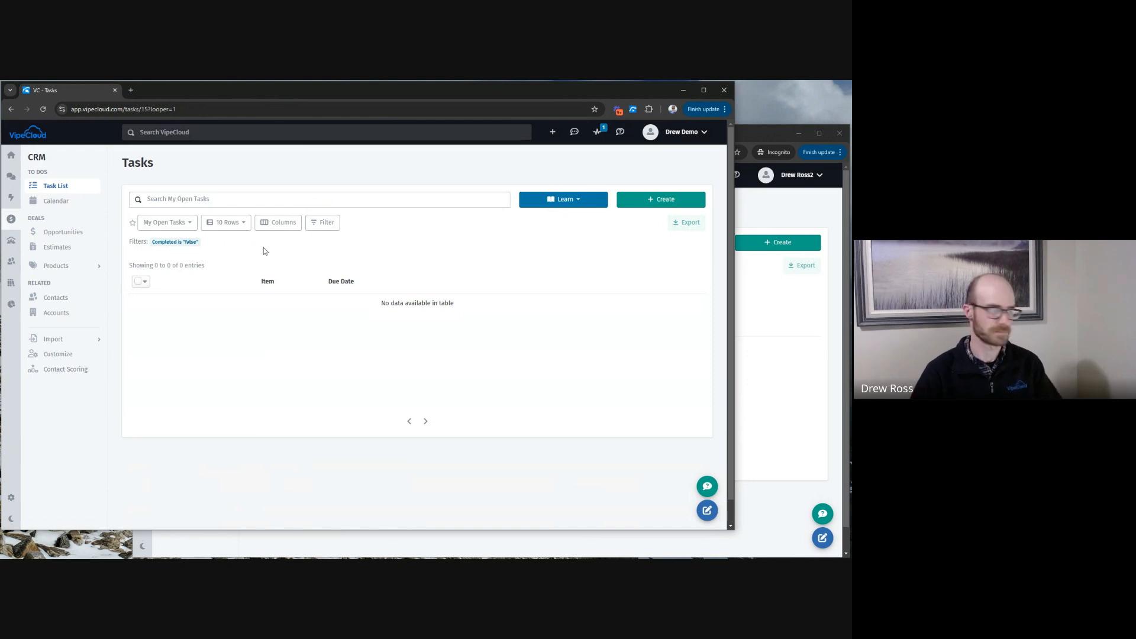
{"action": "left_click", "coordinate": [163, 223]}
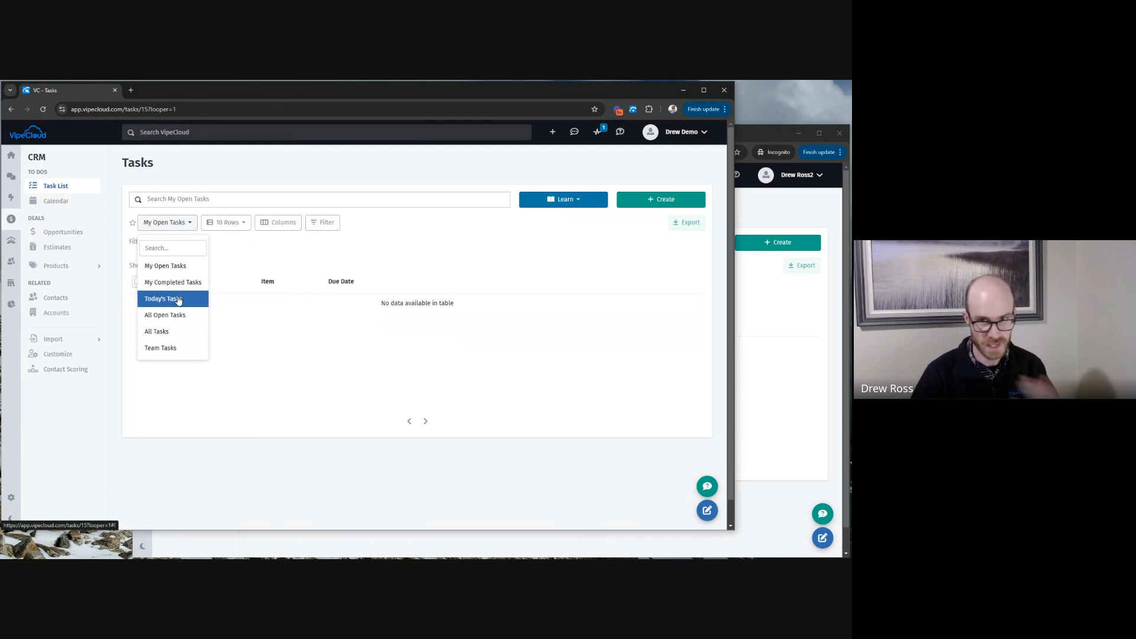
{"action": "left_click", "coordinate": [159, 322]}
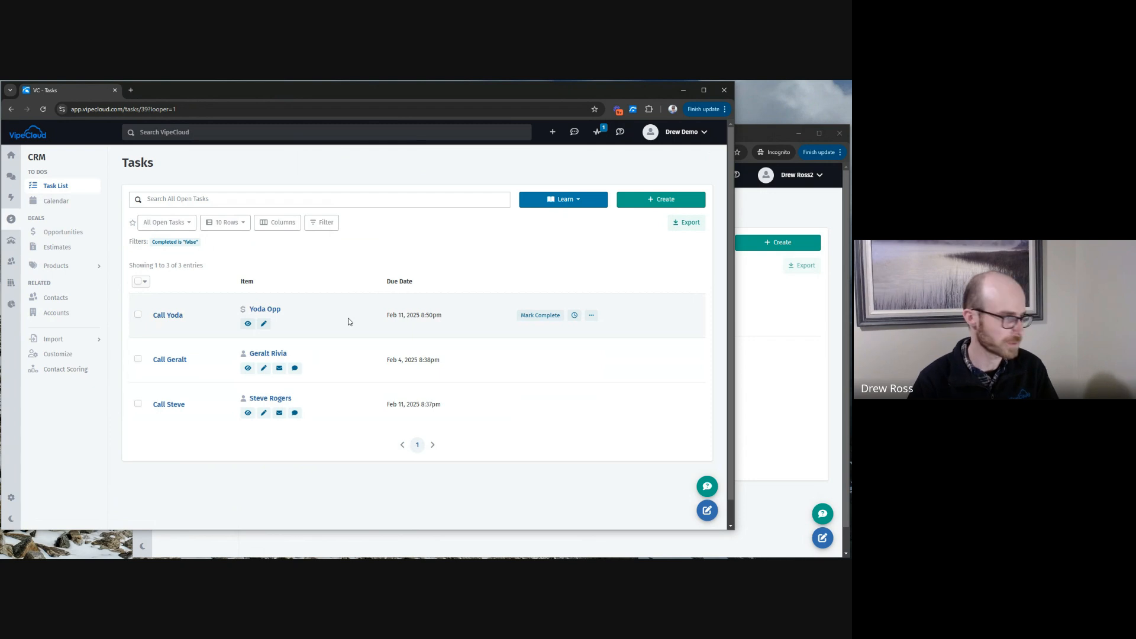
Switch to the Team Tasks view, examine which users and task conditions its filter covers, and cancel the filter edit.
{"action": "left_click", "coordinate": [171, 223]}
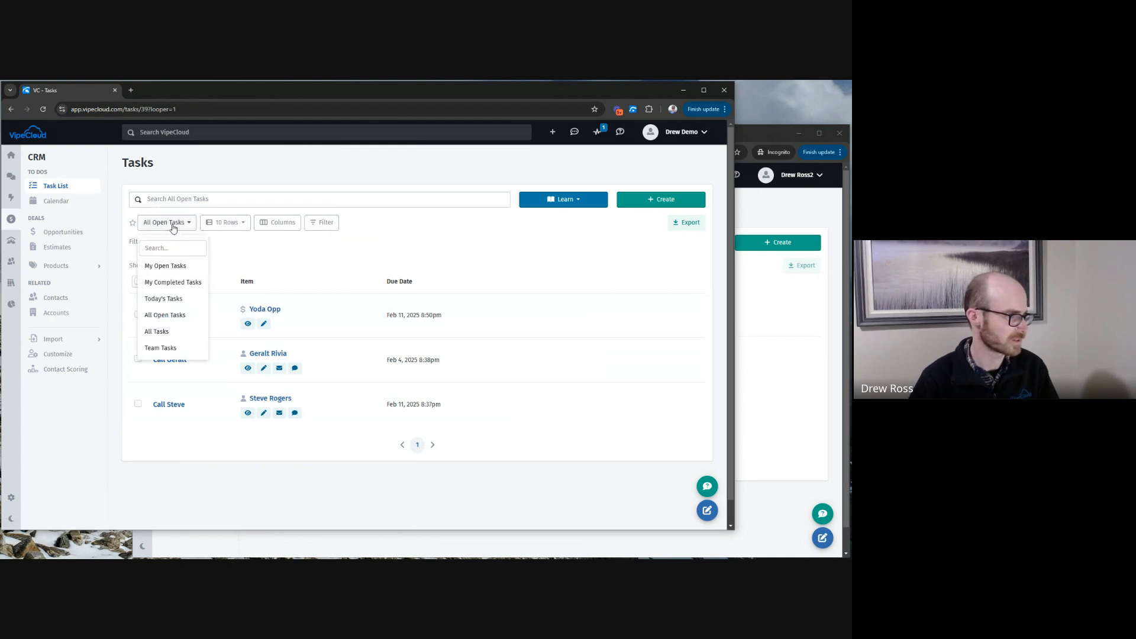
{"action": "left_click", "coordinate": [177, 349]}
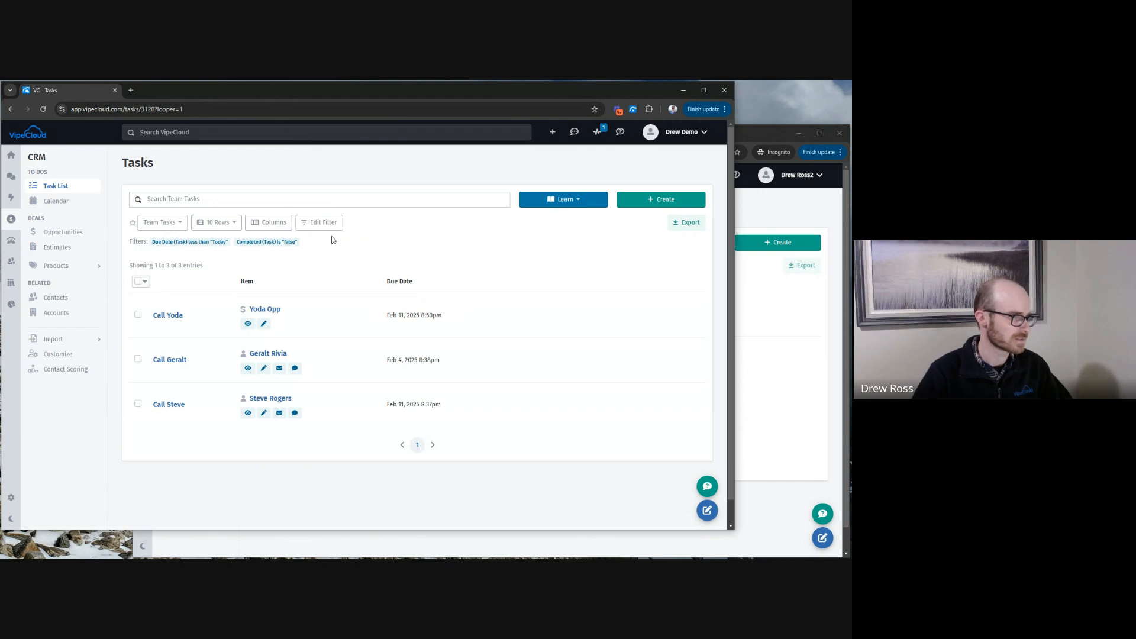
{"action": "left_click", "coordinate": [320, 222]}
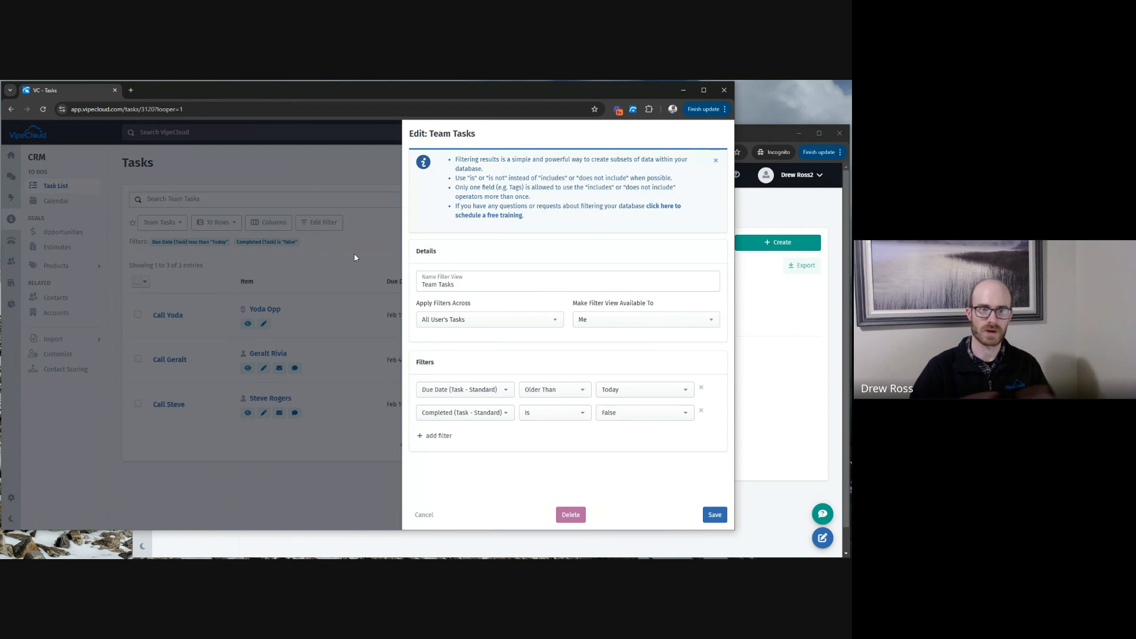
{"action": "left_click", "coordinate": [422, 516]}
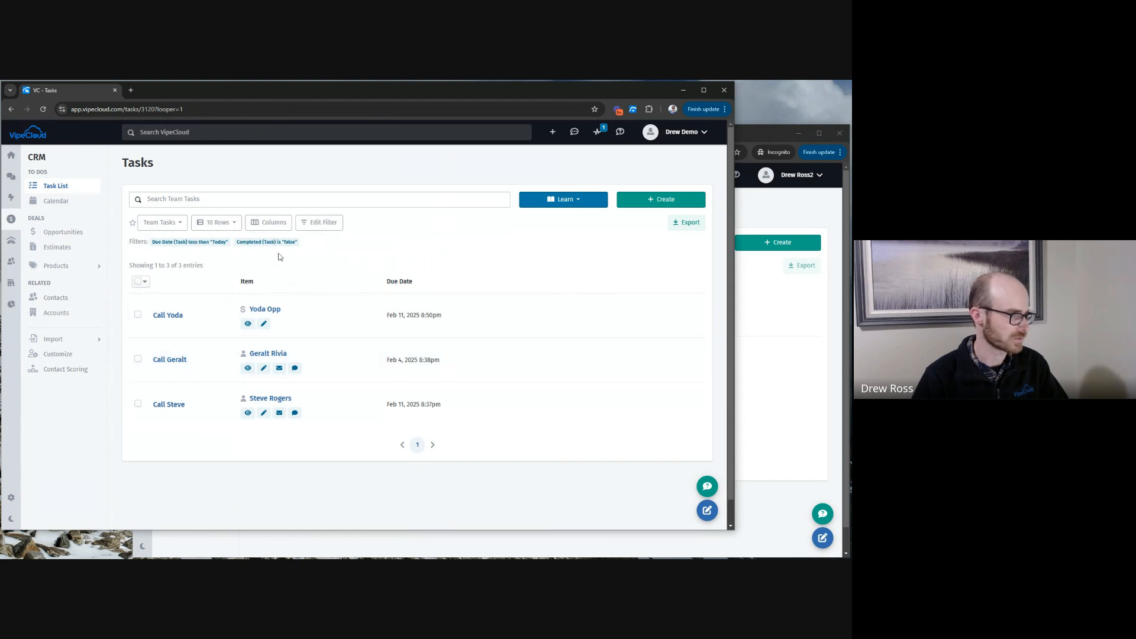
Add the standard Owner (Task) field as a column in the Team Tasks list.
{"action": "left_click", "coordinate": [272, 224]}
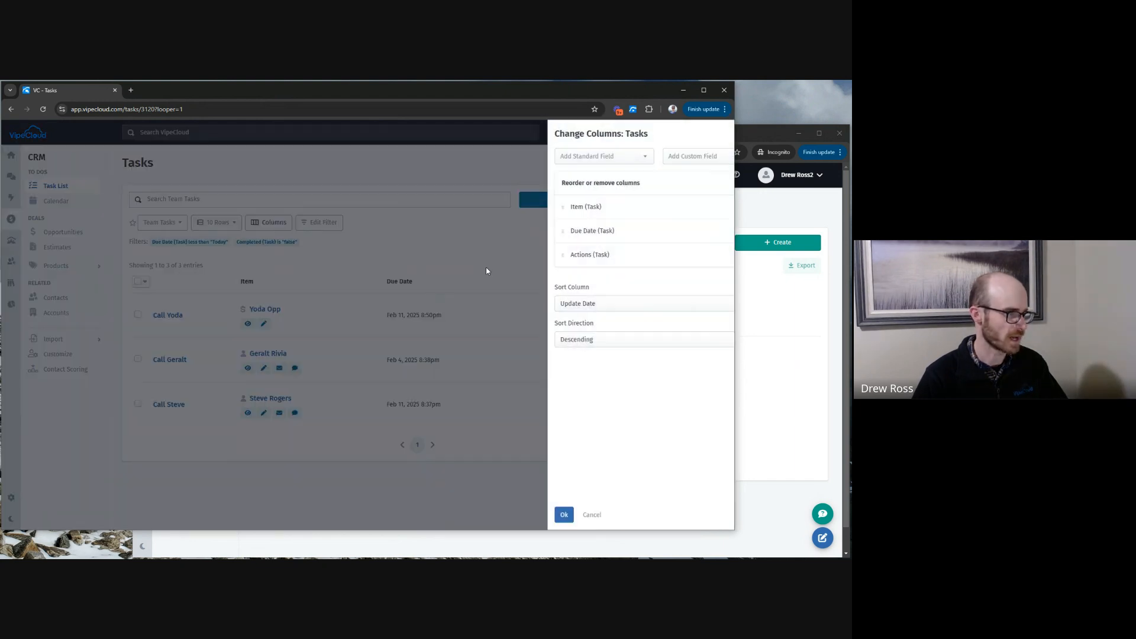
{"action": "left_click", "coordinate": [574, 161]}
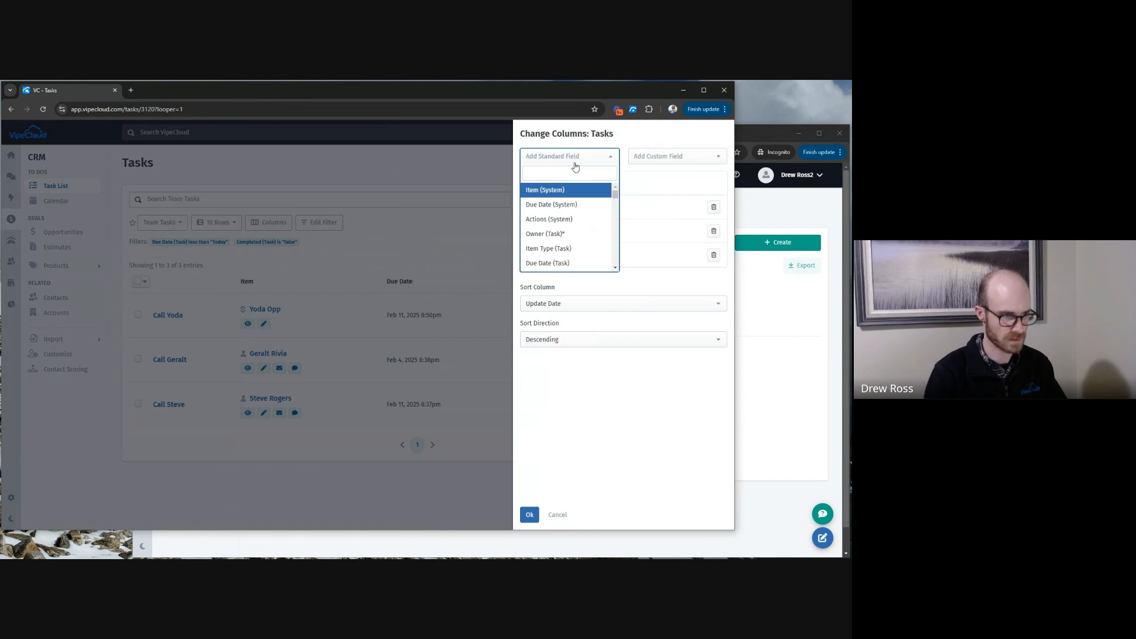
{"action": "type", "text": "own"}
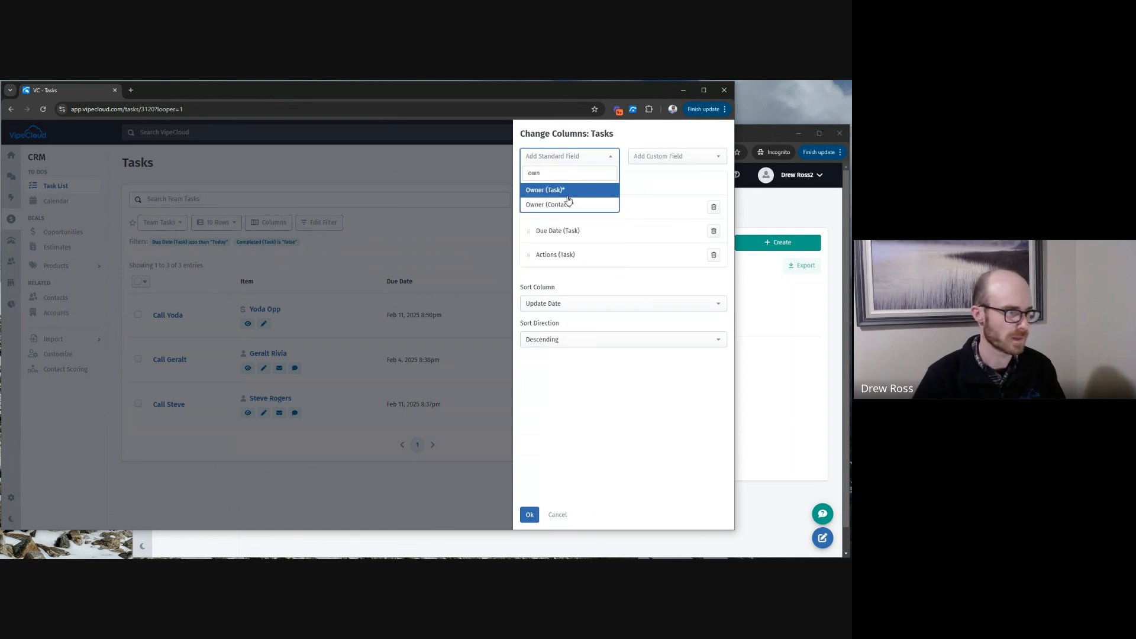
{"action": "left_click", "coordinate": [541, 190]}
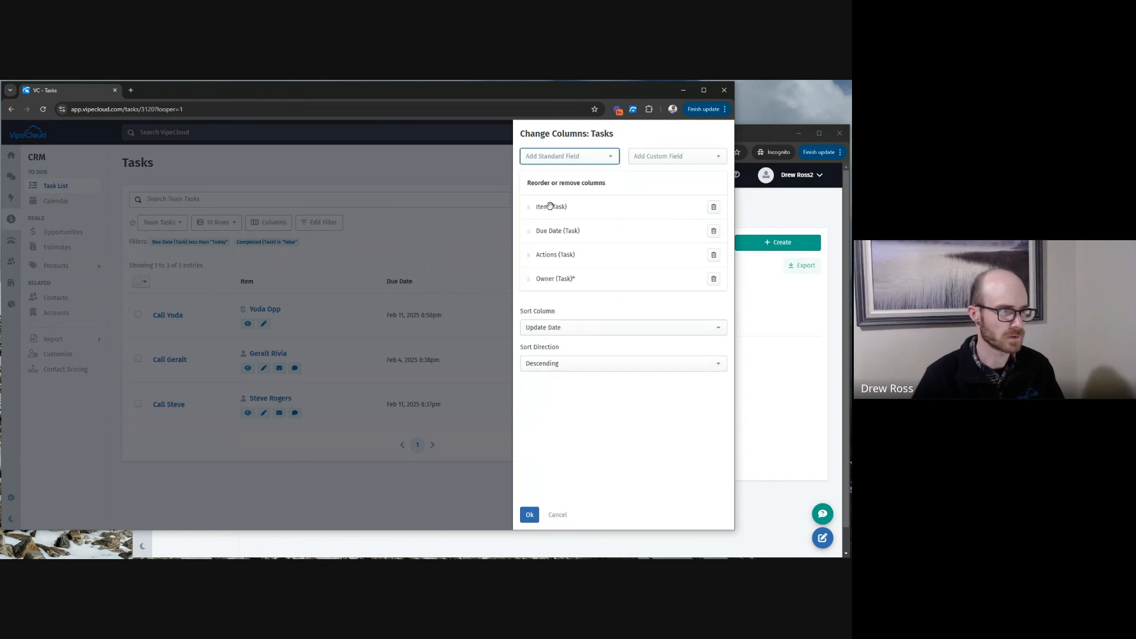
{"action": "left_click", "coordinate": [529, 514]}
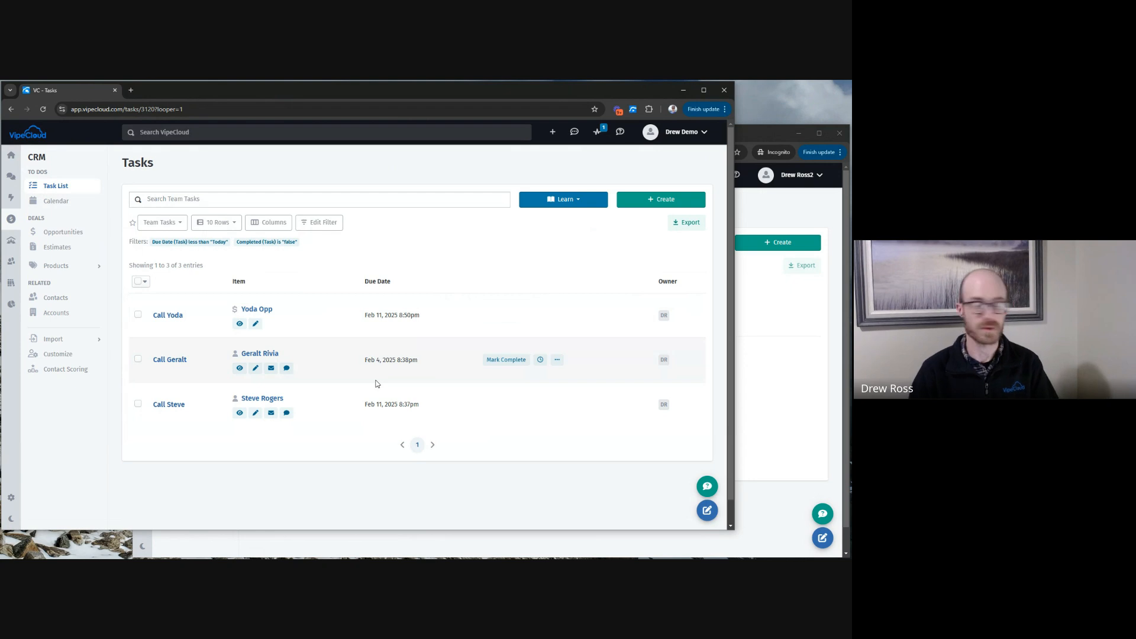
Preview the contact record linked to the task due Feb 4, 2025, and close the preview.
{"action": "left_click", "coordinate": [368, 359]}
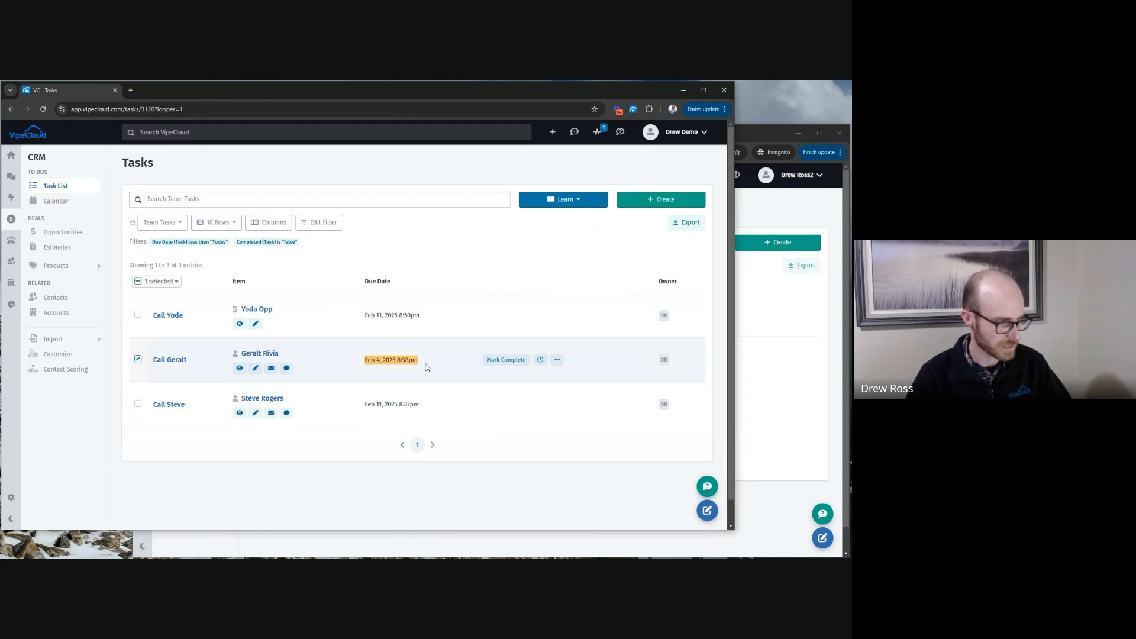
{"action": "left_click", "coordinate": [239, 368]}
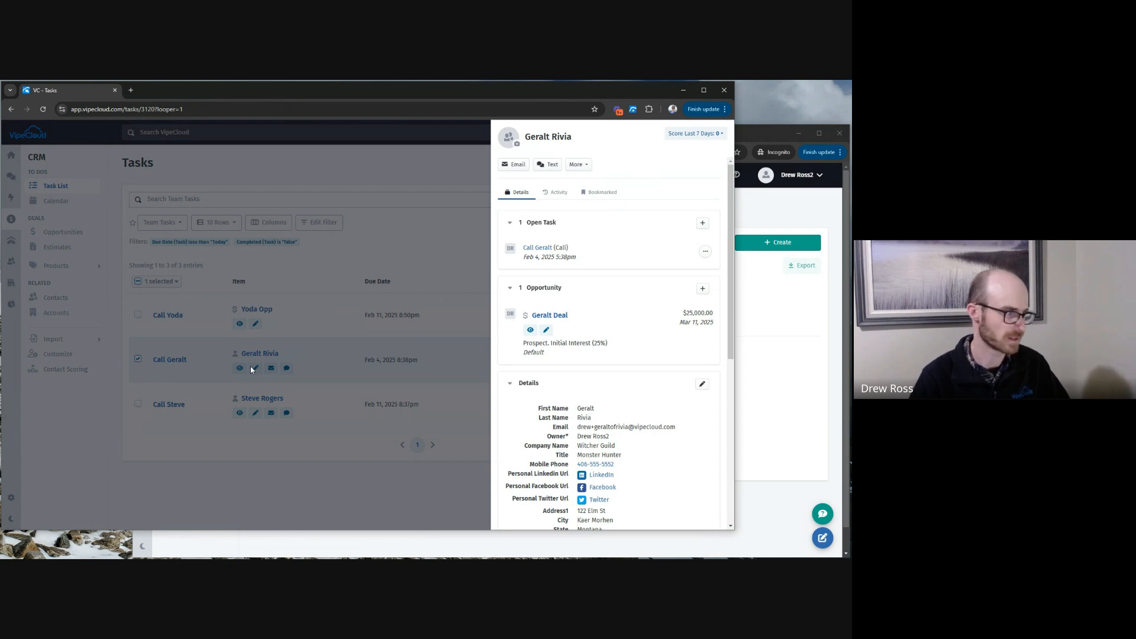
{"action": "left_click", "coordinate": [246, 456]}
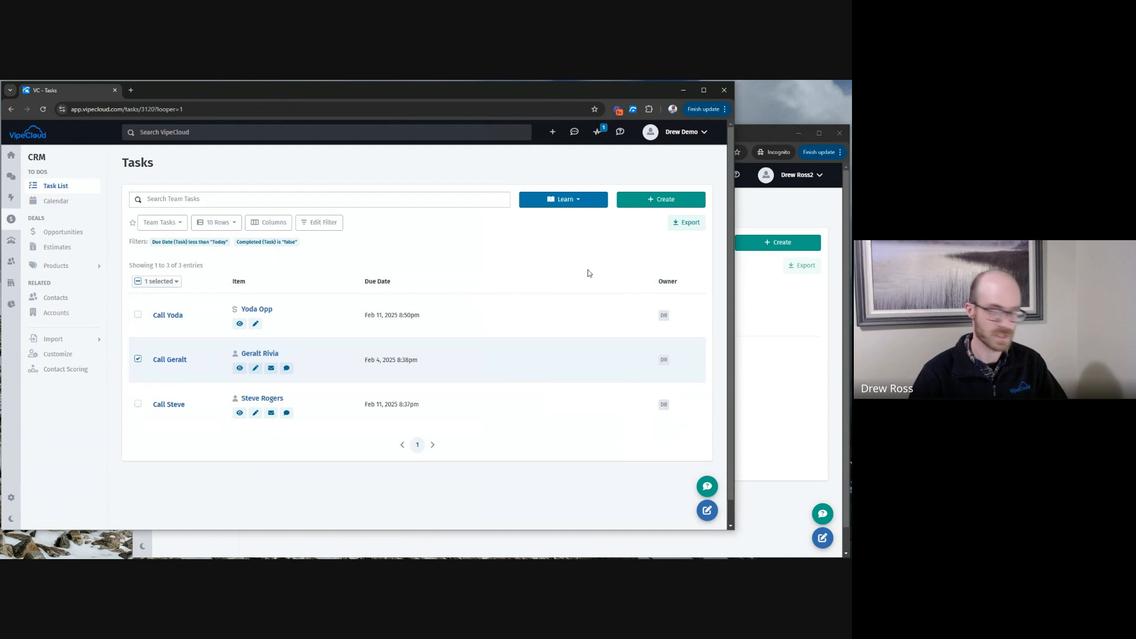
Draft a new call task owned by the second user, check the option for a completion email, and cancel the task.
{"action": "left_click", "coordinate": [639, 200]}
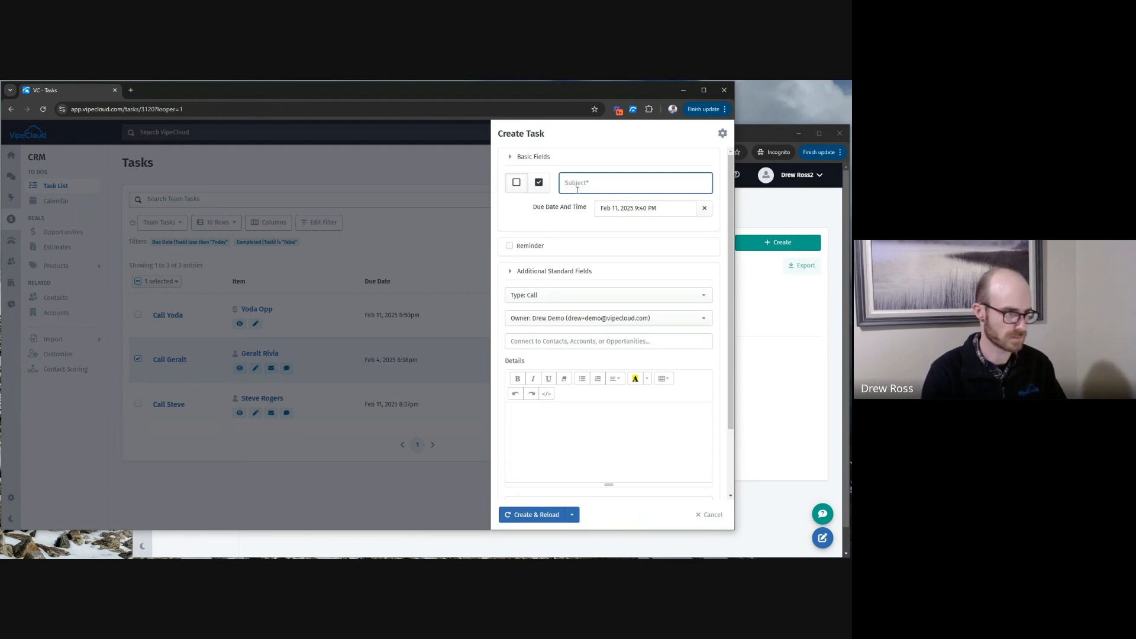
{"action": "type", "text": "Call steve"}
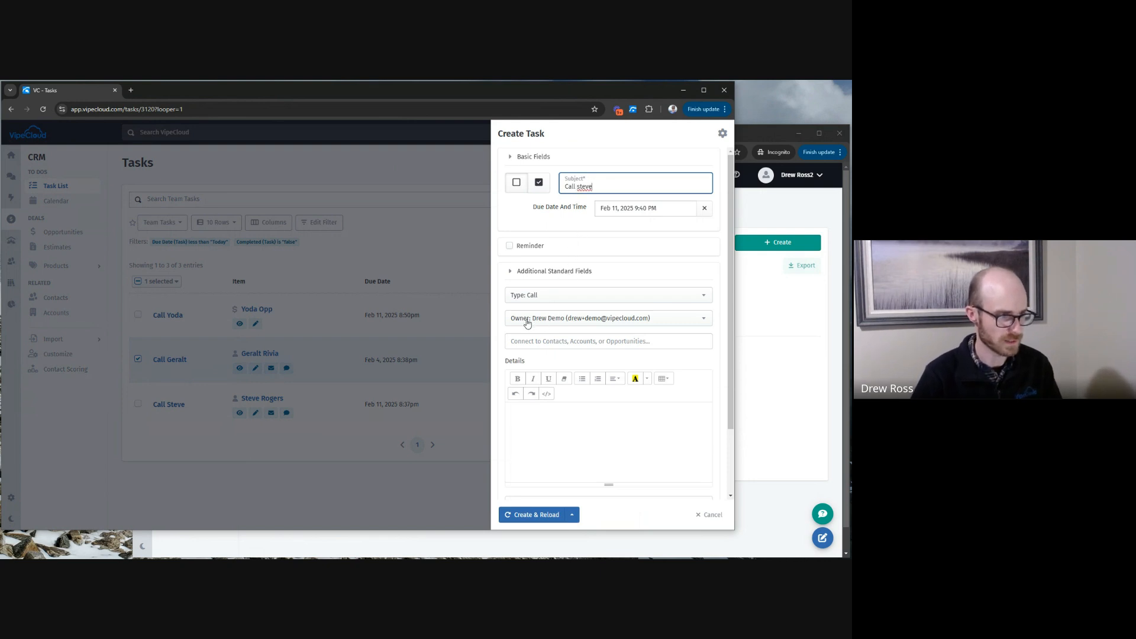
{"action": "left_click", "coordinate": [548, 321]}
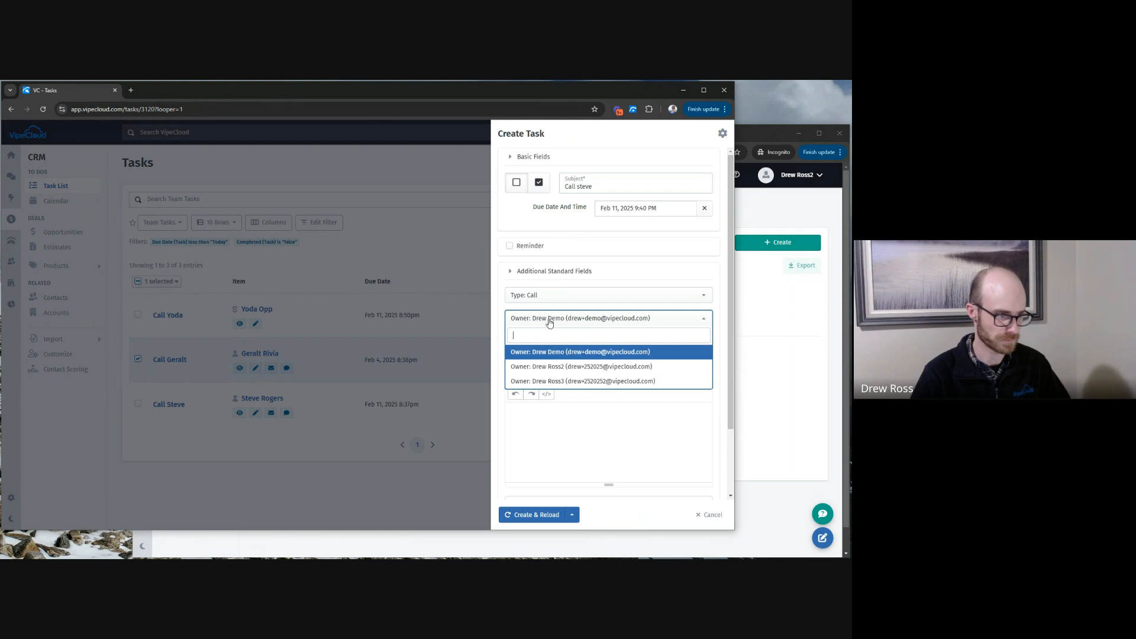
{"action": "left_click", "coordinate": [548, 366]}
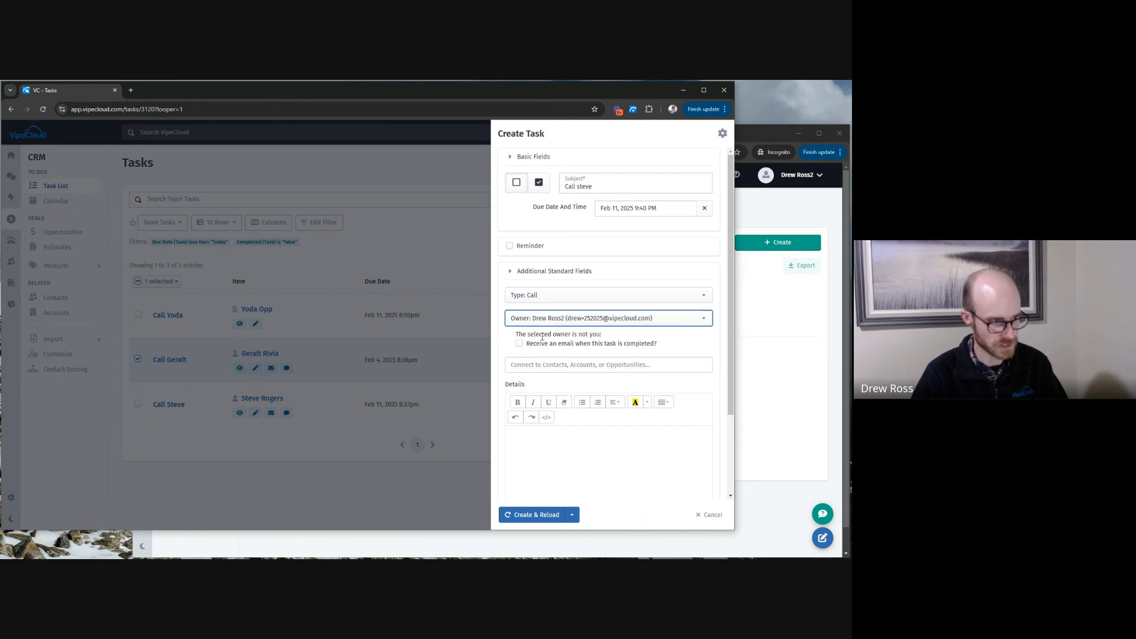
{"action": "left_click_drag", "start_coordinate": [519, 335], "coordinate": [609, 337]}
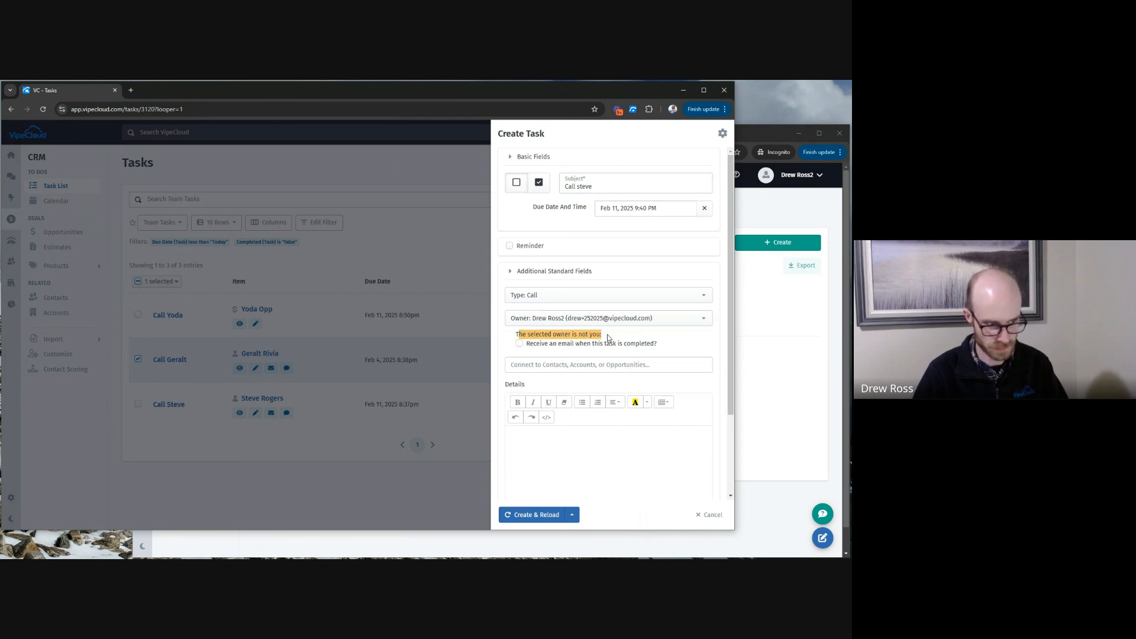
{"action": "left_click", "coordinate": [610, 337]}
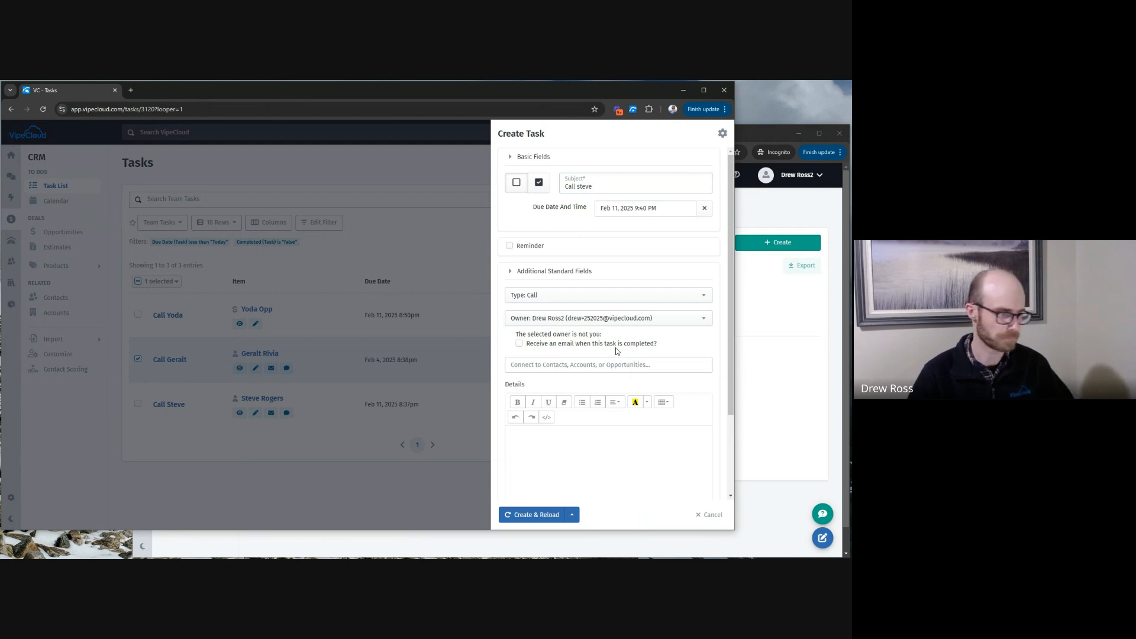
{"action": "left_click", "coordinate": [709, 515]}
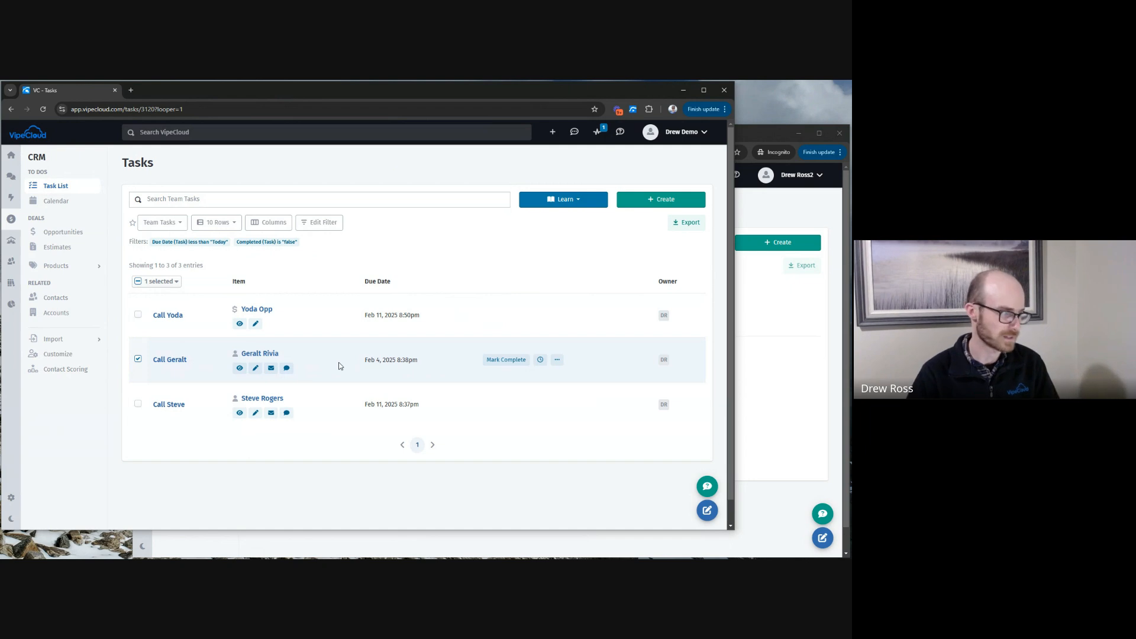
Reassign the call task due Feb 4, 2025 to the third user and save the task.
{"action": "left_click", "coordinate": [168, 362]}
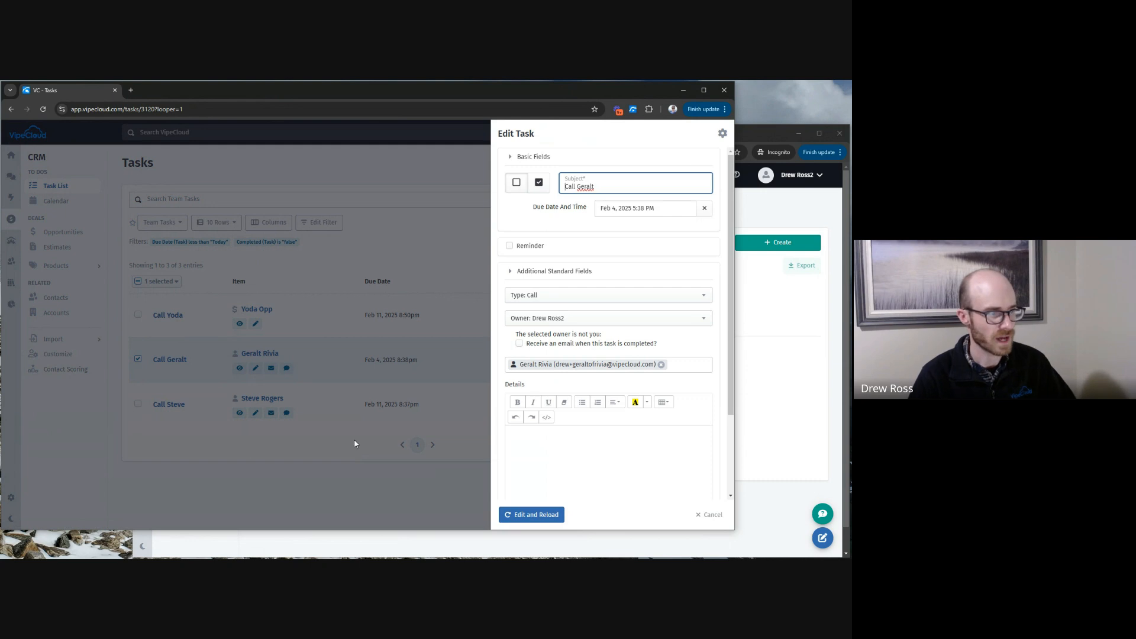
{"action": "left_click", "coordinate": [530, 320]}
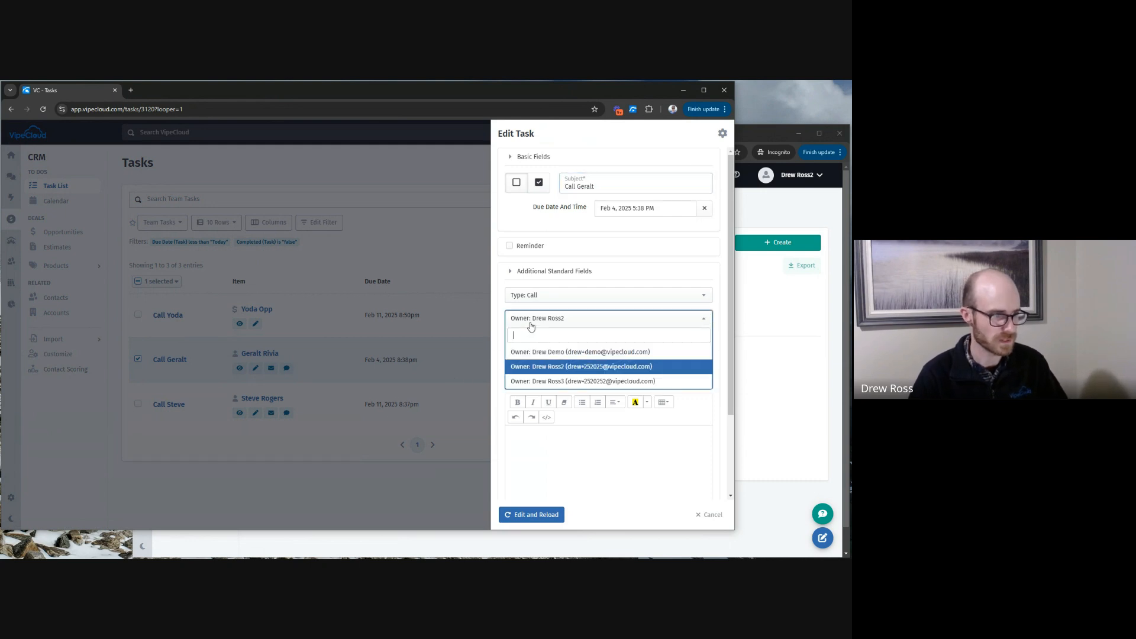
{"action": "left_click", "coordinate": [577, 382]}
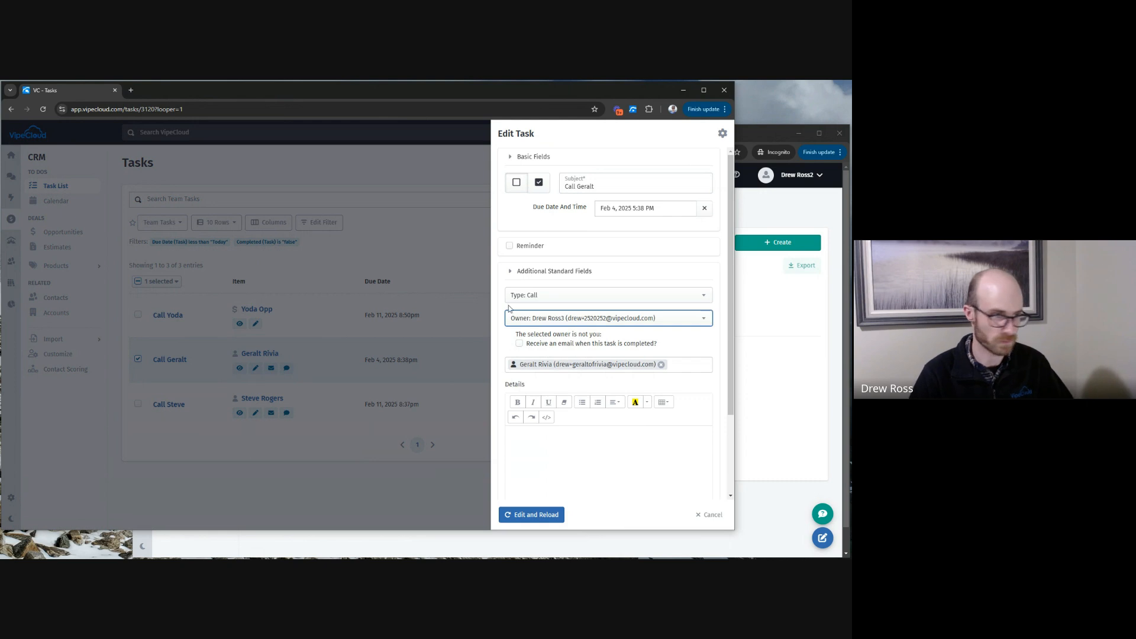
{"action": "left_click", "coordinate": [530, 513]}
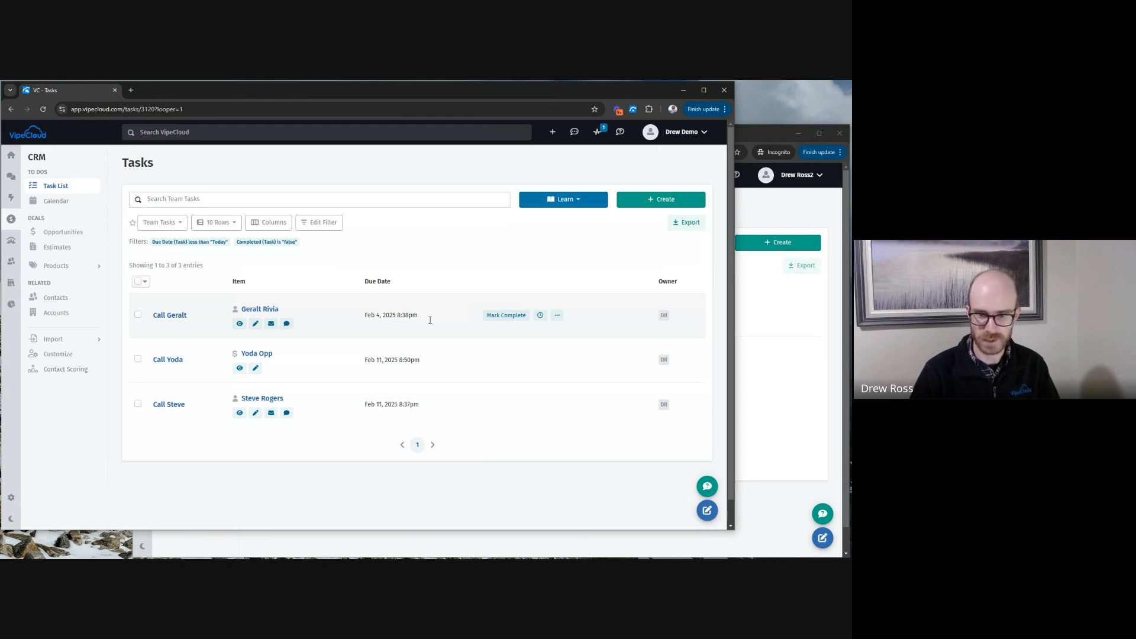
{"action": "mouse_move", "coordinate": [512, 363]}
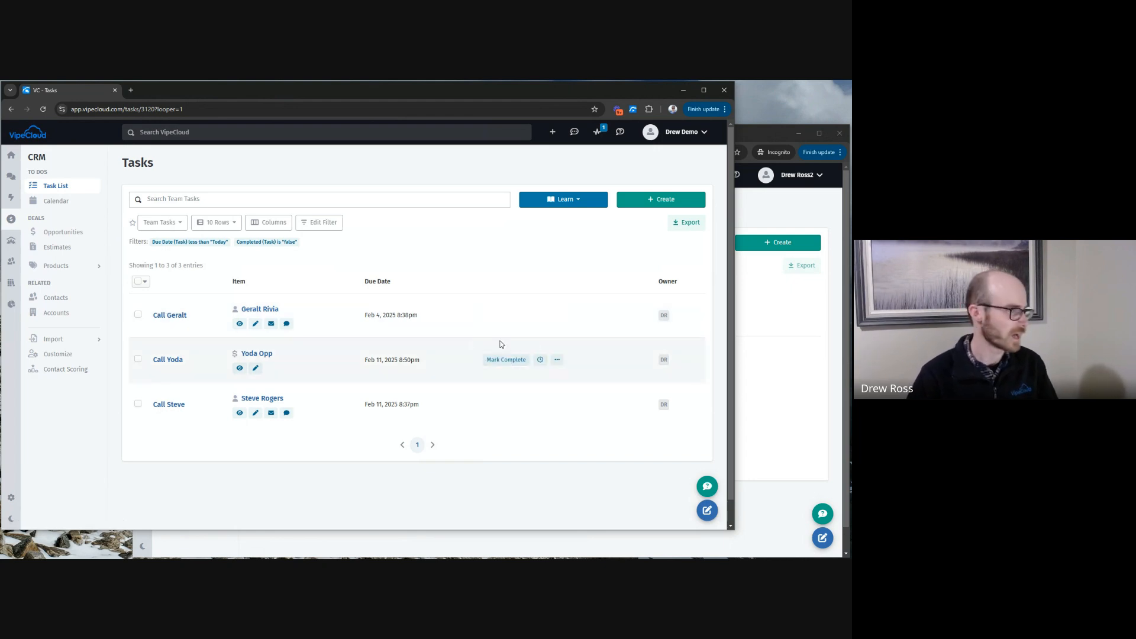
Open the CRM opportunities and switch from My Opportunities to the All Opportunities view.
{"action": "left_click", "coordinate": [64, 232]}
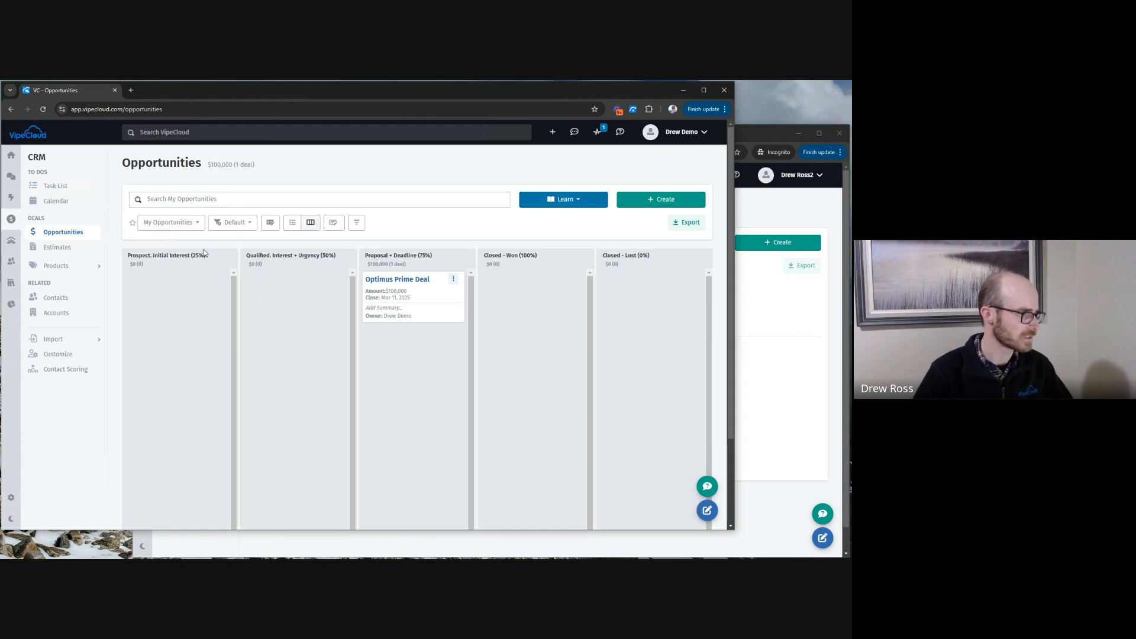
{"action": "left_click", "coordinate": [173, 227]}
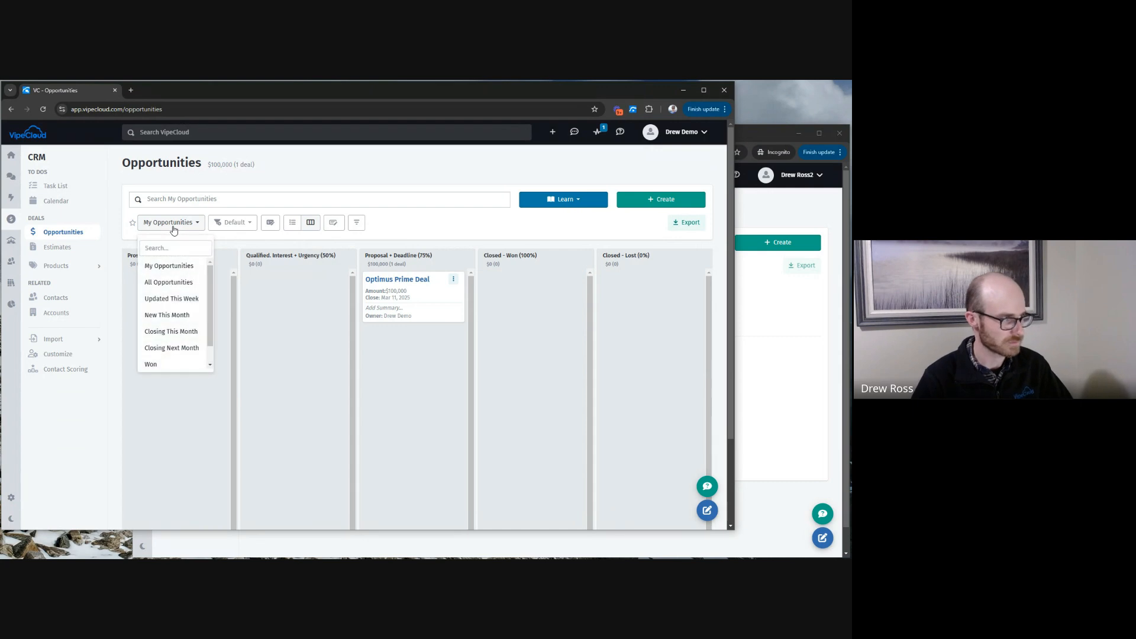
{"action": "left_click", "coordinate": [167, 282]}
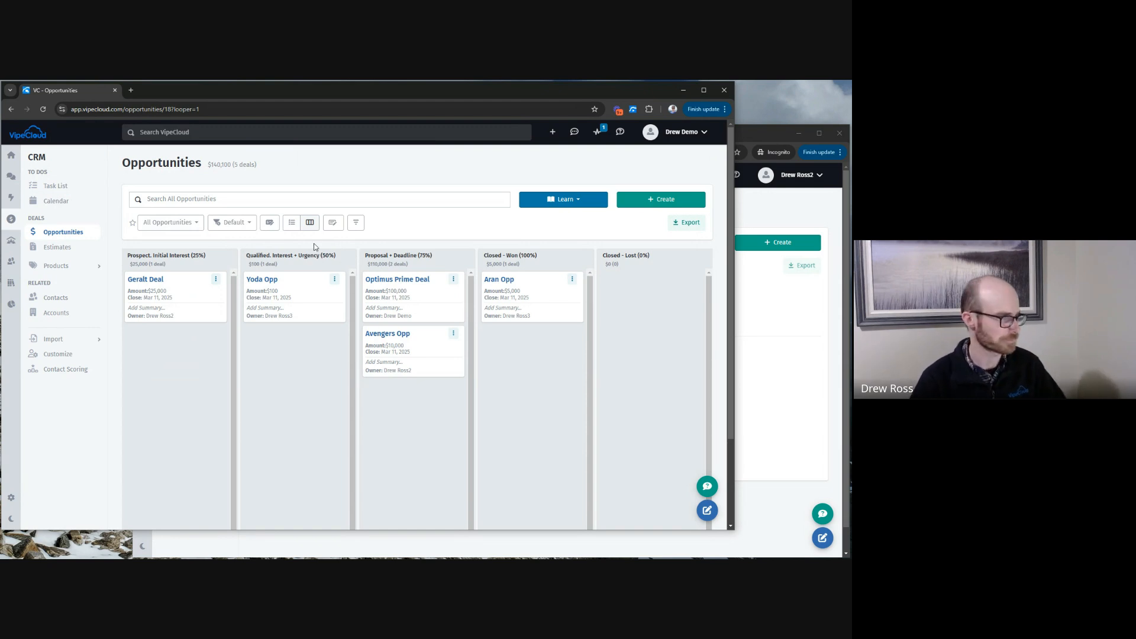
View the deals under Rep-Specific Filter, examine its owner condition and sharing settings, and cancel the filter edit.
{"action": "left_click", "coordinate": [179, 224]}
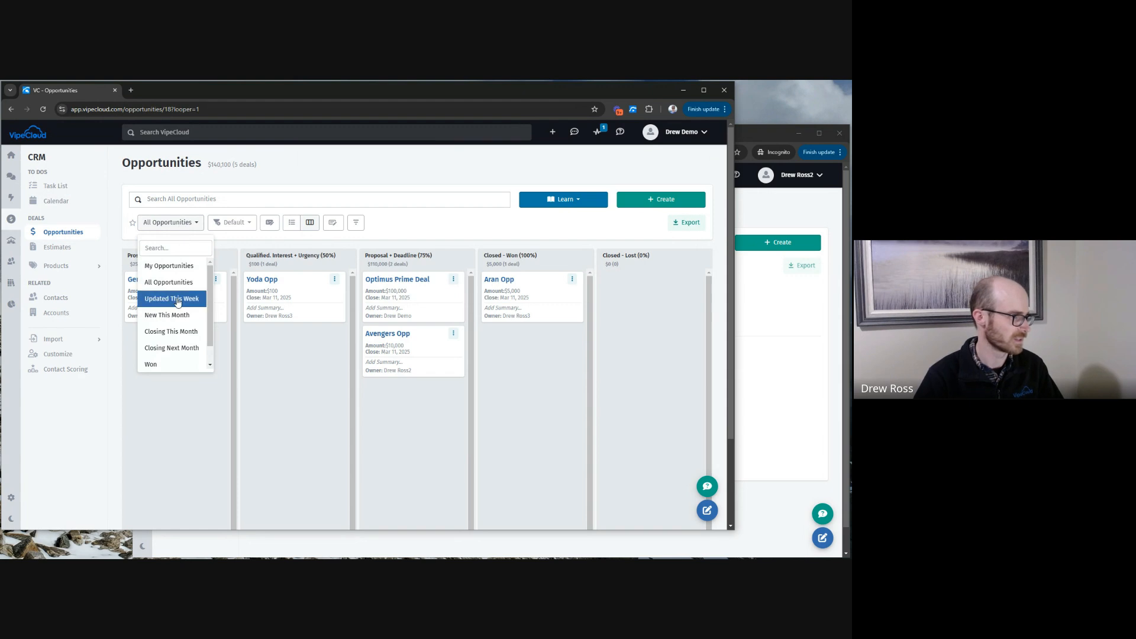
{"action": "scroll", "coordinate": [172, 313], "scroll_direction": "down", "scroll_amount": 1}
{"action": "left_click", "coordinate": [165, 361]}
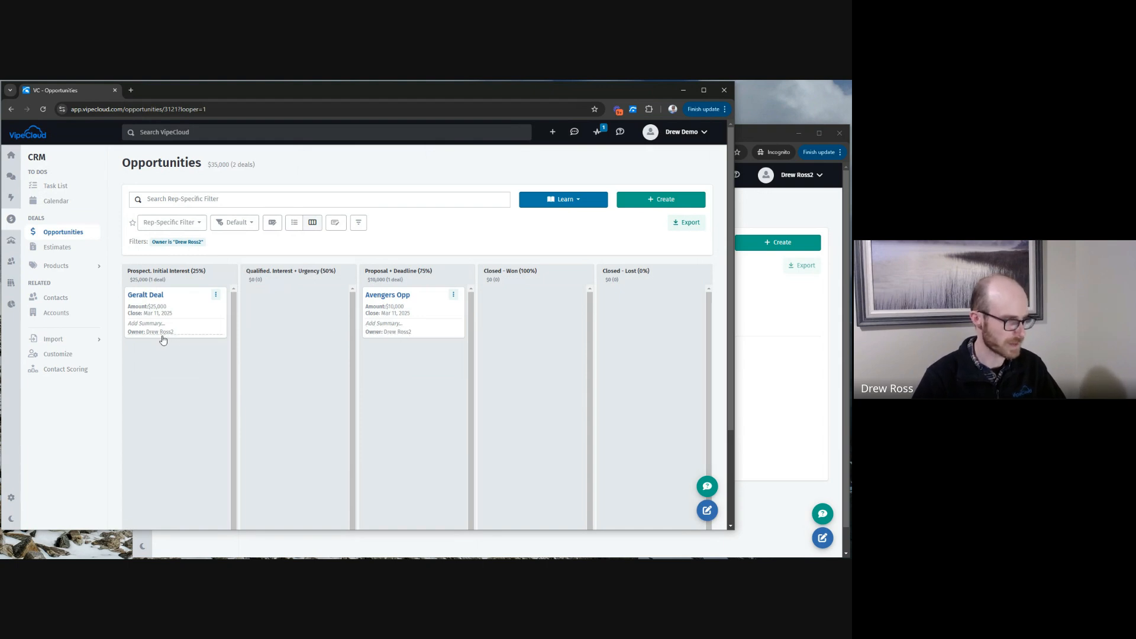
{"action": "left_click", "coordinate": [358, 221]}
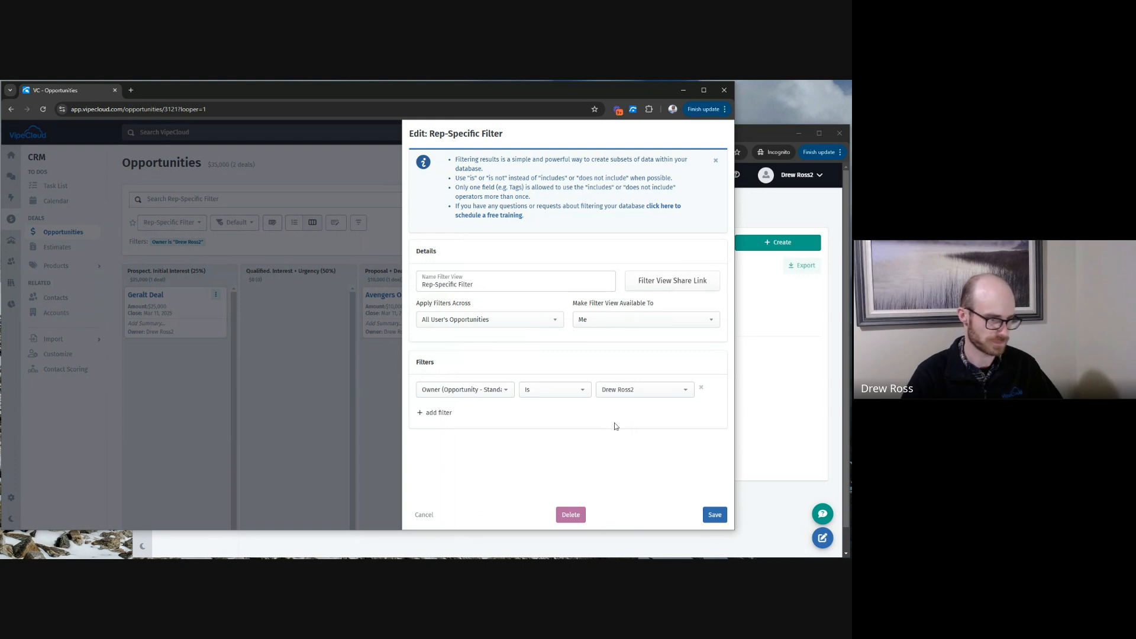
{"action": "left_click", "coordinate": [424, 514]}
Switch the opportunities to the All Opportunities view and reassign the Avengers Opp to the demo user.
{"action": "left_click", "coordinate": [189, 223]}
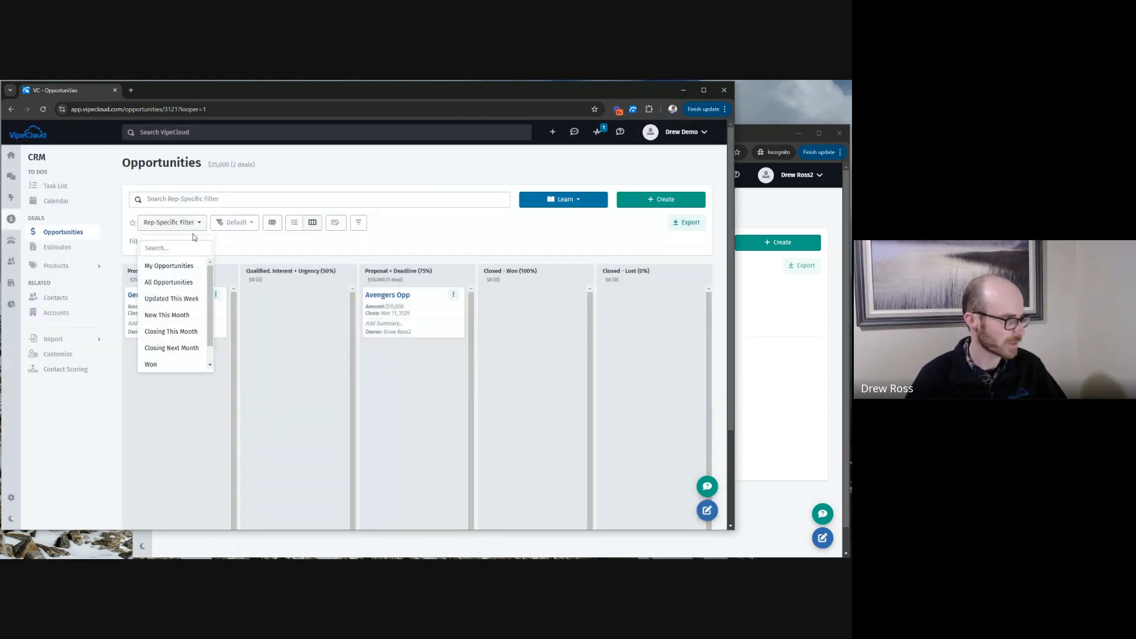
{"action": "left_click", "coordinate": [168, 282]}
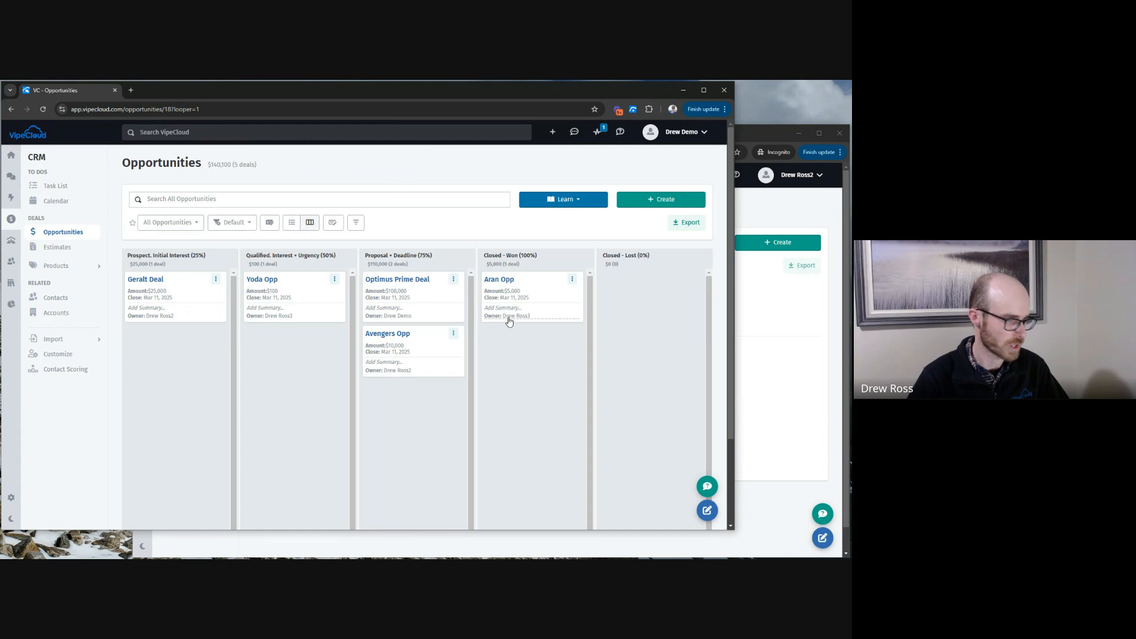
{"action": "left_click", "coordinate": [406, 371]}
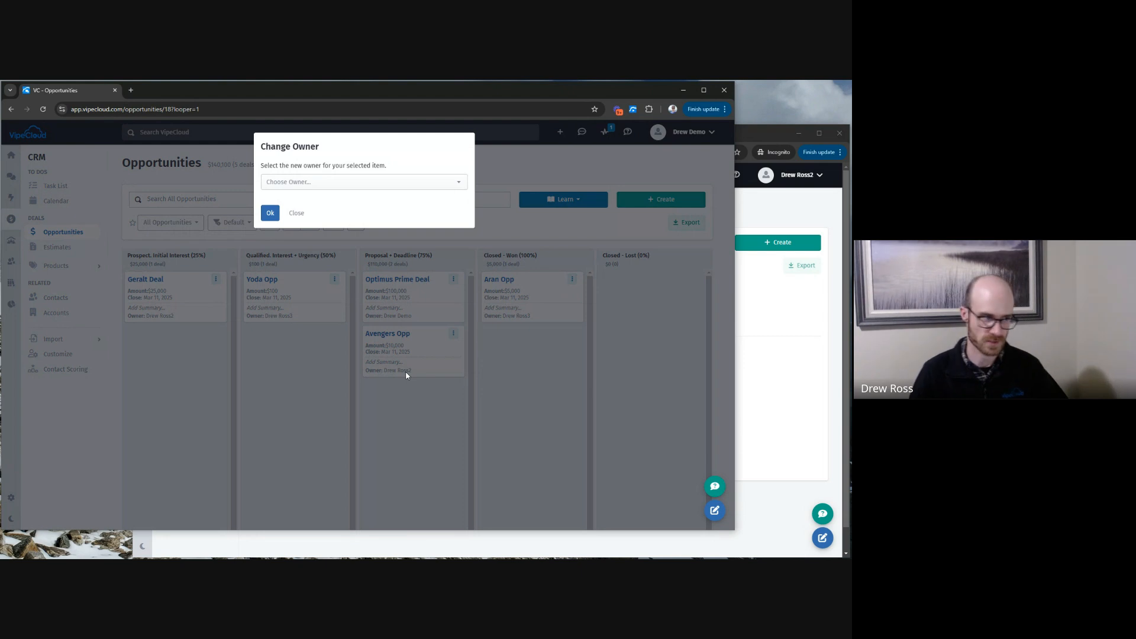
{"action": "left_click", "coordinate": [290, 185]}
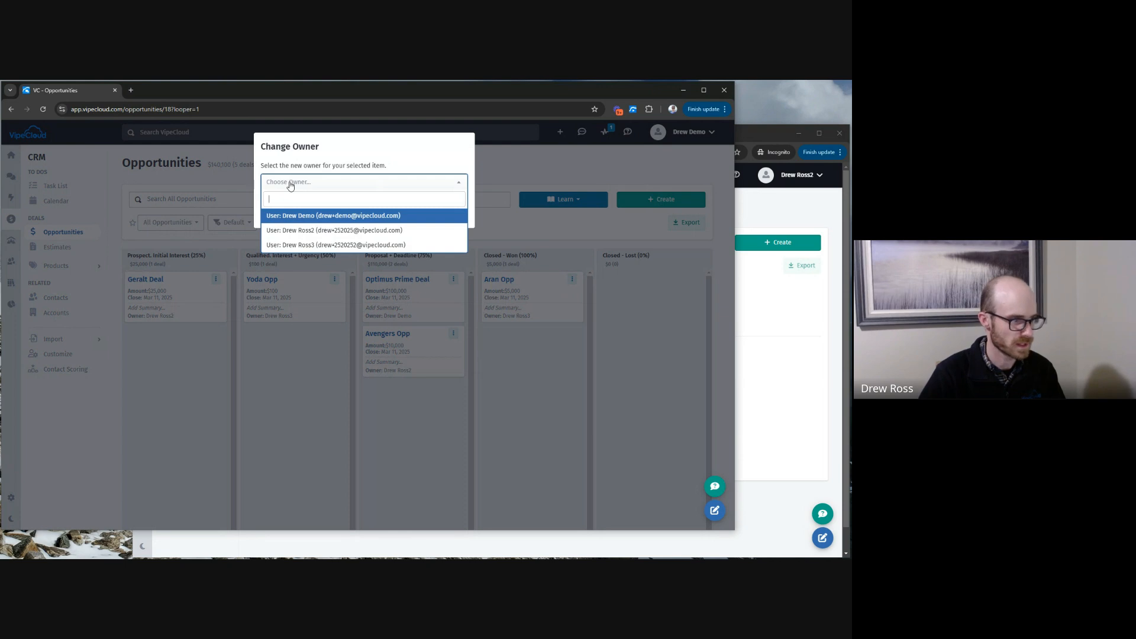
{"action": "left_click", "coordinate": [315, 245]}
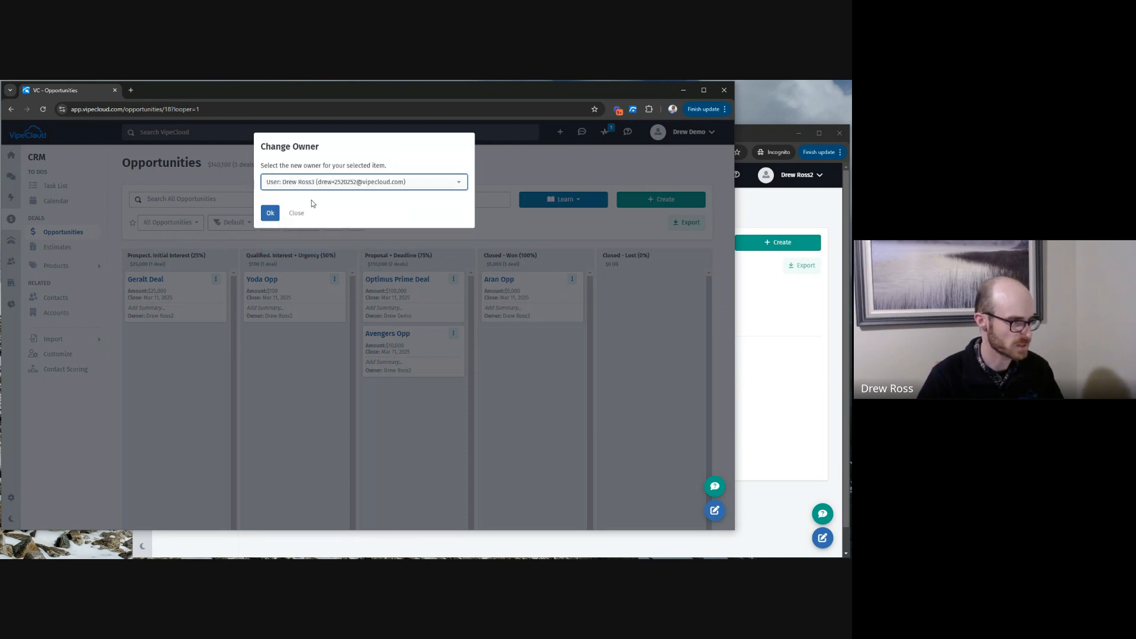
{"action": "left_click", "coordinate": [312, 183]}
{"action": "left_click", "coordinate": [314, 216]}
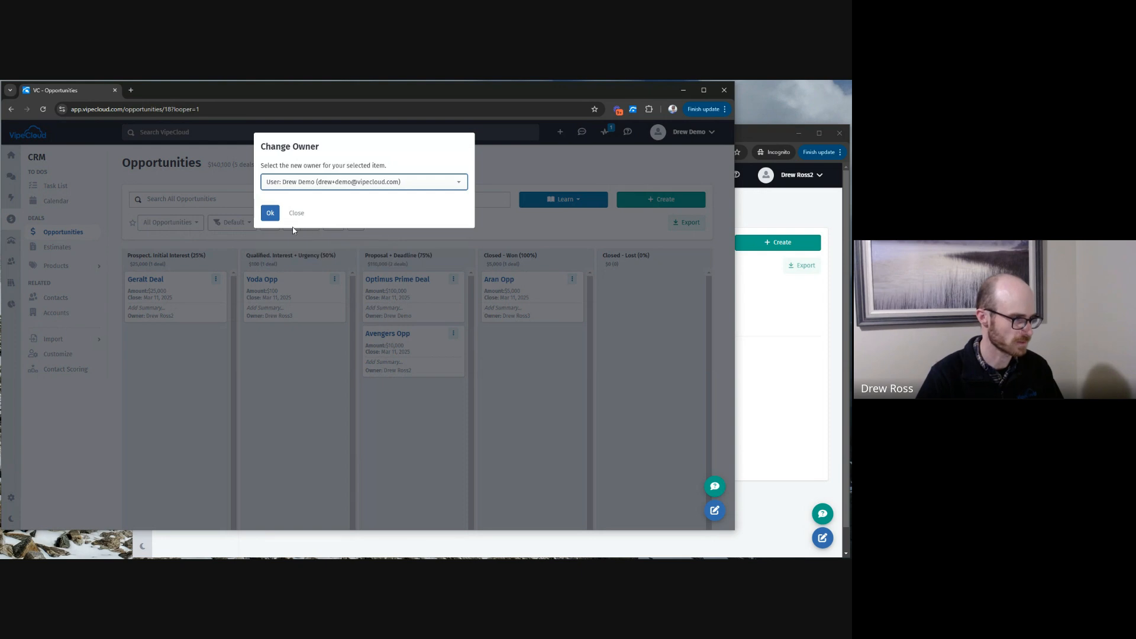
{"action": "left_click", "coordinate": [389, 211]}
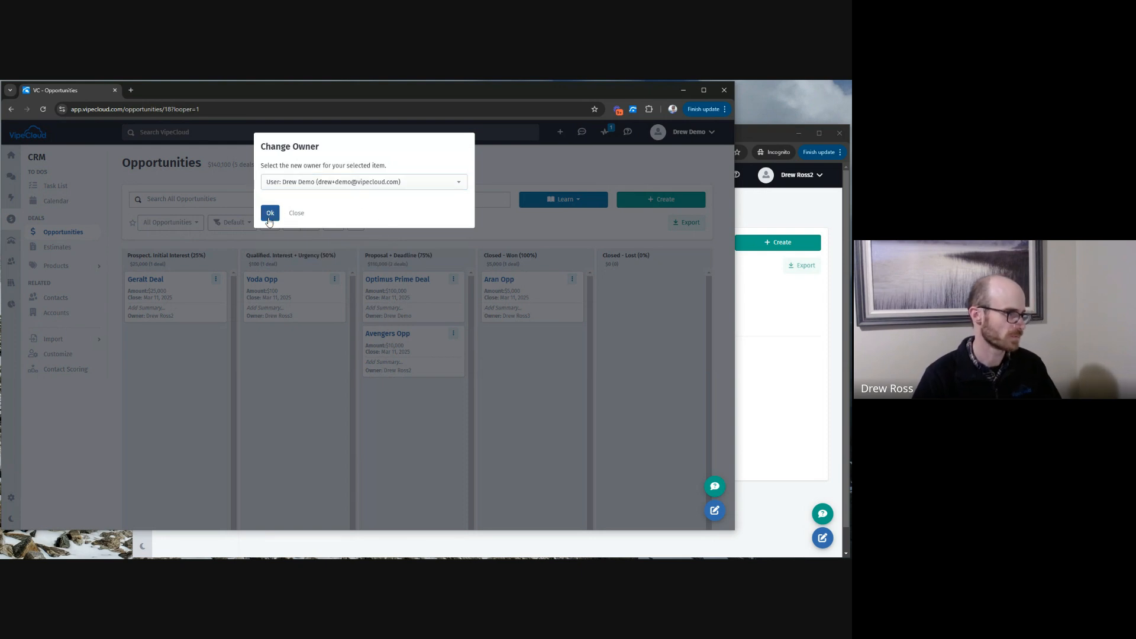
{"action": "left_click", "coordinate": [269, 214]}
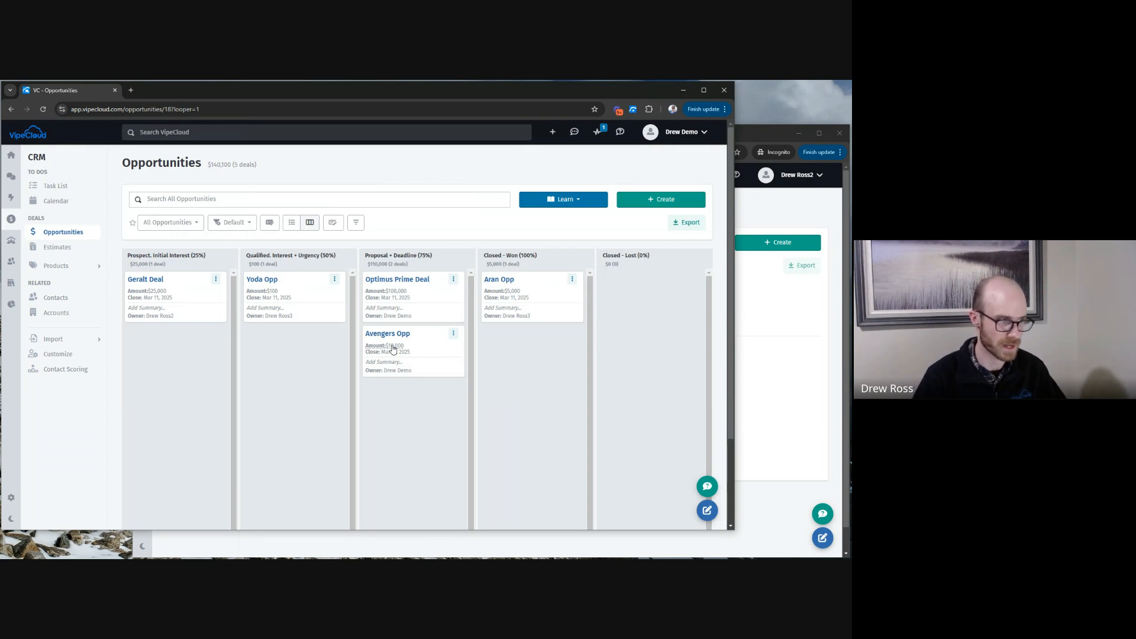
Set the Avengers Opp amount to $15,000 directly on its card and submit its summary field blank.
{"action": "left_click", "coordinate": [393, 348]}
{"action": "left_click", "coordinate": [378, 357]}
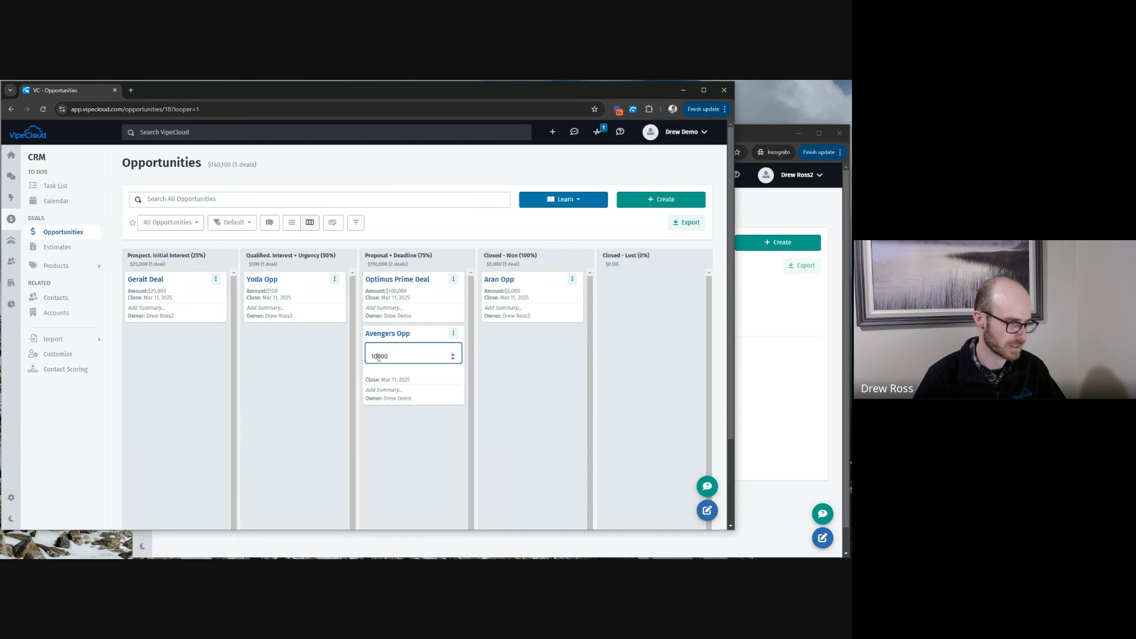
{"action": "key", "text": "BackSpace"}
{"action": "type", "text": "5"}
{"action": "key", "text": "Return"}
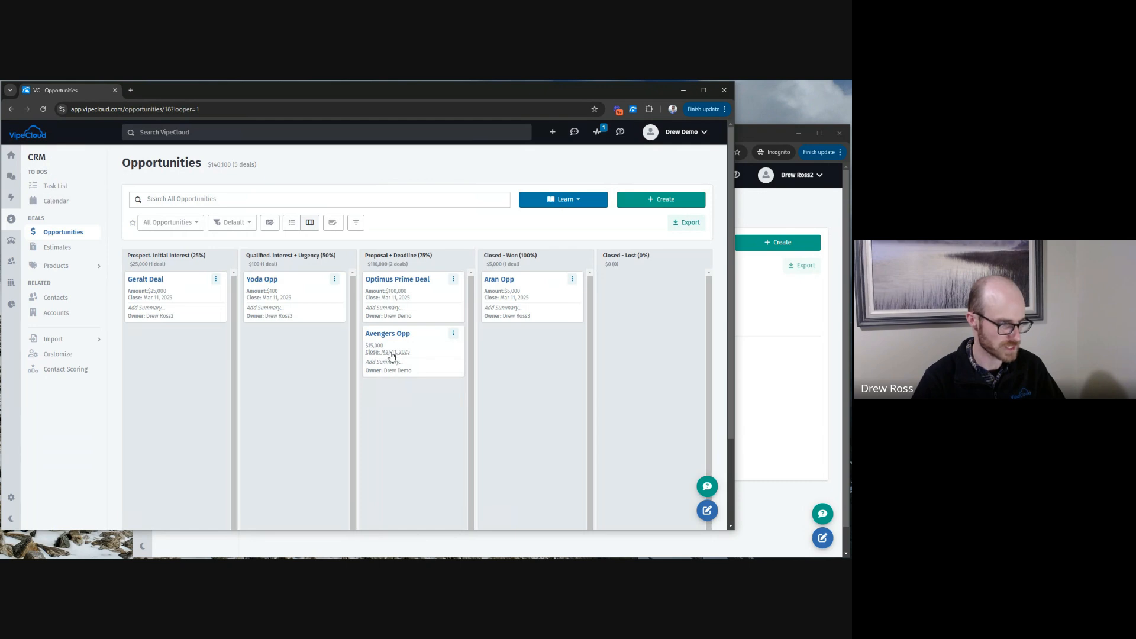
{"action": "left_click", "coordinate": [386, 362]}
{"action": "left_click", "coordinate": [397, 370]}
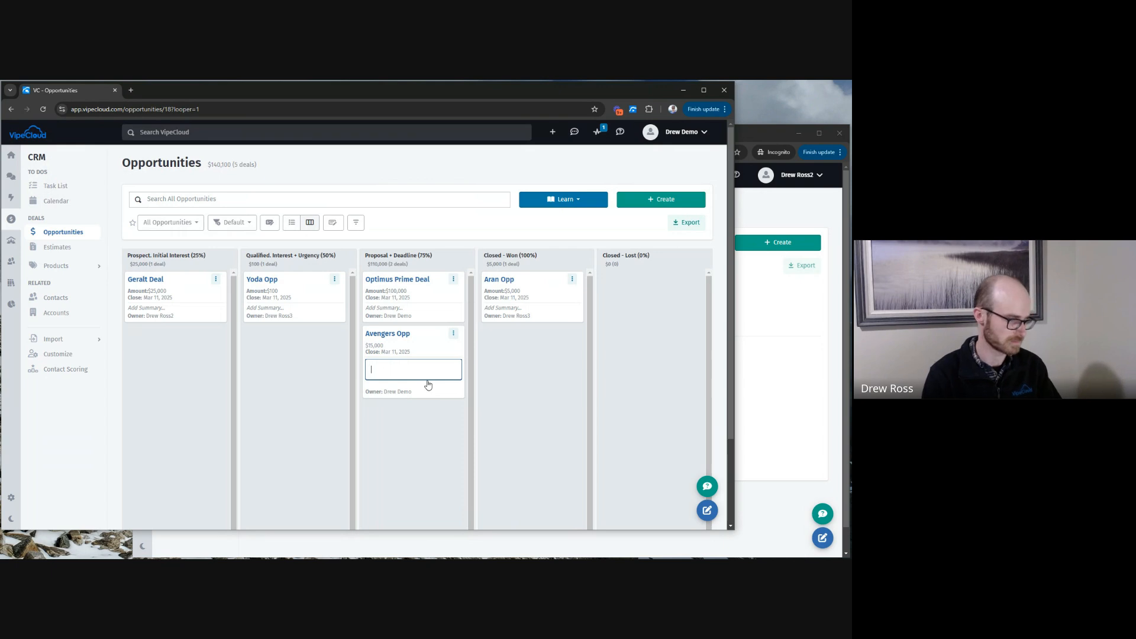
{"action": "key", "text": "Return"}
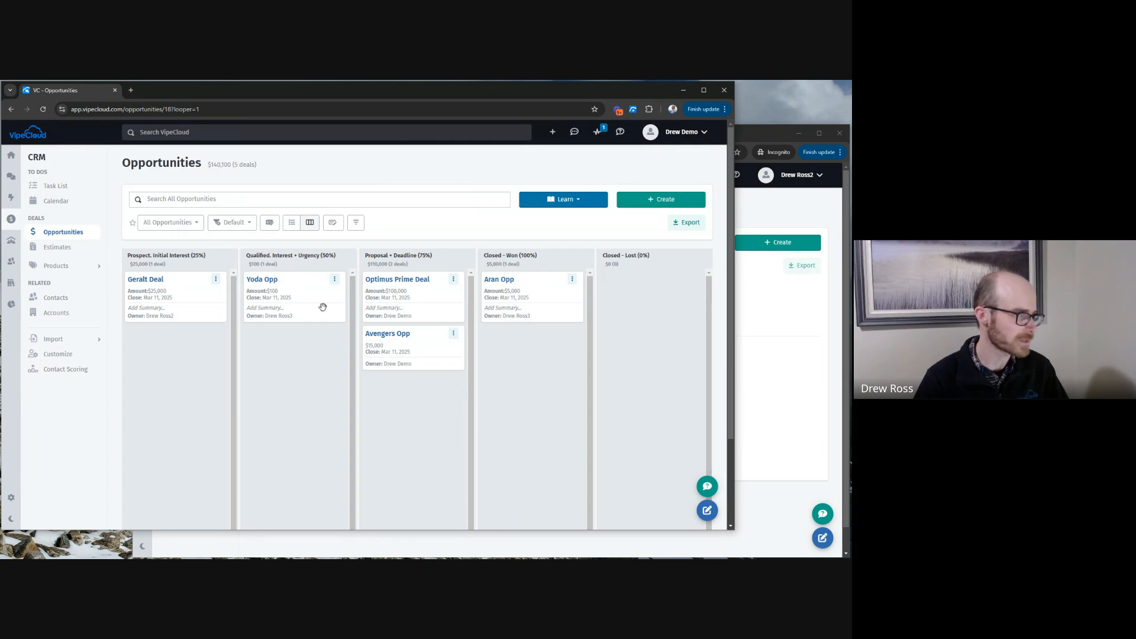
Open the quick view of the Optimus Prime Deal and examine its activity, details and linked contact.
{"action": "left_click", "coordinate": [453, 281]}
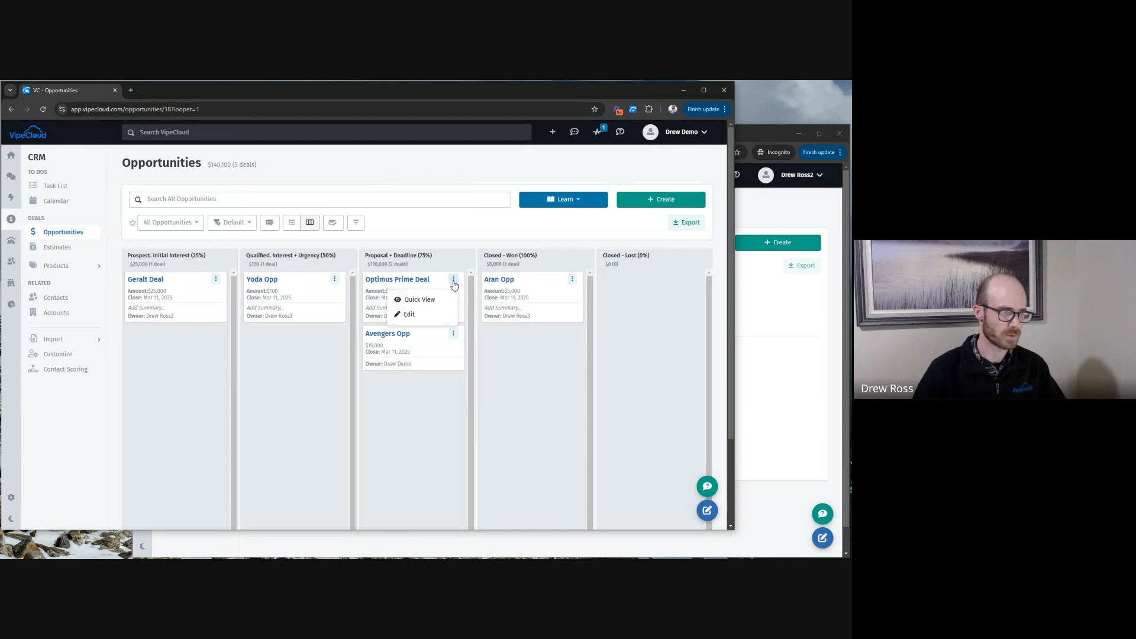
{"action": "left_click", "coordinate": [433, 300]}
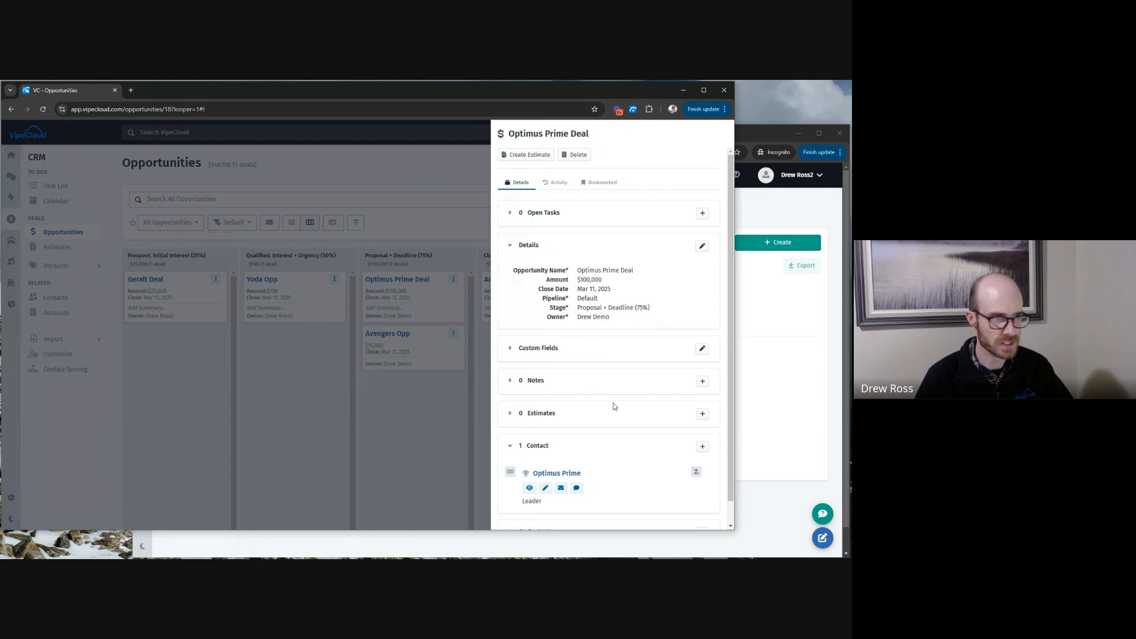
{"action": "scroll", "coordinate": [621, 406], "scroll_direction": "down", "scroll_amount": 1}
{"action": "scroll", "coordinate": [621, 406], "scroll_direction": "up", "scroll_amount": 1}
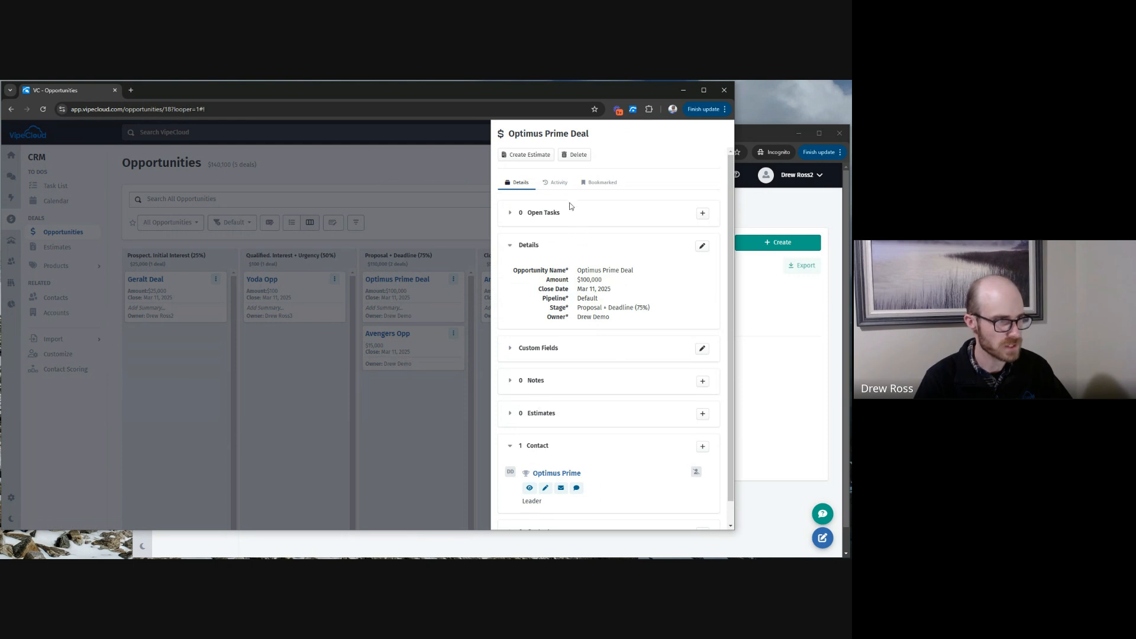
{"action": "left_click", "coordinate": [560, 185]}
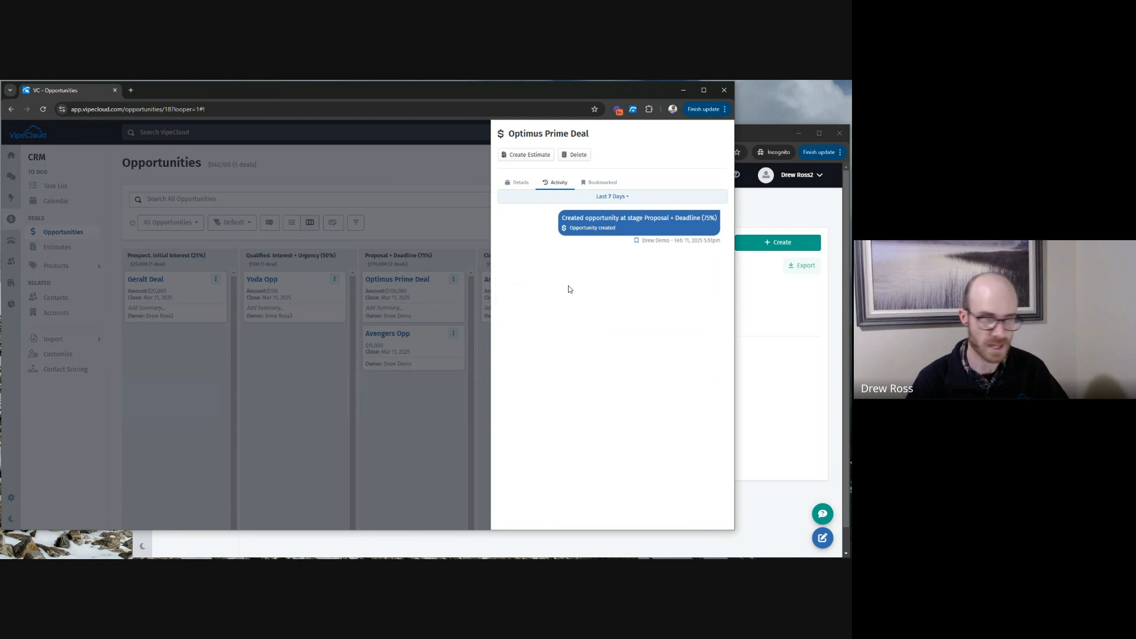
{"action": "left_click", "coordinate": [515, 182]}
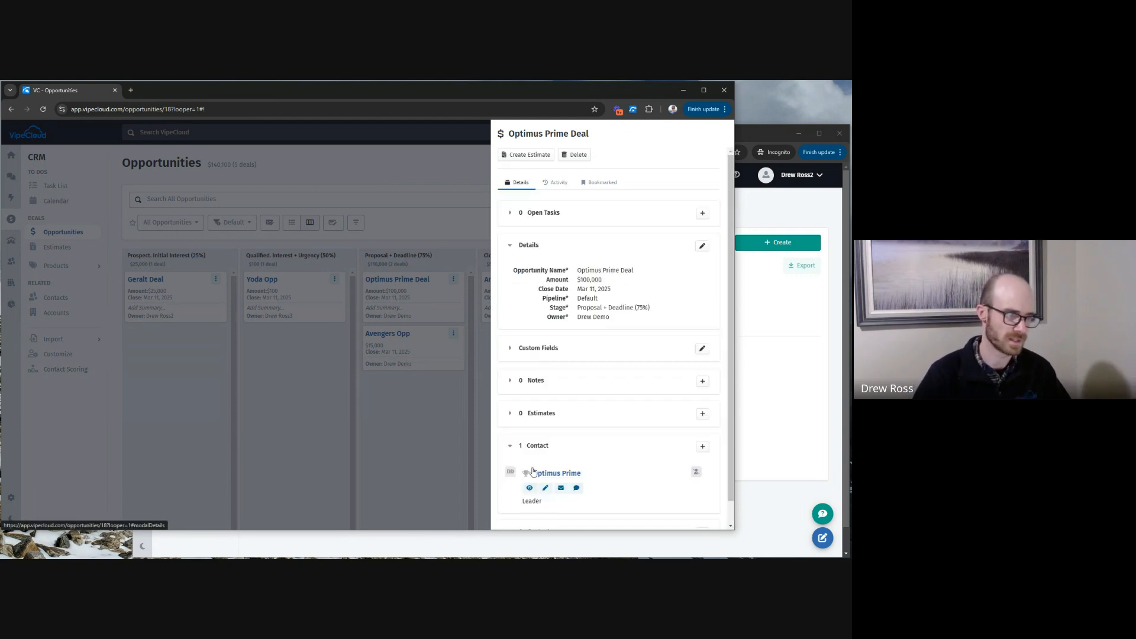
{"action": "scroll", "coordinate": [532, 470], "scroll_direction": "down", "scroll_amount": 1}
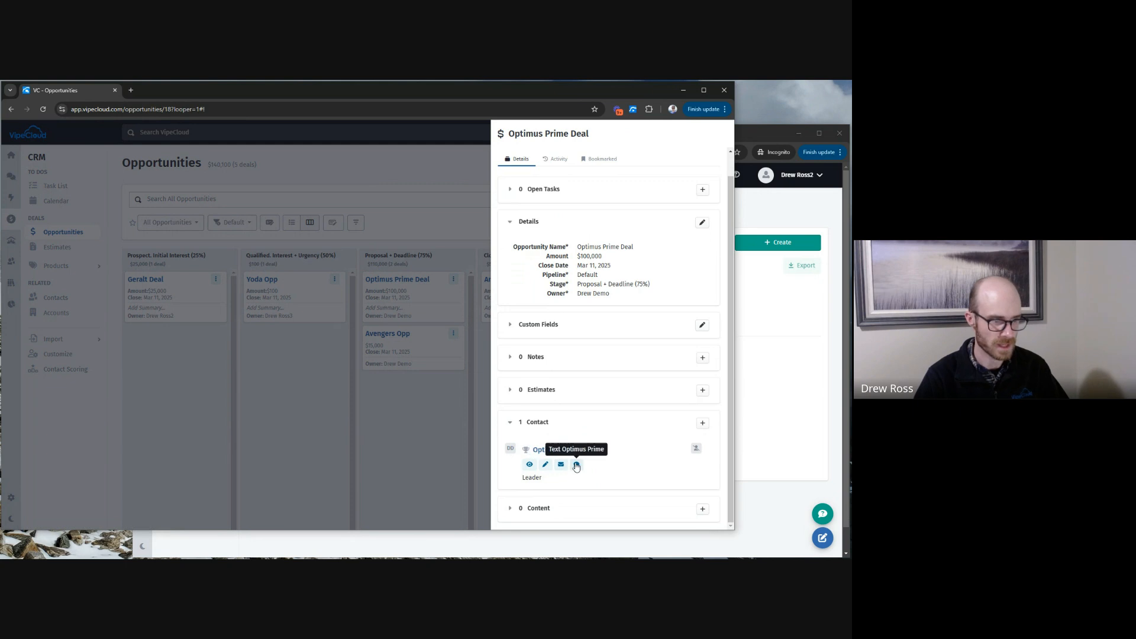
Open the quick view of the deal's linked contact, review its details and related records, and close it.
{"action": "left_click", "coordinate": [534, 469]}
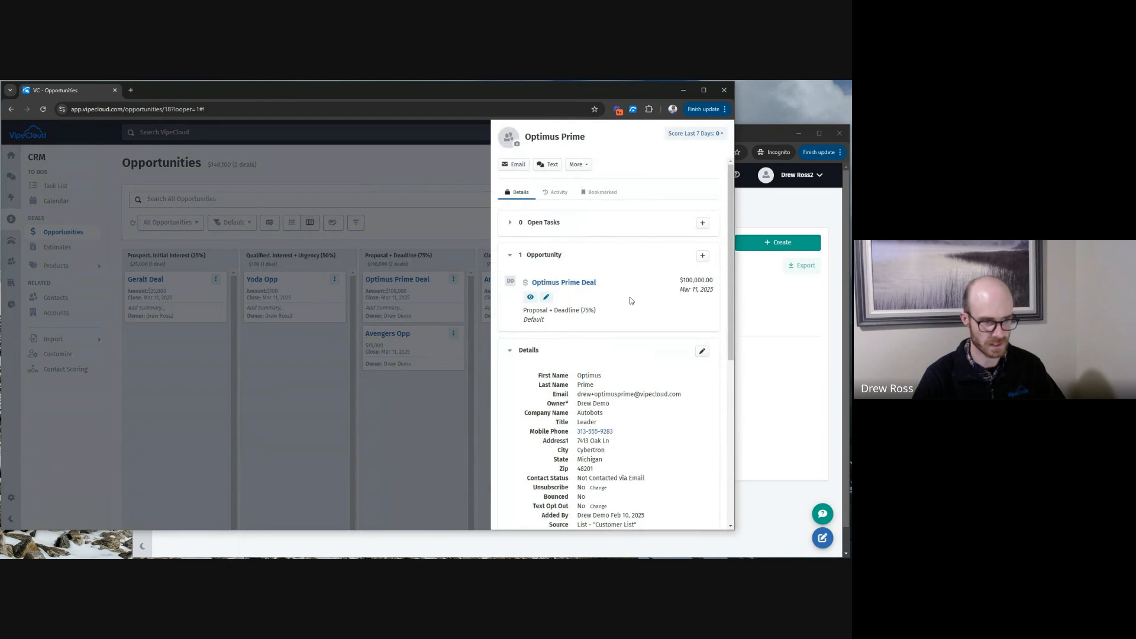
{"action": "scroll", "coordinate": [631, 301], "scroll_direction": "down", "scroll_amount": 2}
{"action": "scroll", "coordinate": [630, 300], "scroll_direction": "up", "scroll_amount": 2}
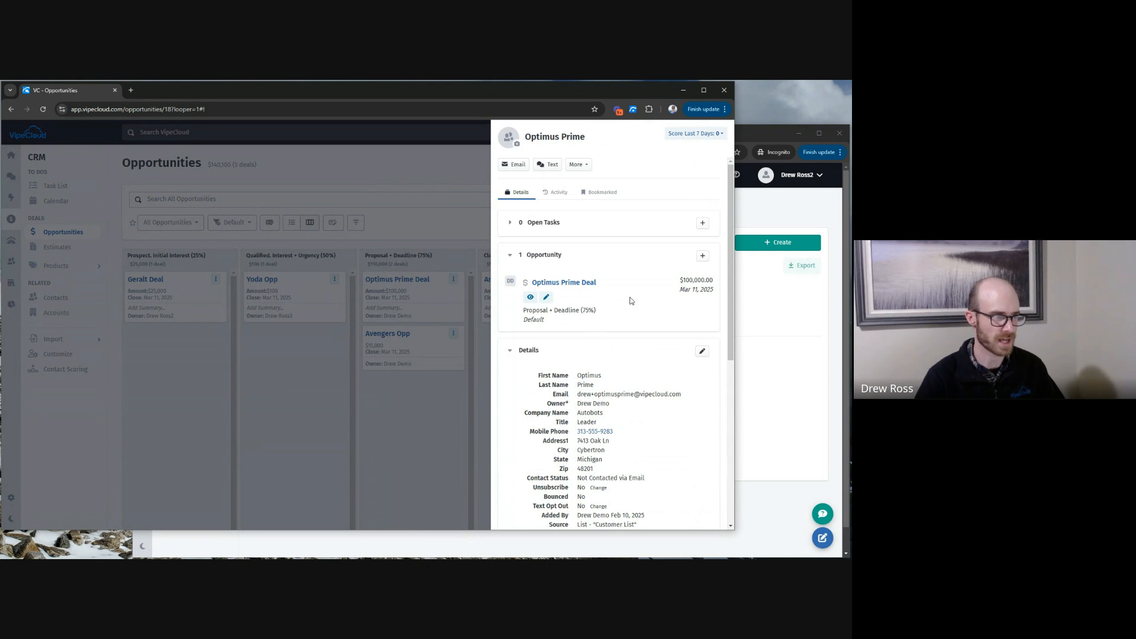
{"action": "scroll", "coordinate": [580, 352], "scroll_direction": "down", "scroll_amount": 6}
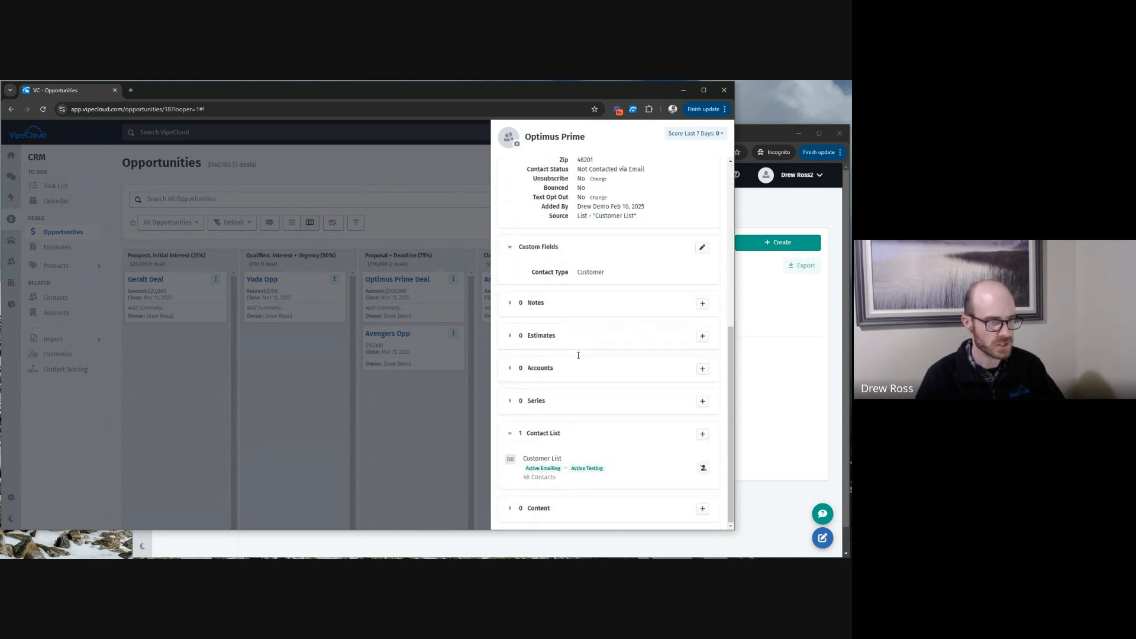
{"action": "scroll", "coordinate": [578, 355], "scroll_direction": "up", "scroll_amount": 6}
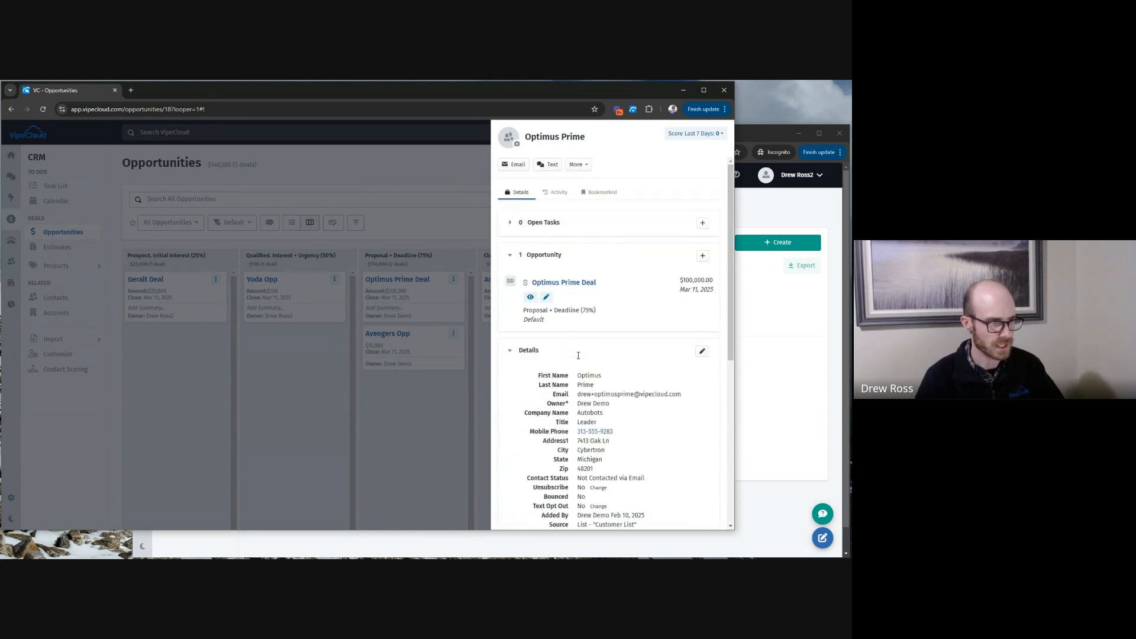
{"action": "left_click", "coordinate": [403, 241]}
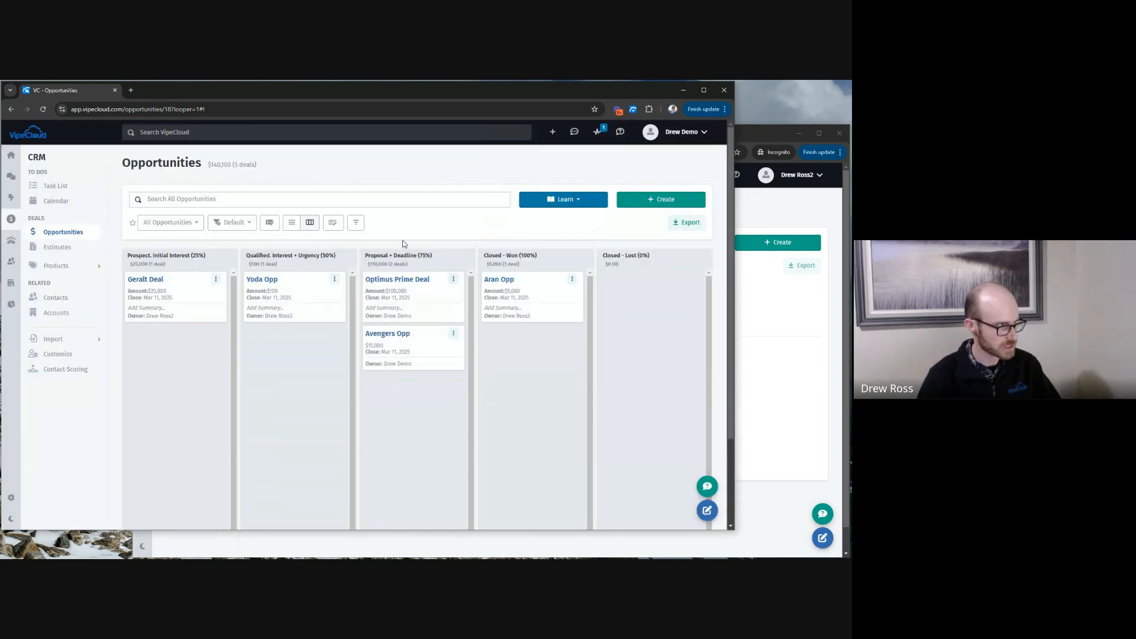